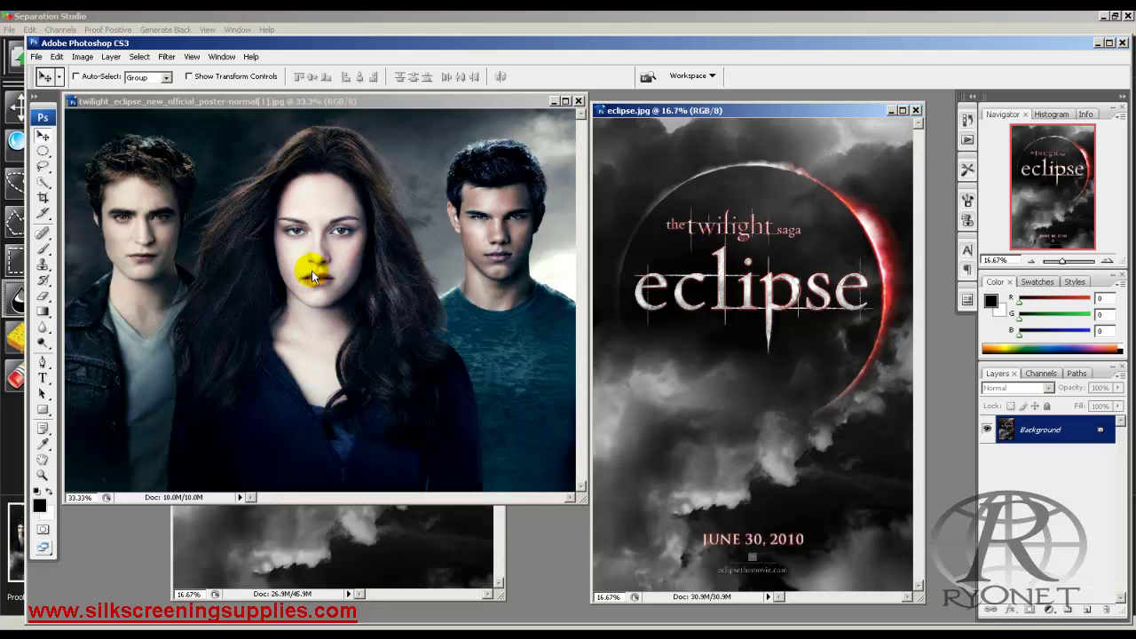
- Copy the three-character image into eclipse.jpg as a new layer placed over the eclipse circle
left_click_drag(311, 268, 746, 279)
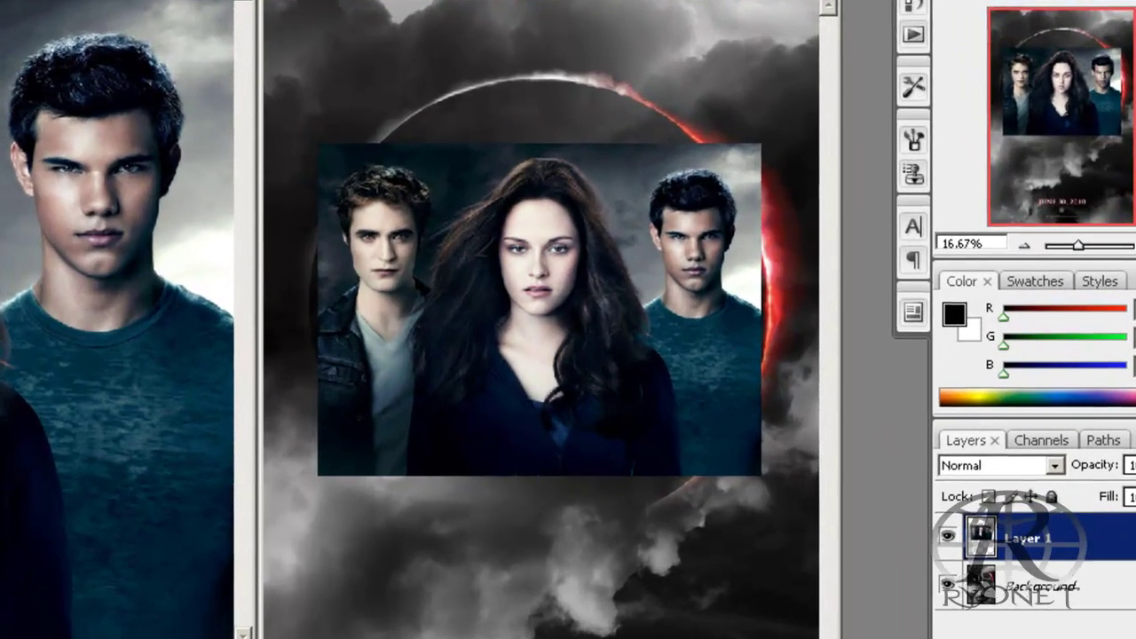
key("alt+F9")
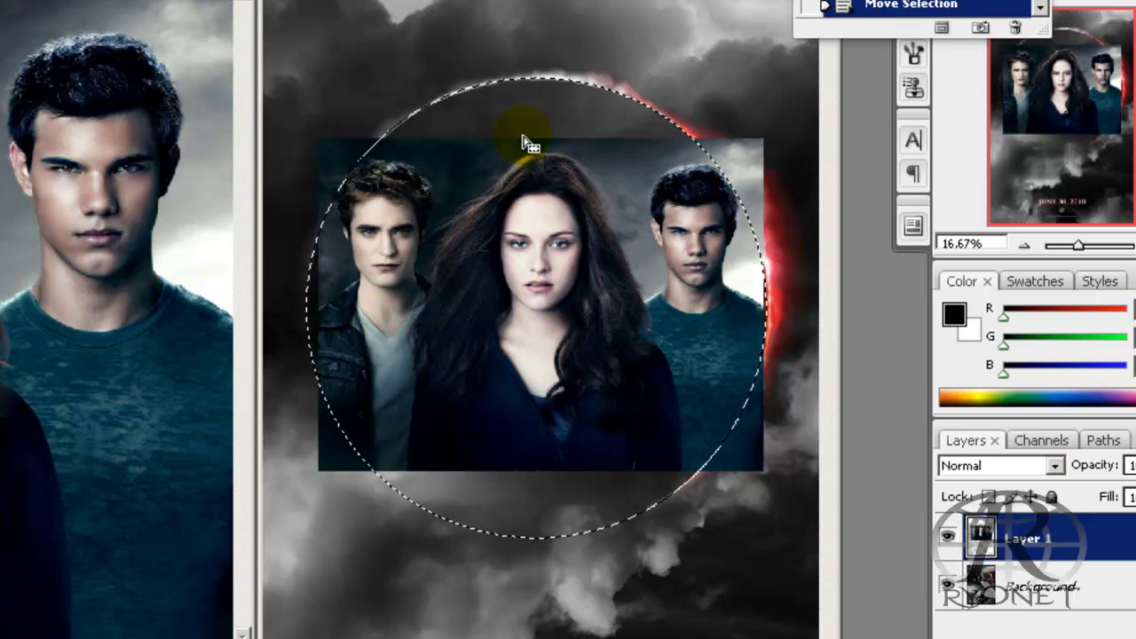
- Refine the circular selection's edge with smooth 6 and an increased feather
key("ctrl+alt+r")
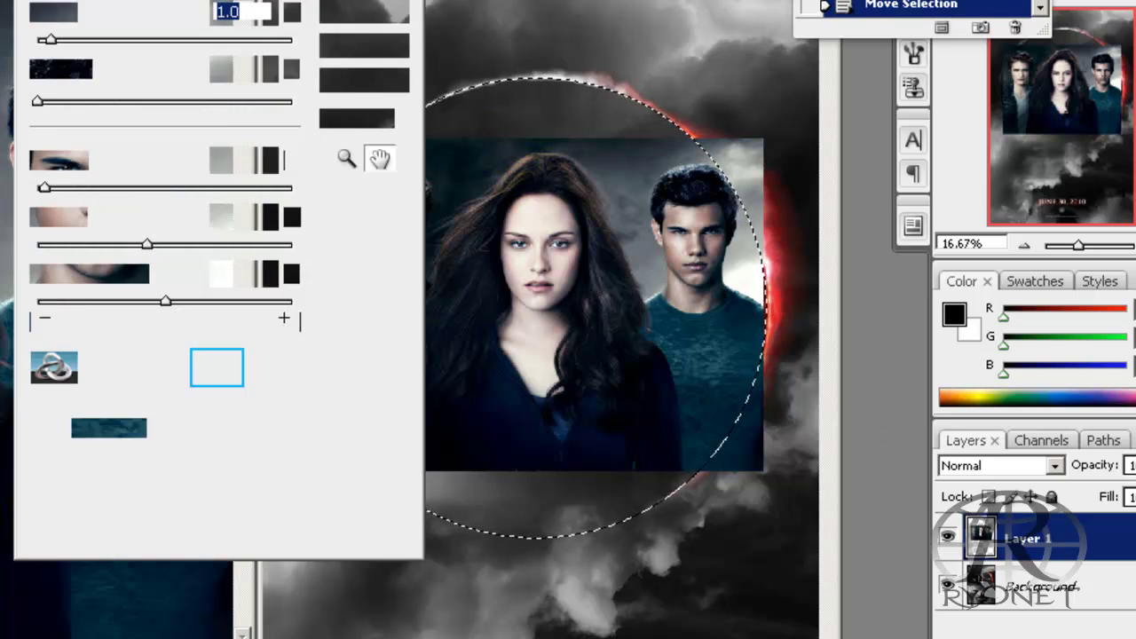
left_click_drag(44, 189, 60, 191)
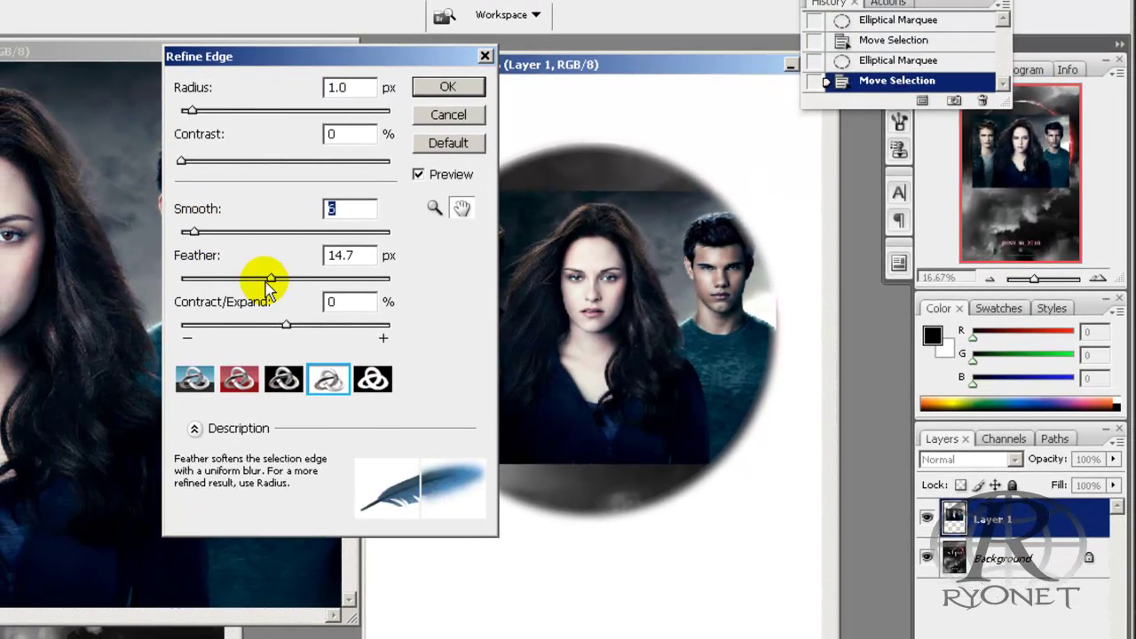
left_click_drag(150, 249, 165, 254)
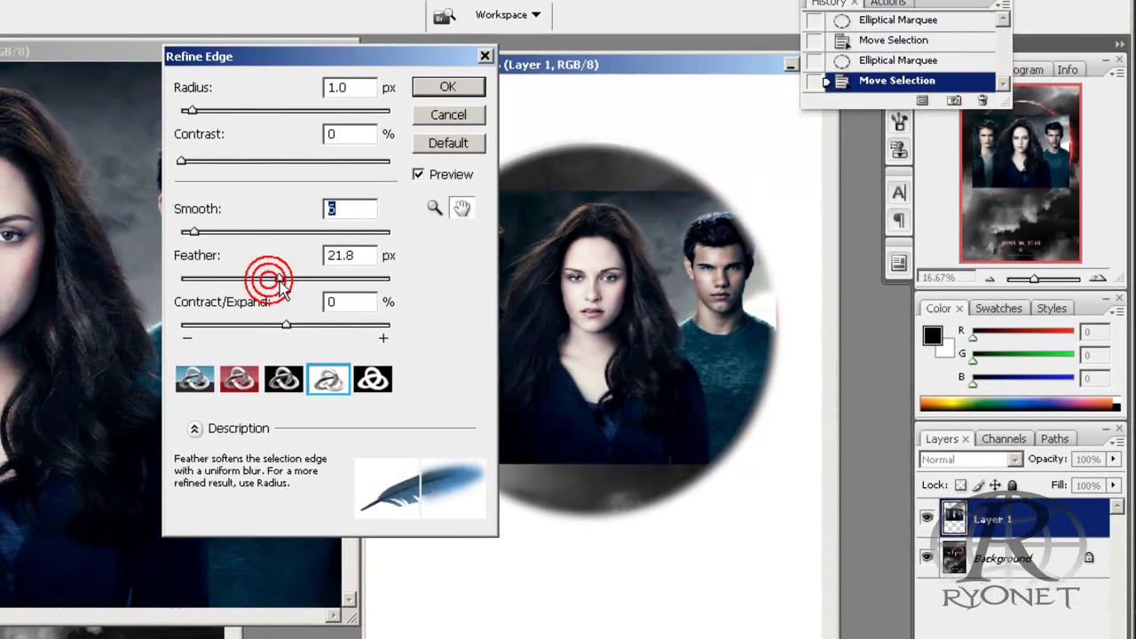
left_click_drag(280, 282, 271, 279)
left_click(440, 90)
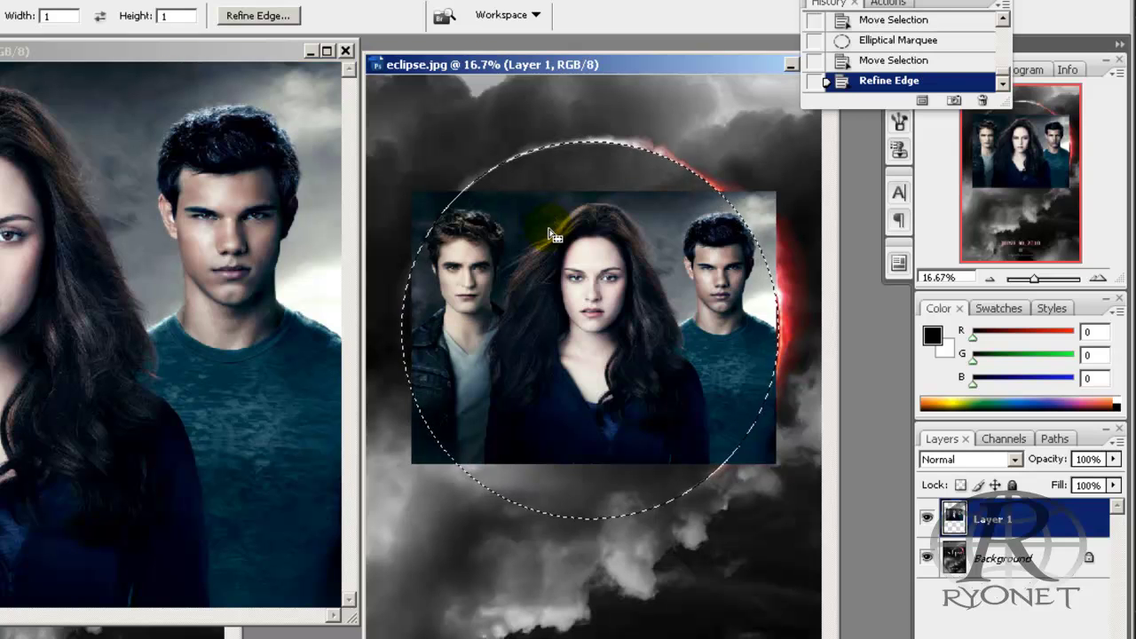
- Invert the circular selection, clear the parts of Layer 1 outside the eclipse ring, and deselect
right_click(550, 233)
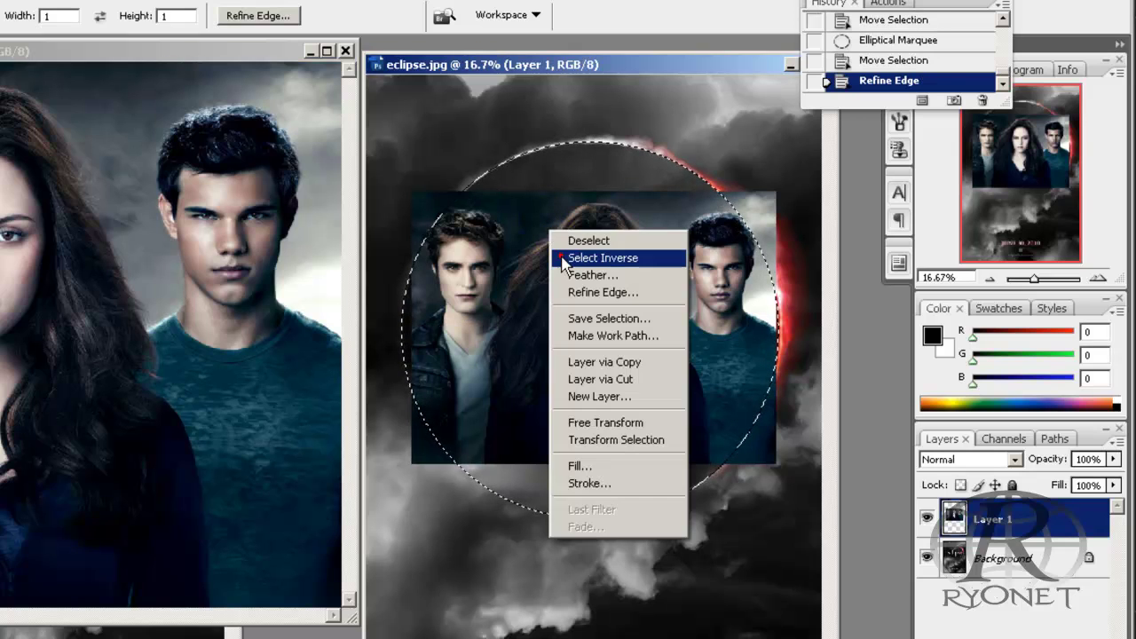
left_click(562, 256)
key("Delete")
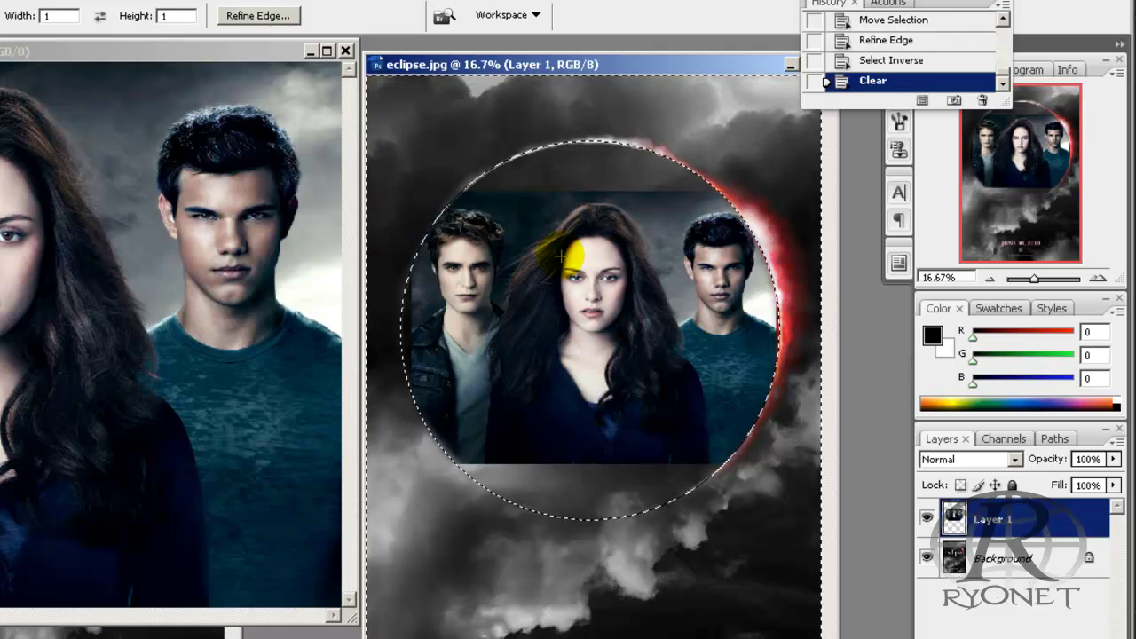
right_click(561, 256)
left_click(577, 267)
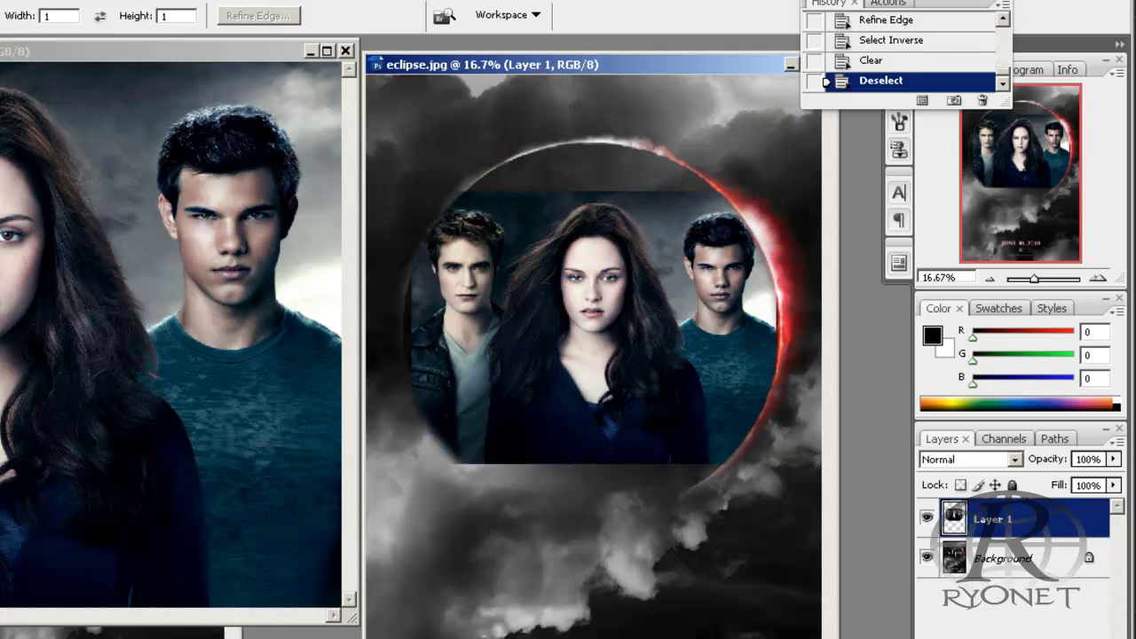
- Erase the hard edges of the character layer around the eclipse ring to blend it into the clouds
key("e")
left_click_drag(779, 172, 741, 180)
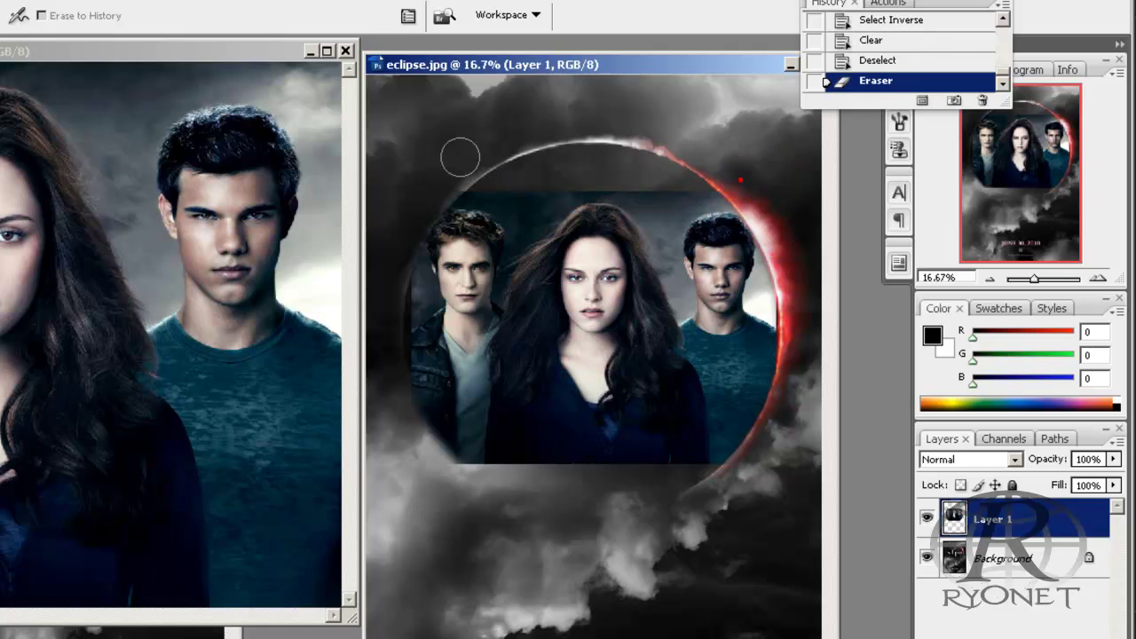
left_click(451, 177)
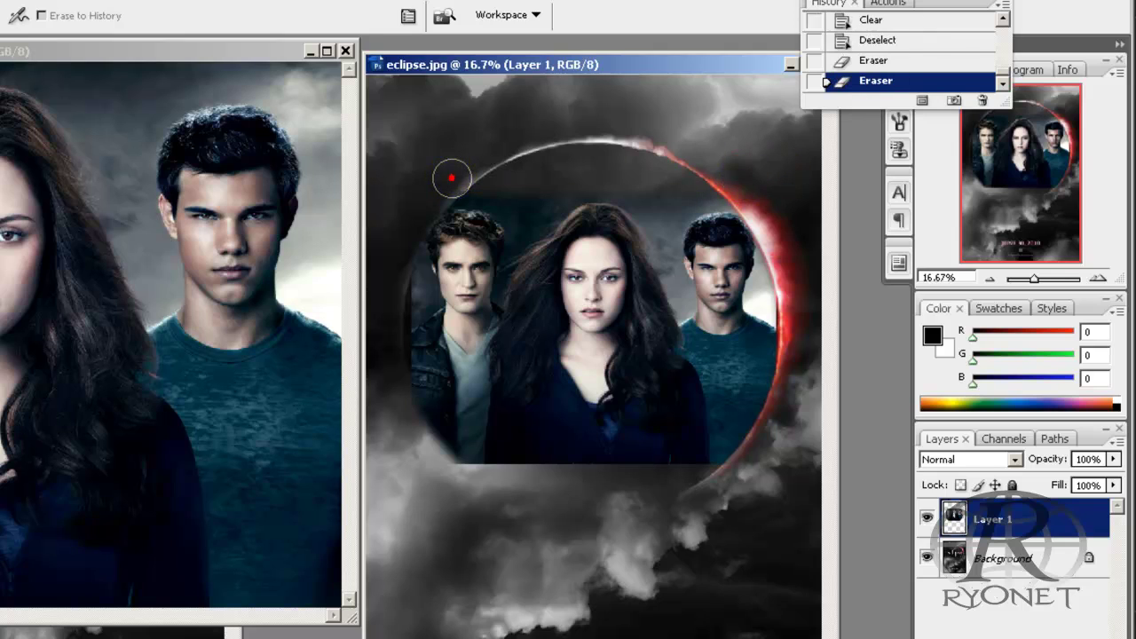
mouse_move(393, 342)
left_mouse_down()
mouse_move(396, 266)
mouse_move(373, 346)
mouse_move(399, 386)
mouse_move(397, 365)
mouse_move(433, 456)
left_mouse_up()
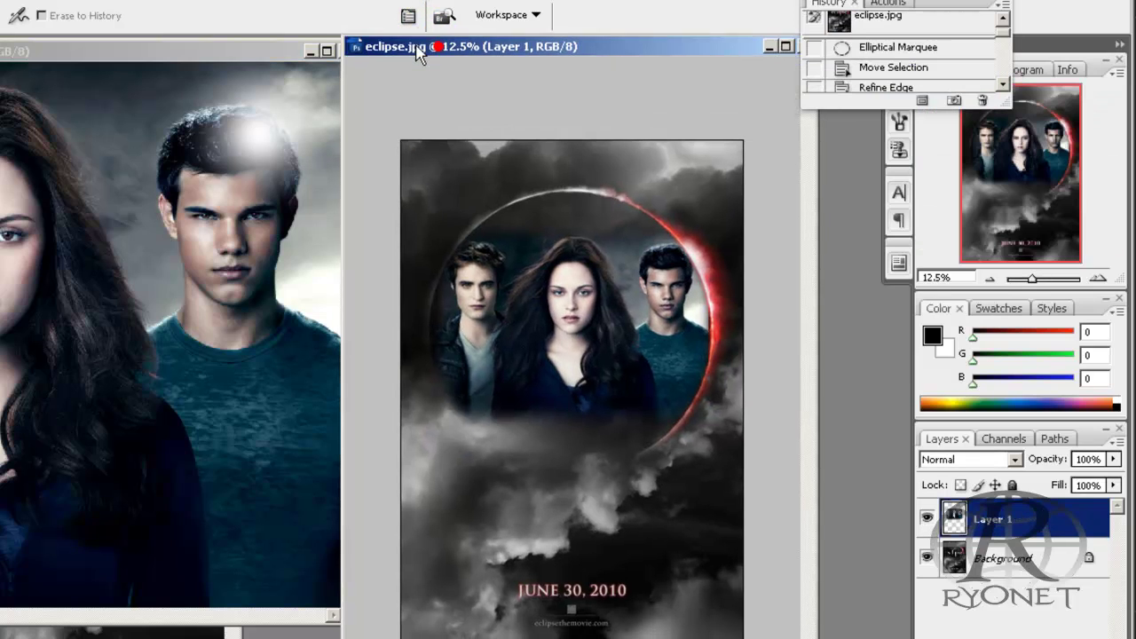
- Crop the poster across its full width to cut off the release date and web address below the clouds
left_click_drag(417, 53, 396, 55)
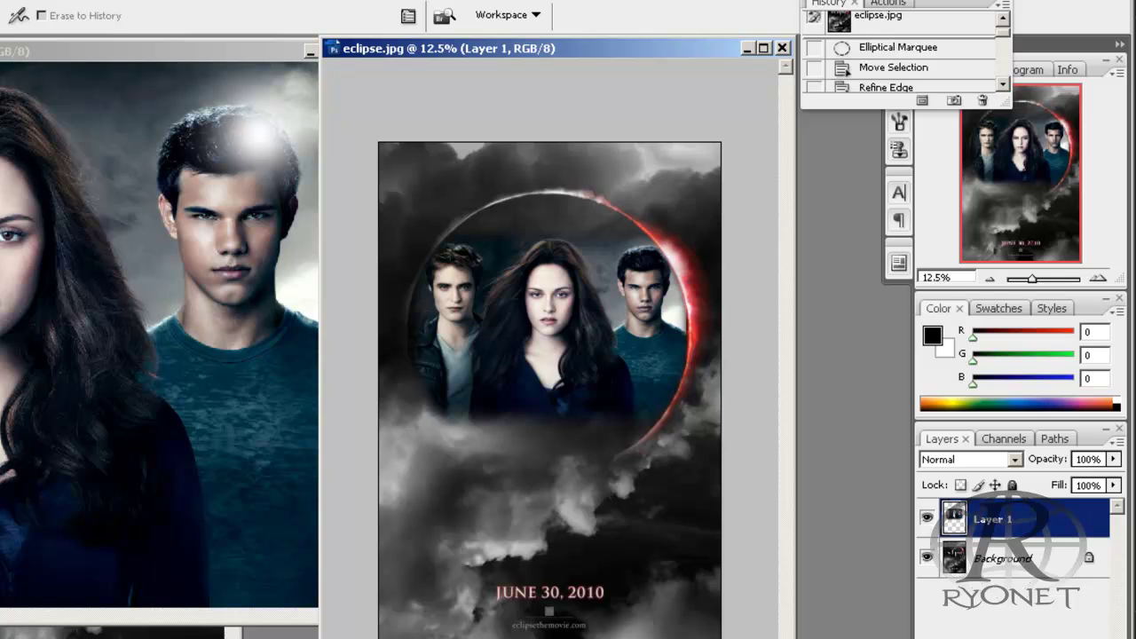
key("c")
mouse_move(379, 142)
left_mouse_down()
mouse_move(529, 322)
mouse_move(700, 561)
mouse_move(751, 582)
left_mouse_up()
right_click(561, 430)
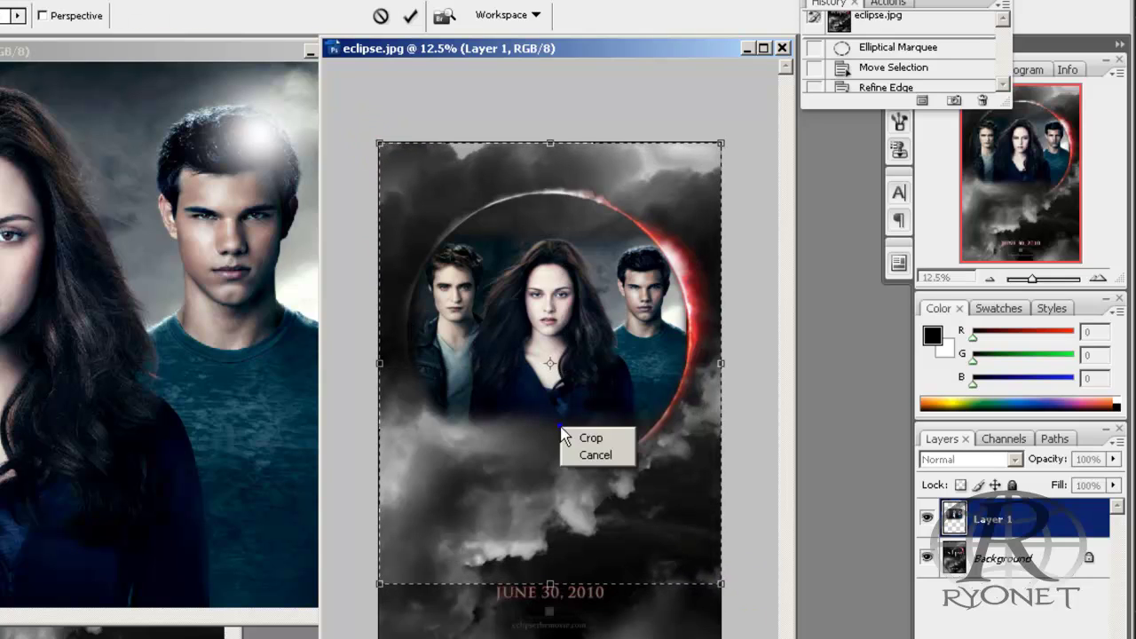
left_click(568, 437)
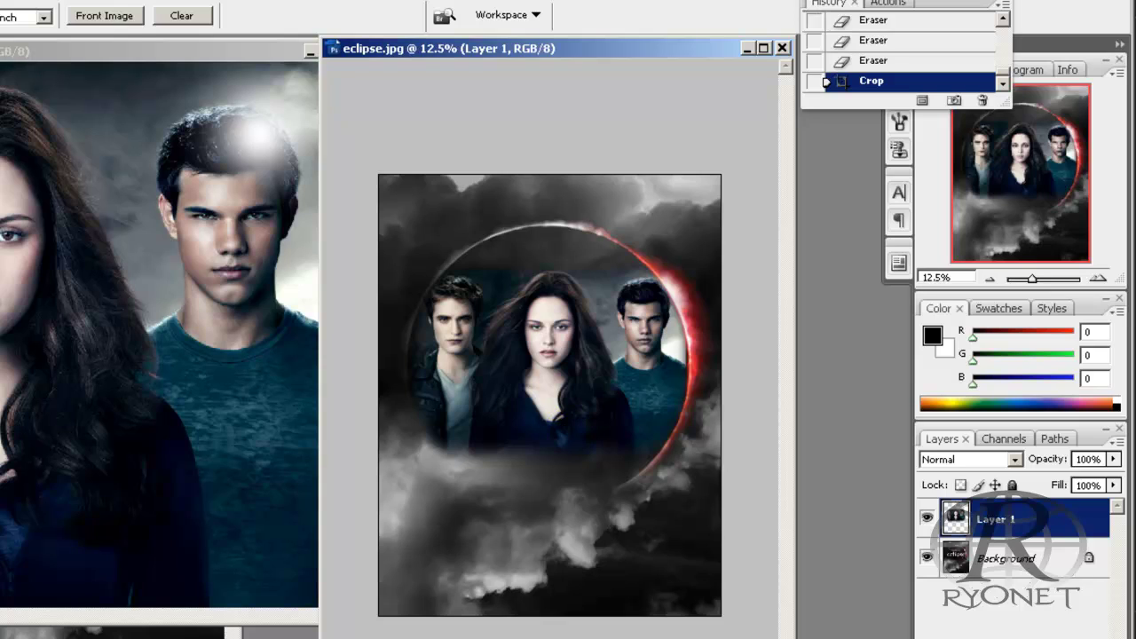
- Check the cropped poster's image size and save it as the layered TIFF file eclipse.tif
key("ctrl+alt+i")
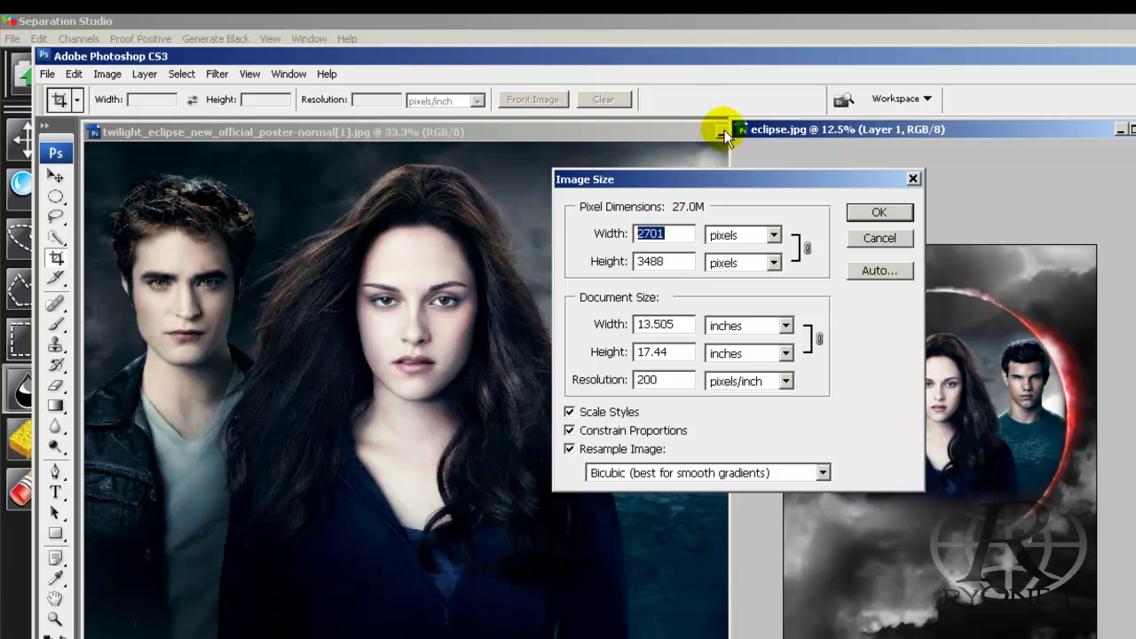
left_click(879, 213)
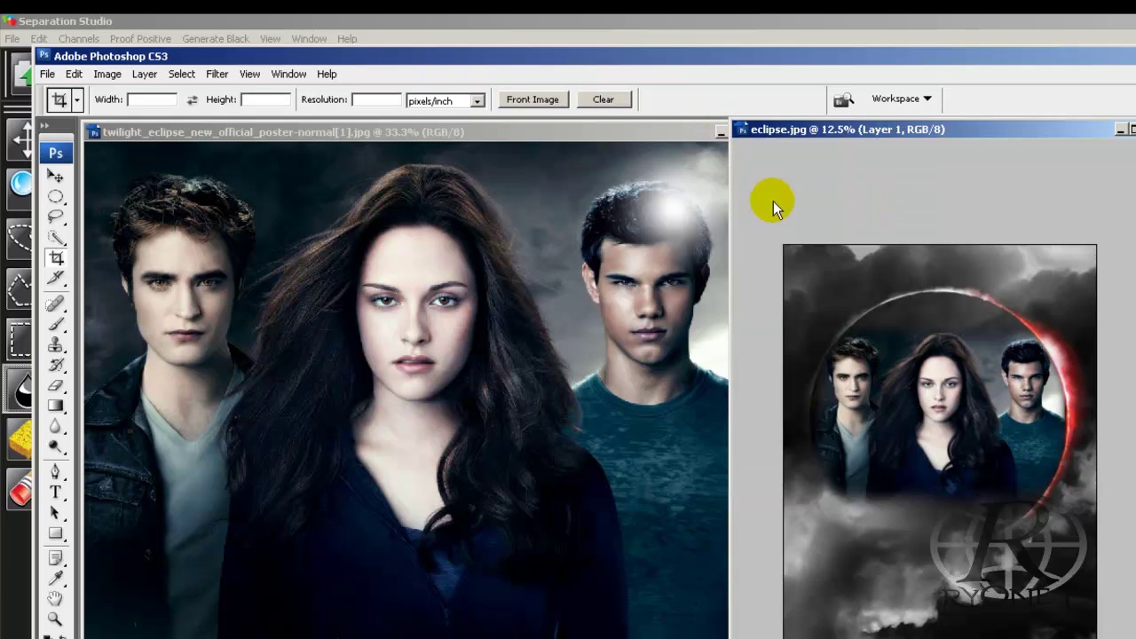
left_click(48, 74)
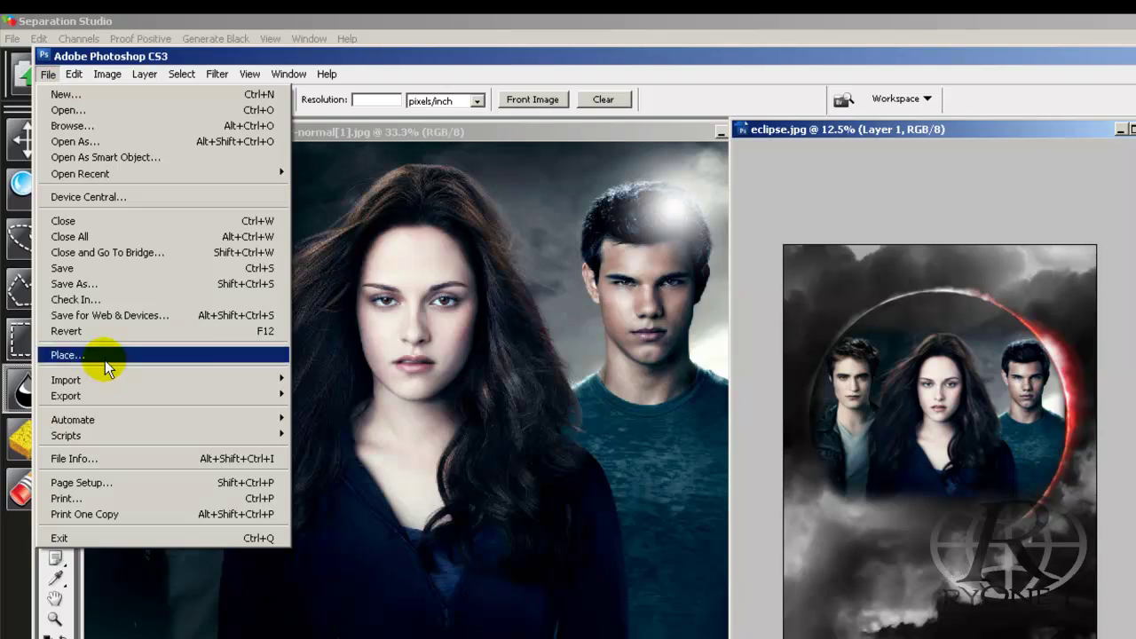
left_click(88, 284)
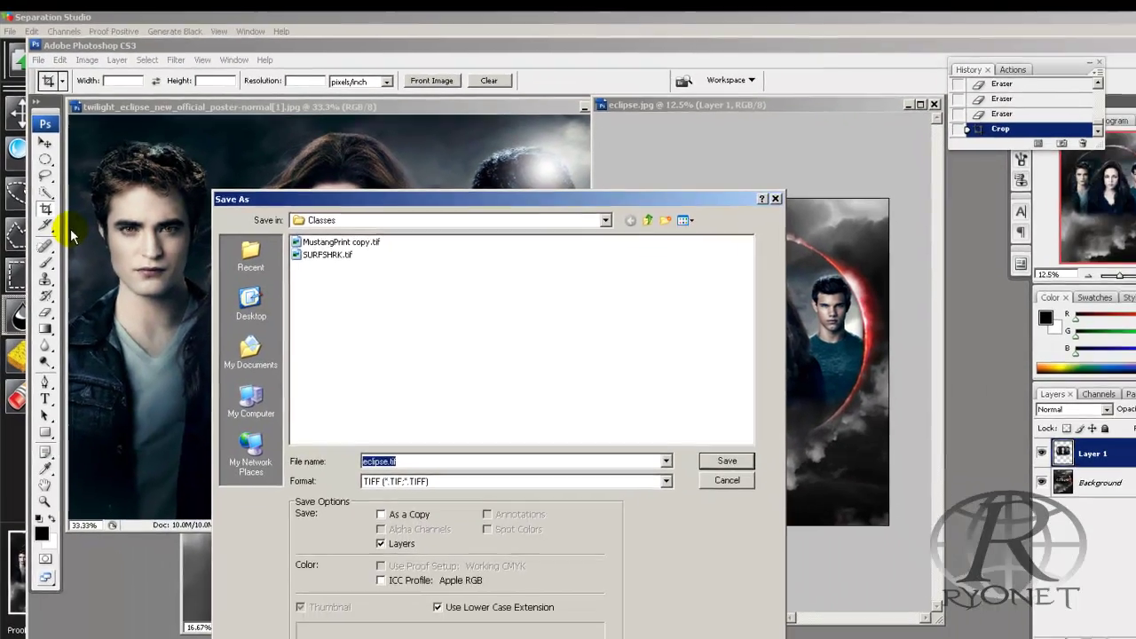
key("Return")
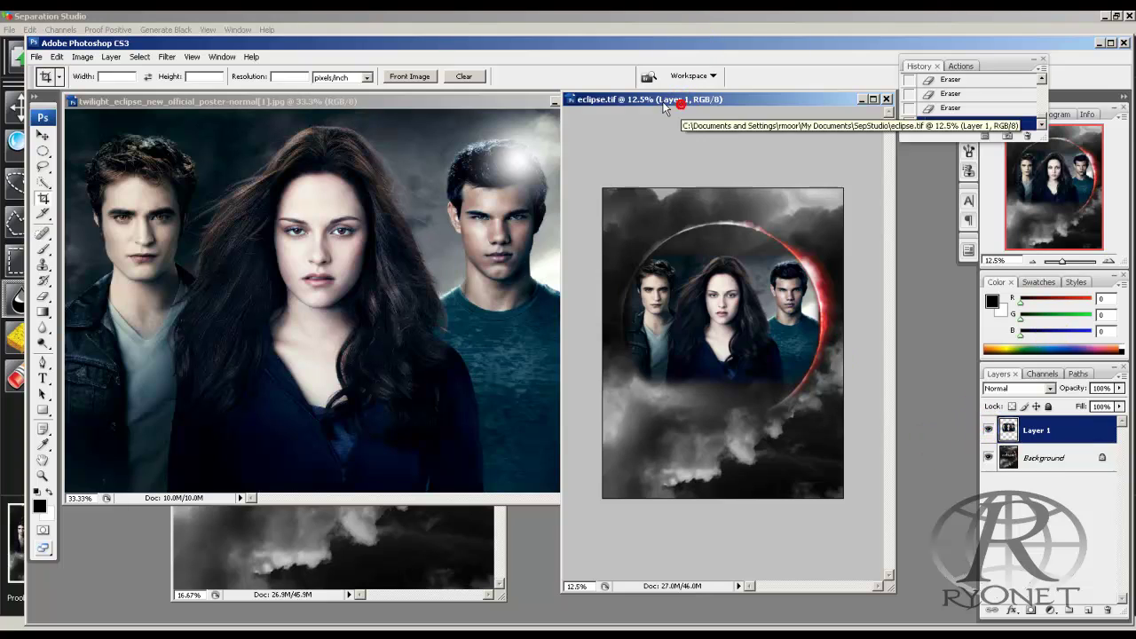
- Switch to Separation Studio and open eclipse.tif for color separation
left_click(41, 135)
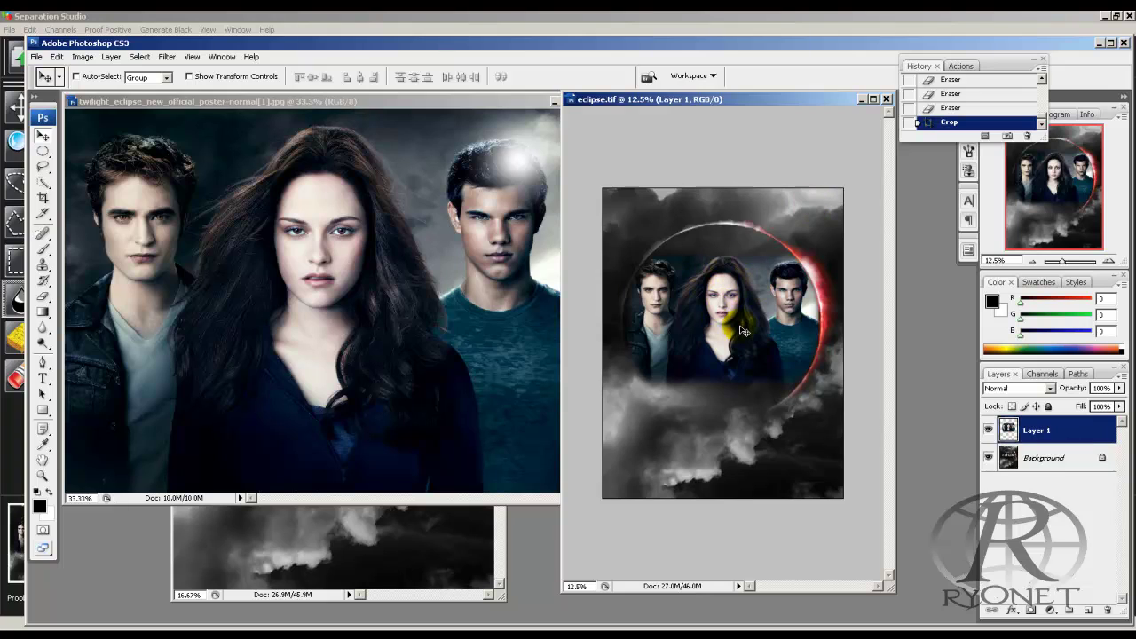
left_click_drag(675, 99, 625, 114)
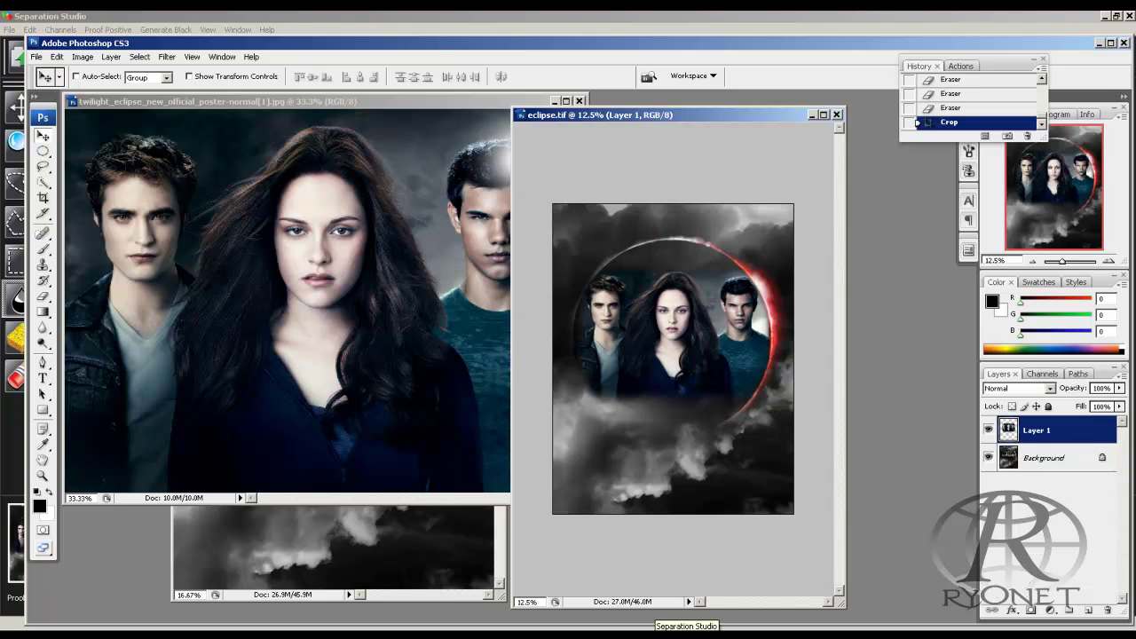
left_click(654, 629)
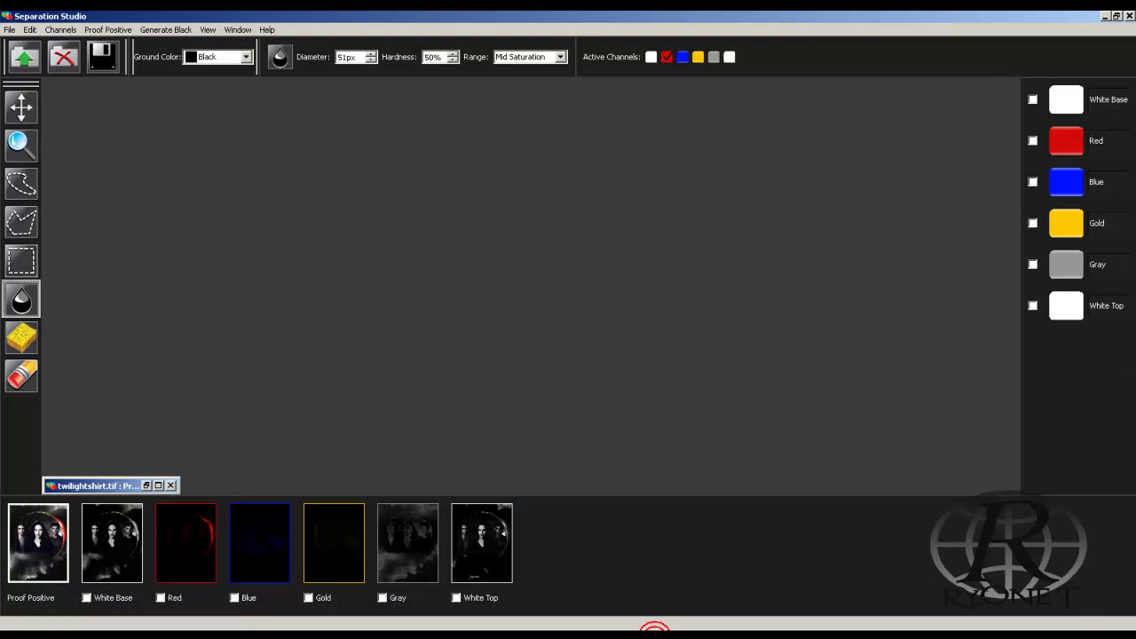
left_click(11, 31)
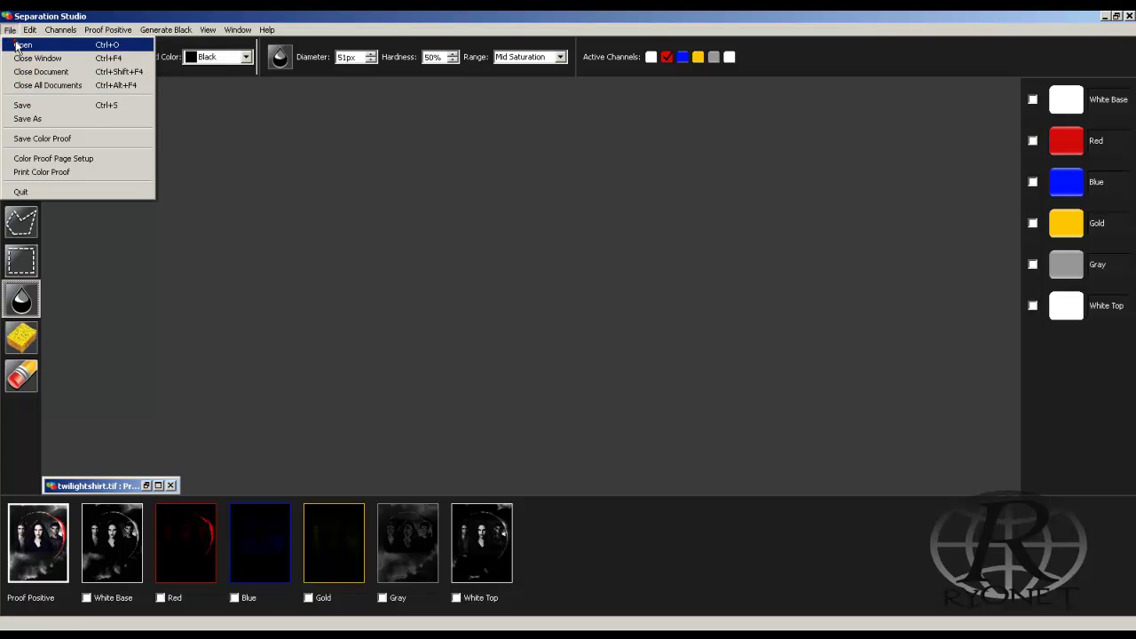
left_click(20, 45)
double_click(103, 85)
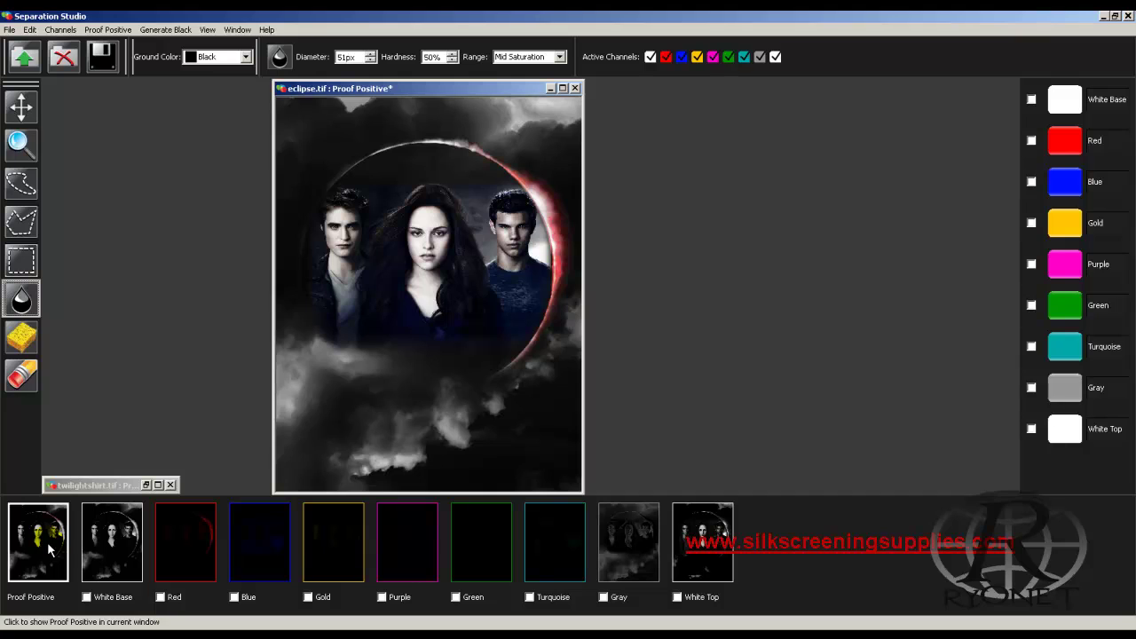
- Examine the White Base, Red, Blue, Gold, Purple and Green channels of the separation one by one
left_click(119, 566)
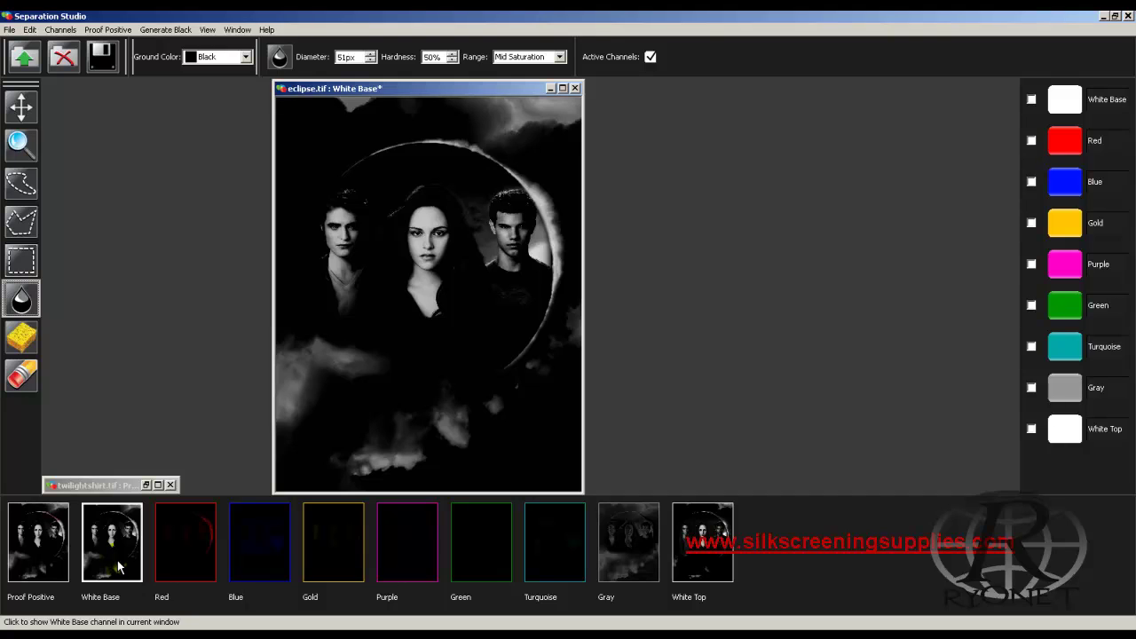
left_click(178, 548)
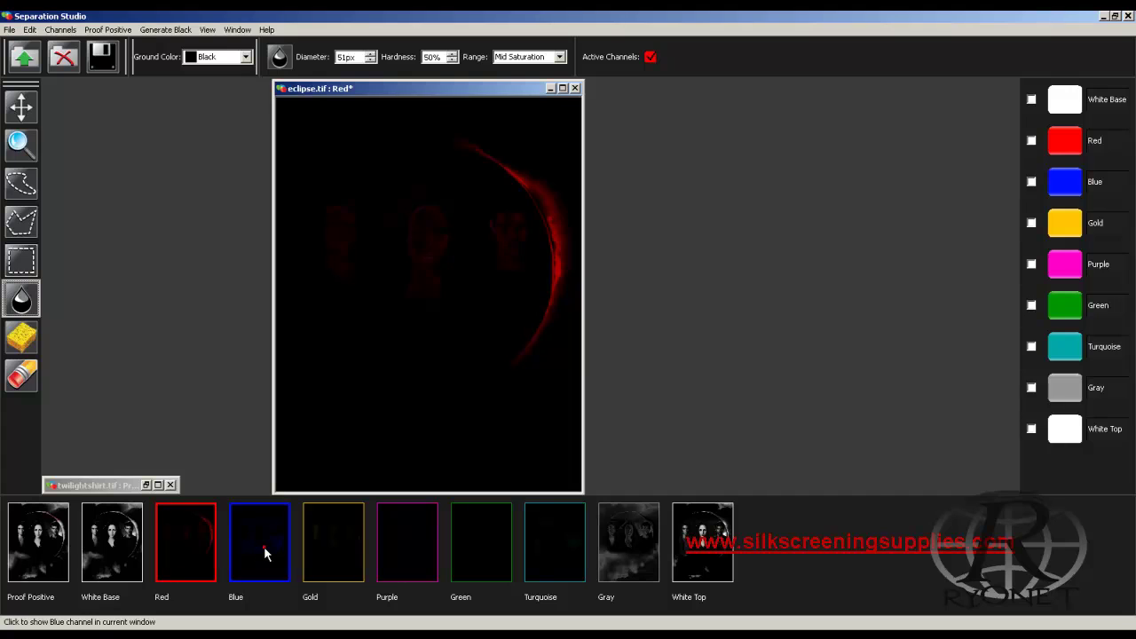
left_click(263, 547)
left_click(320, 545)
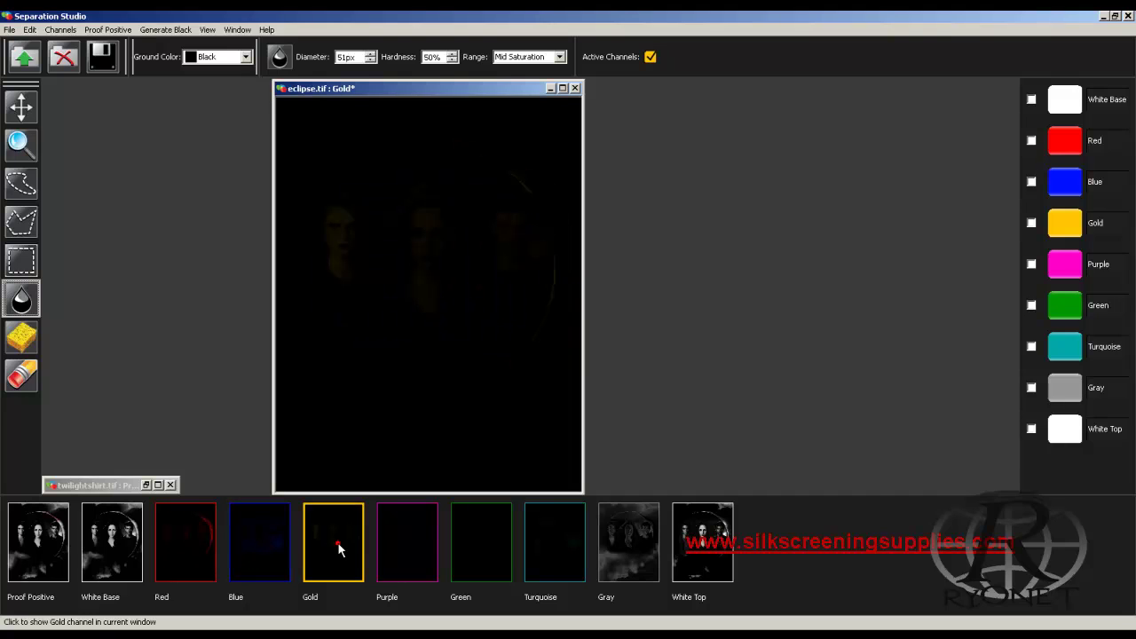
left_click(402, 540)
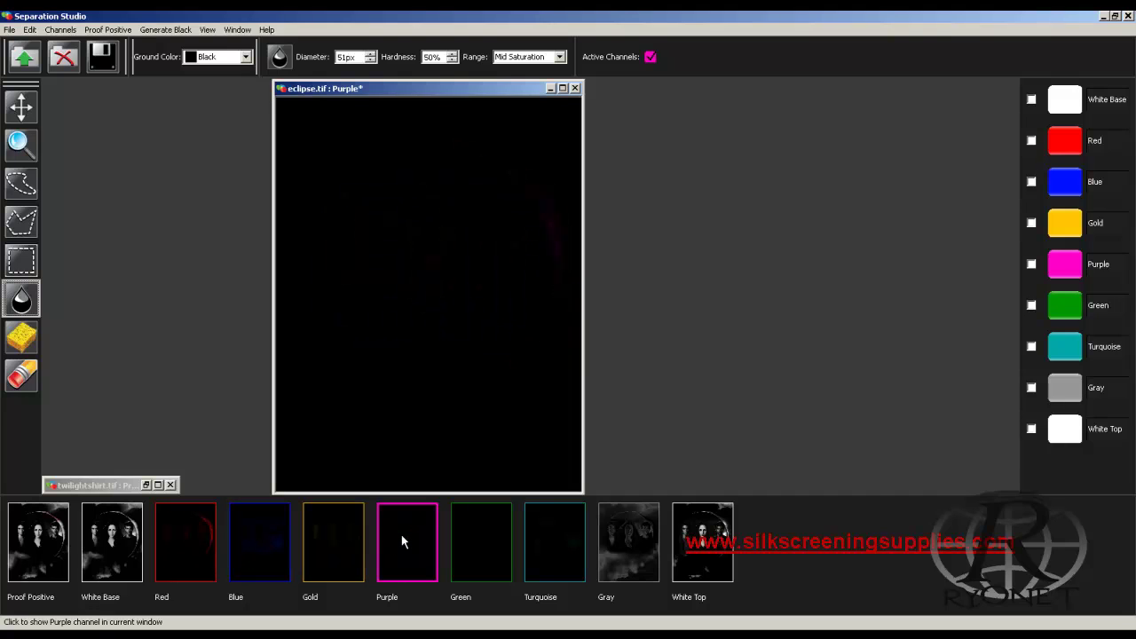
left_click(475, 541)
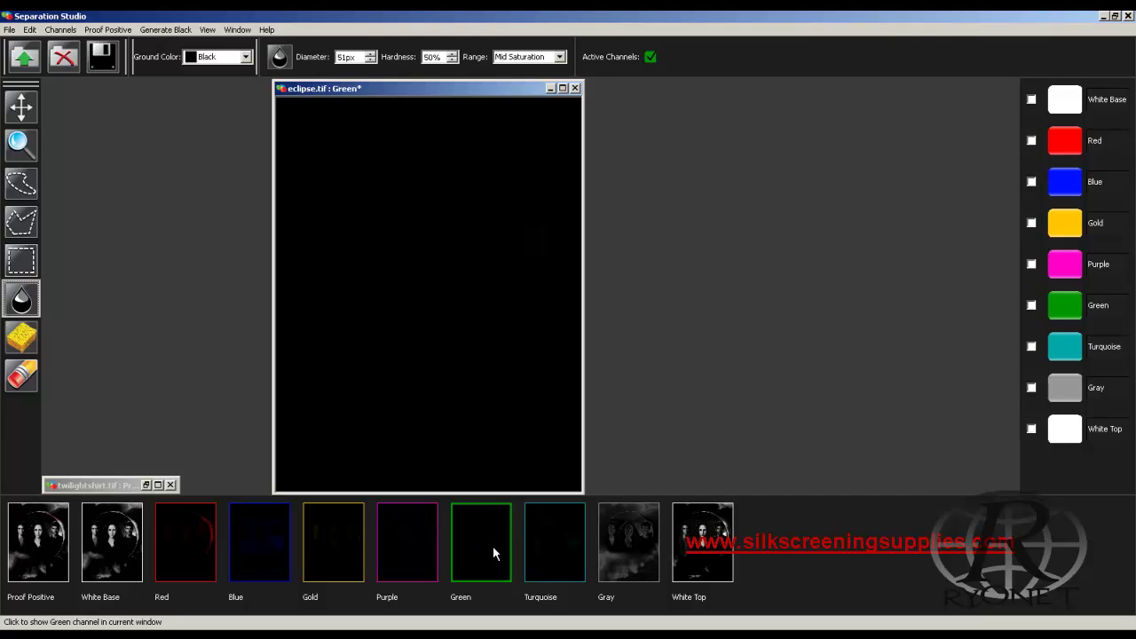
- View the Green channel as film to inspect its coverage, and return it to the ink view
right_click(447, 326)
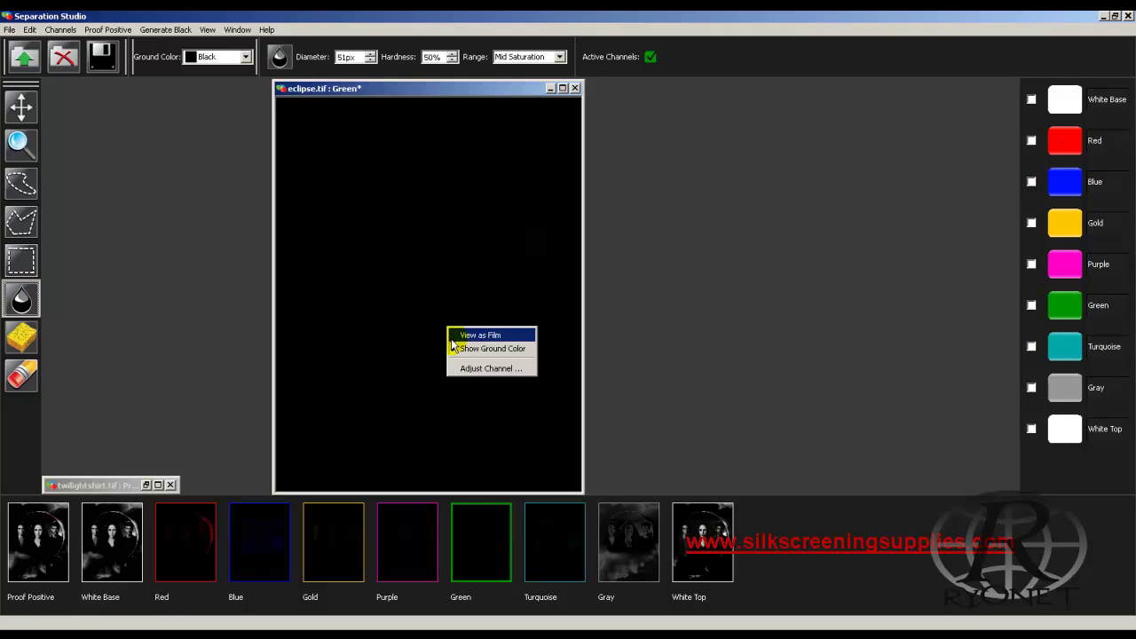
left_click(450, 338)
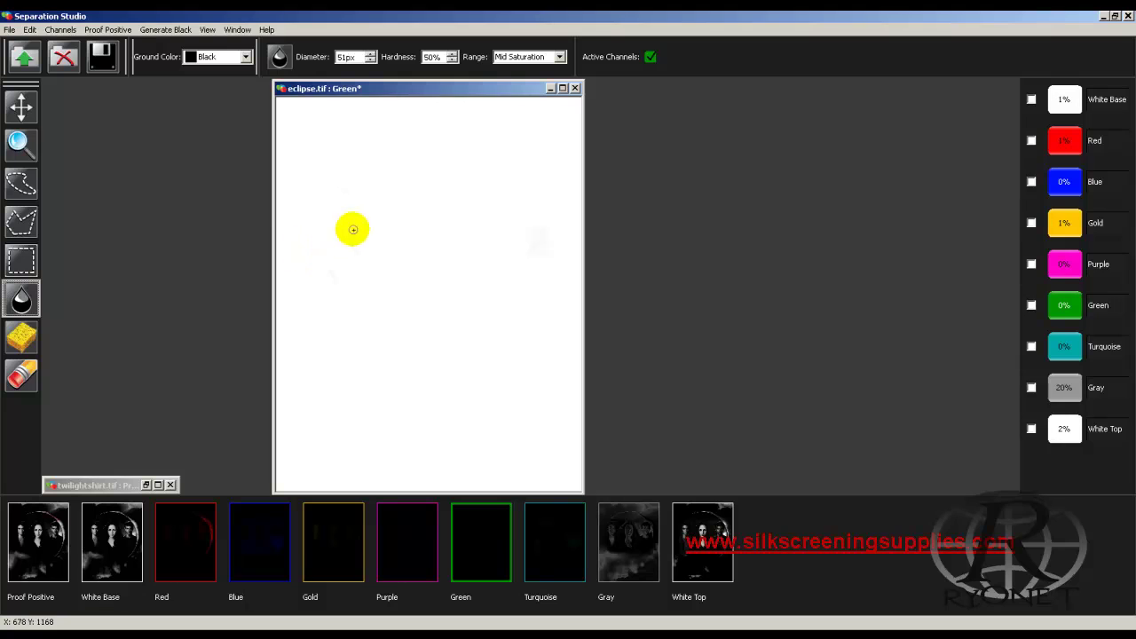
right_click(447, 229)
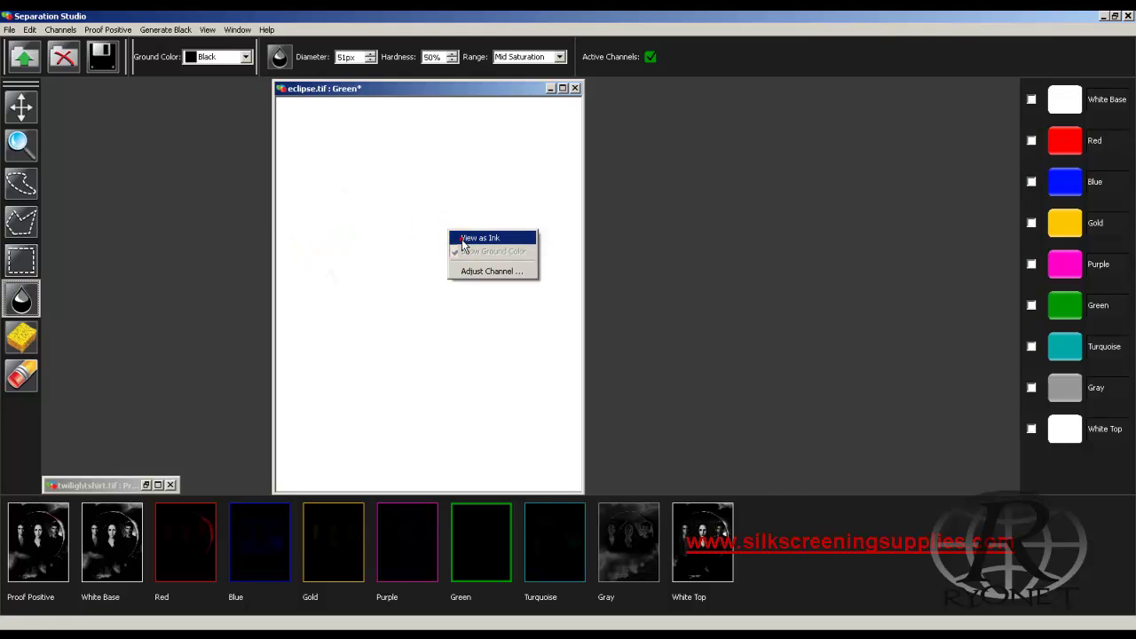
left_click(463, 238)
- Display the Gray channel of the eclipse separation
right_click(459, 240)
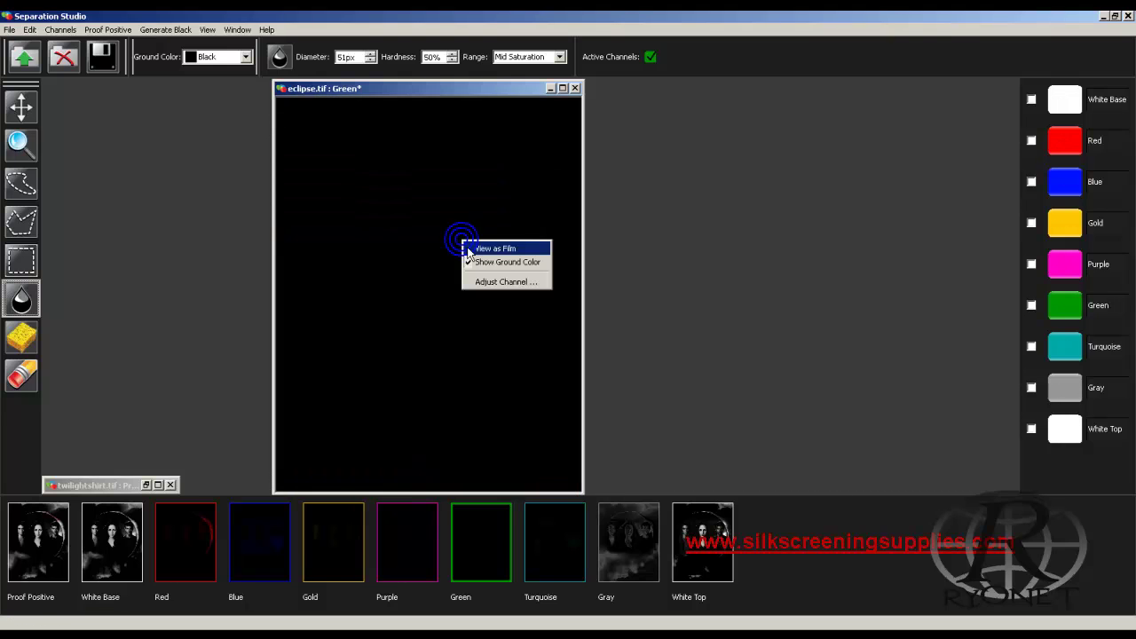
left_click(529, 573)
left_click(626, 563)
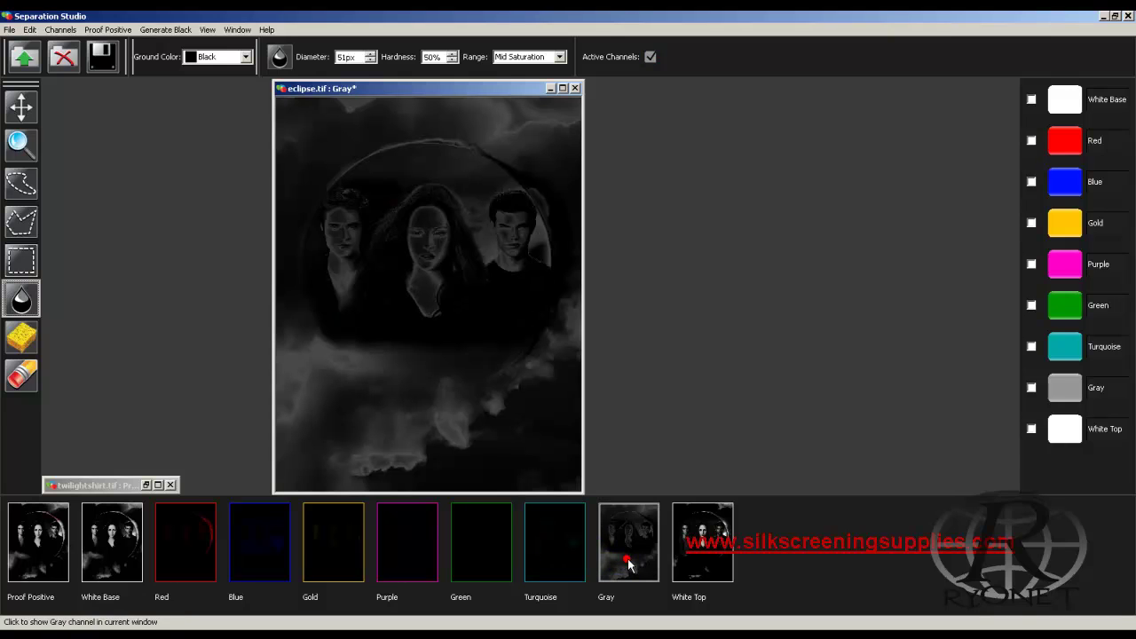
- Display the White Top channel and apply the Purple channel to the Red channel with Multiply blending
left_click(721, 560)
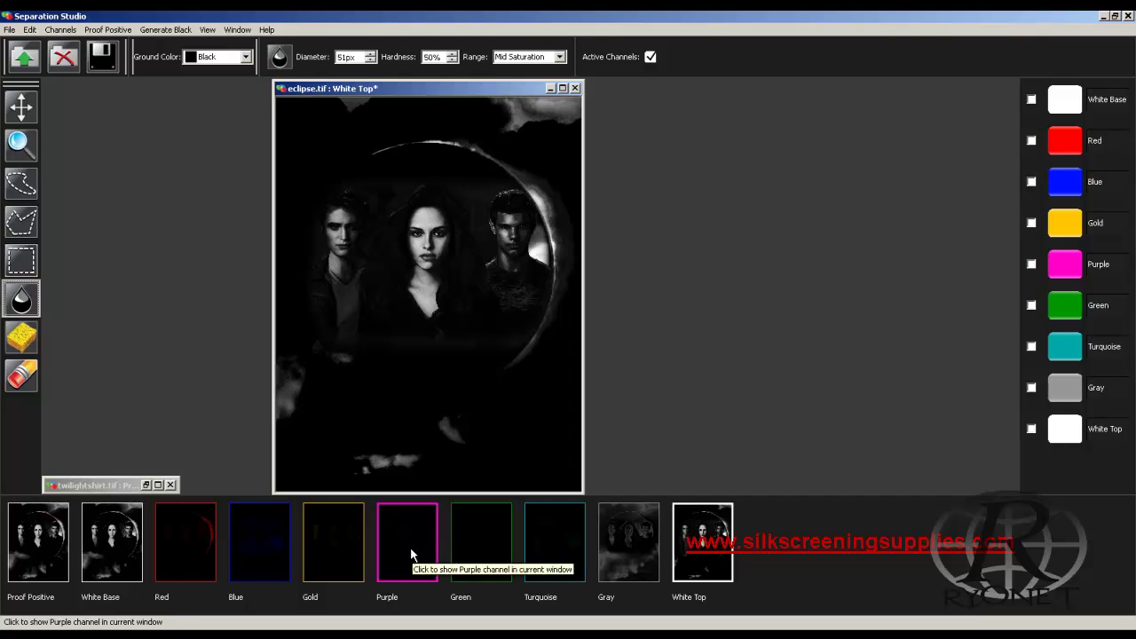
left_click(62, 29)
left_click(68, 76)
left_click(584, 277)
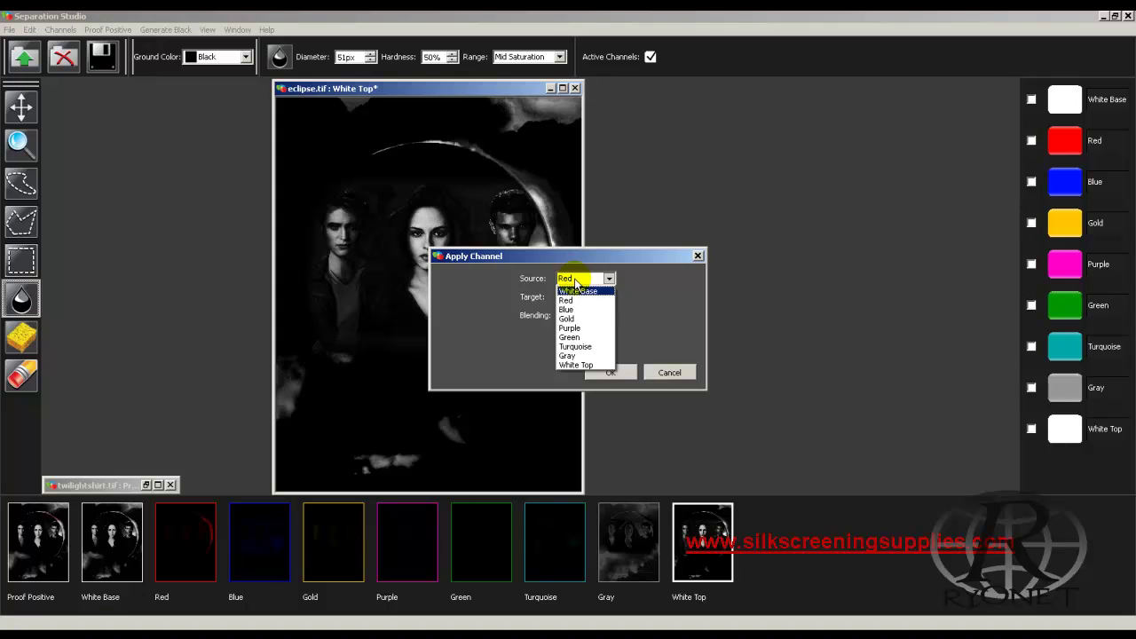
left_click(573, 327)
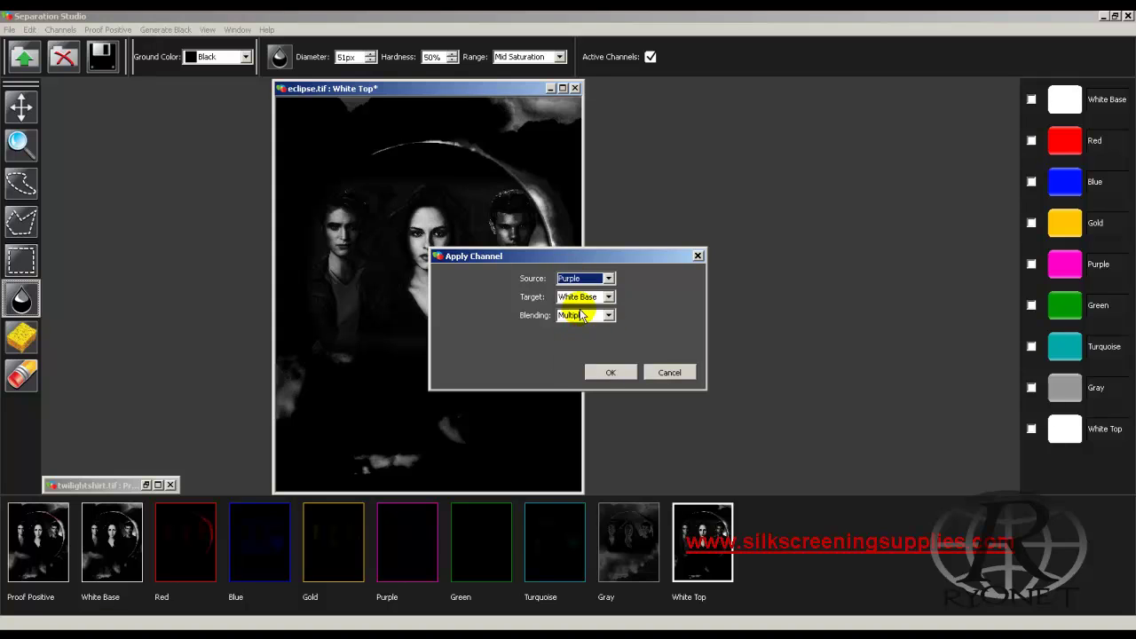
left_click(583, 300)
left_click(567, 317)
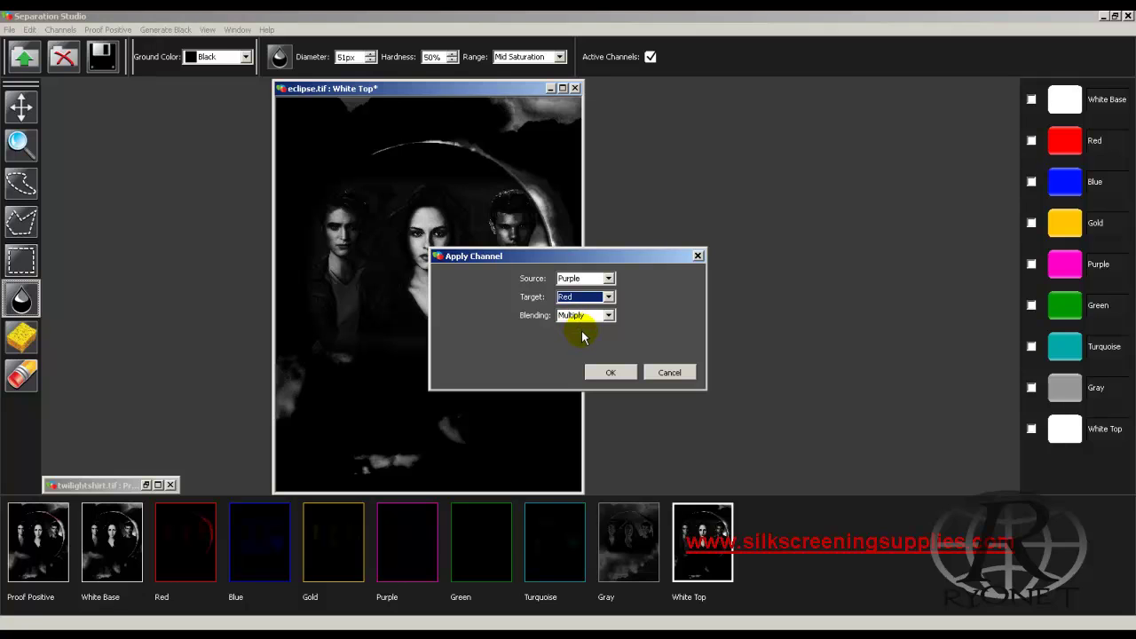
left_click(592, 372)
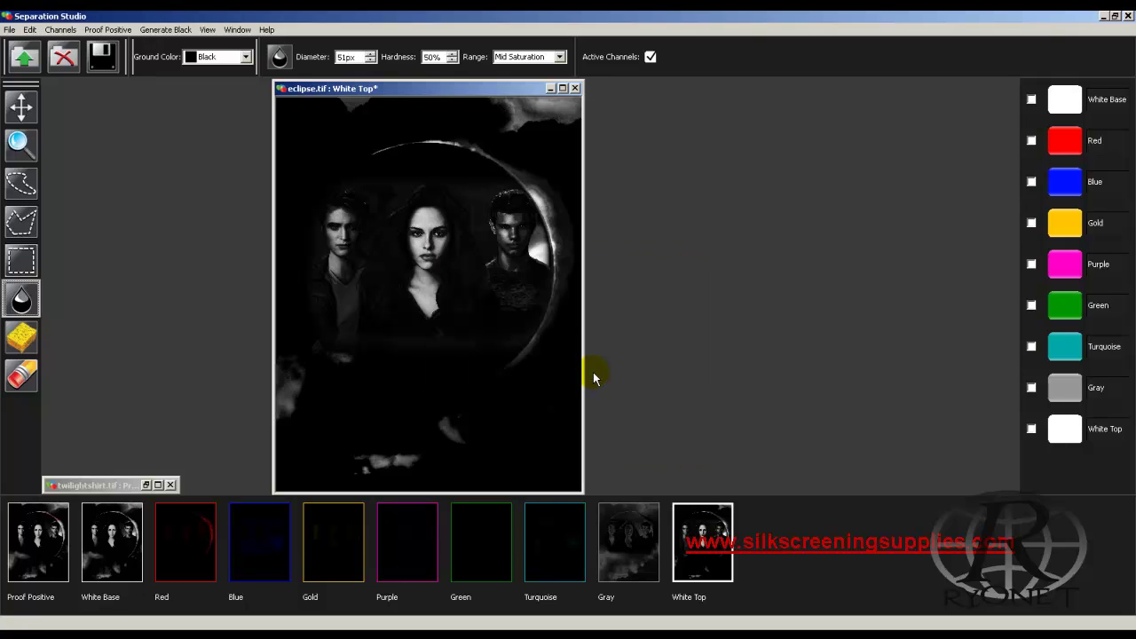
- Delete the Purple and Green channels from the eclipse separation
left_click(394, 558)
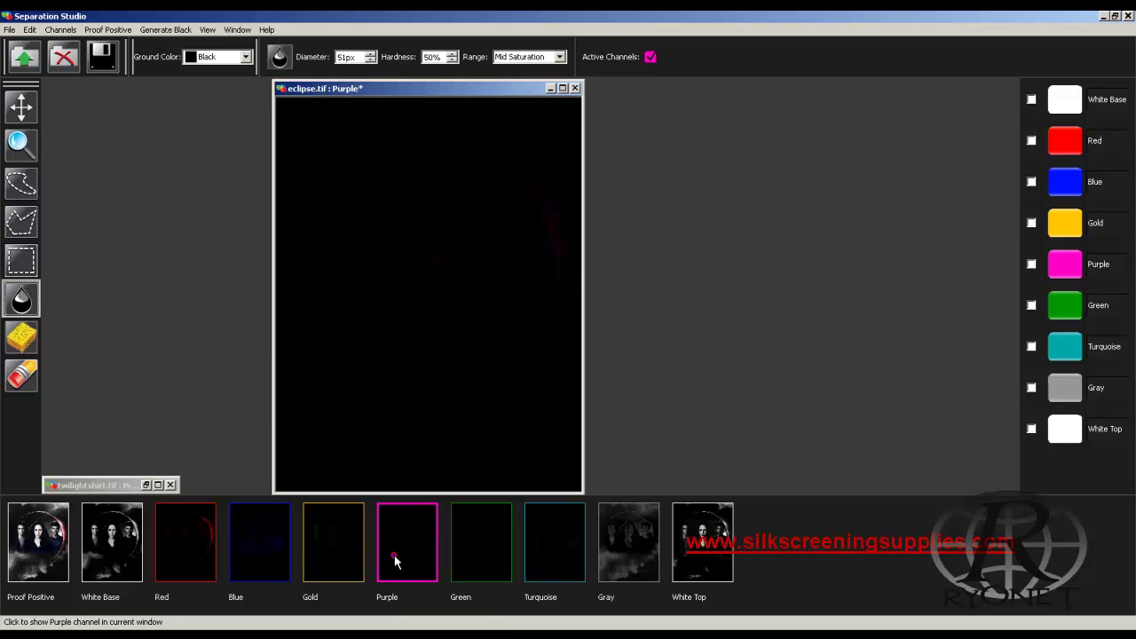
right_click(394, 557)
left_click(422, 592)
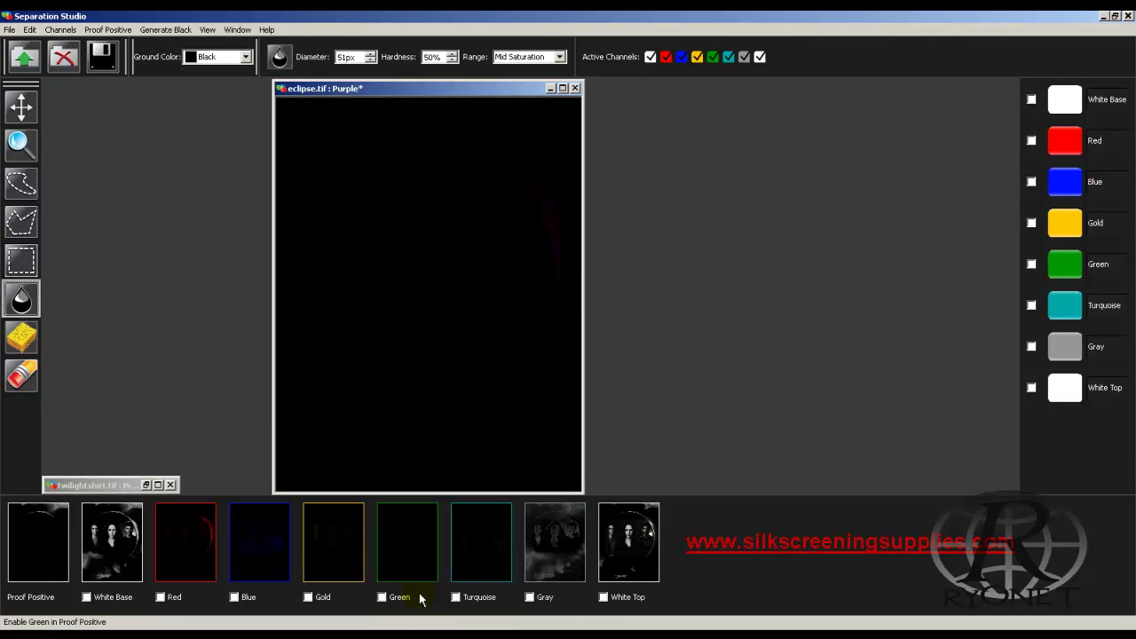
right_click(410, 543)
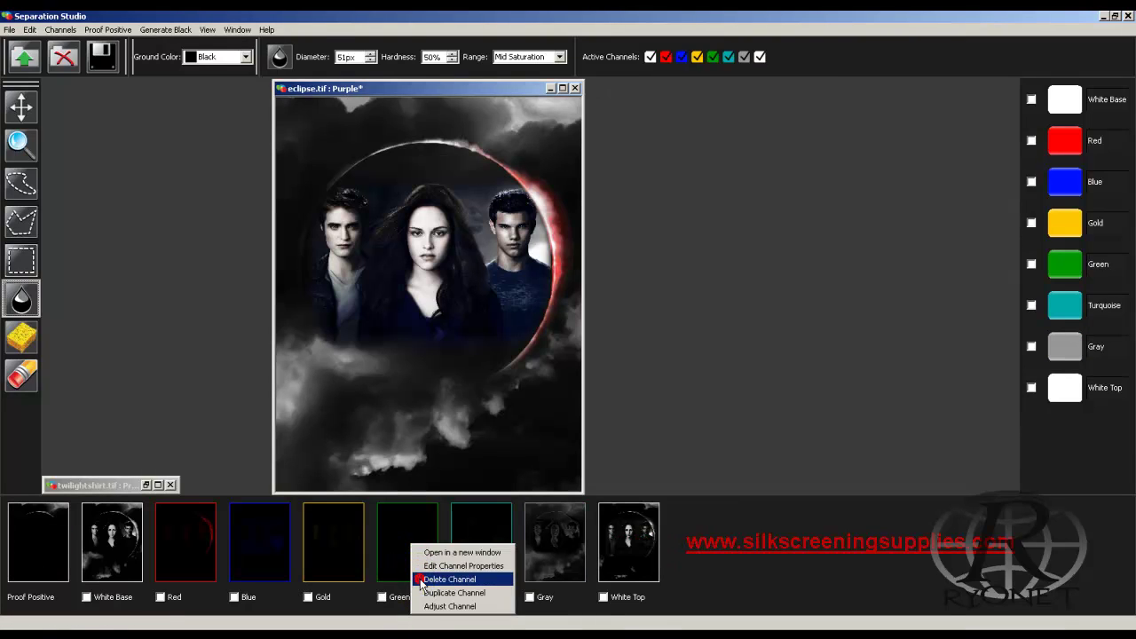
left_click(422, 579)
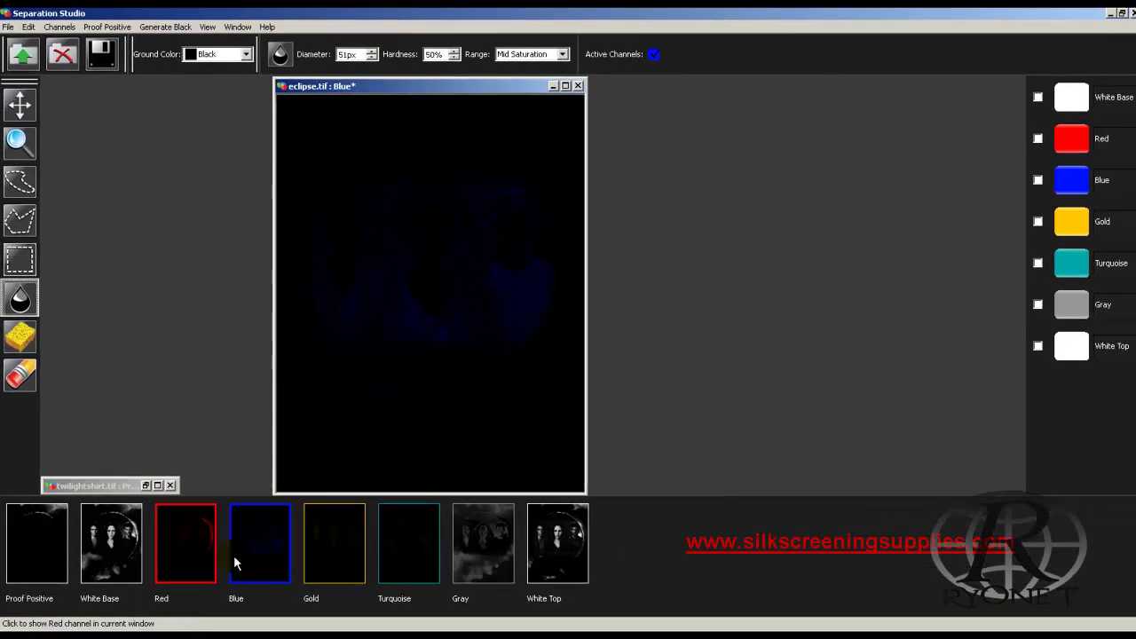
- Display the Proof Positive of the eclipse separation and hide the Turquoise channel in it
left_click(49, 545)
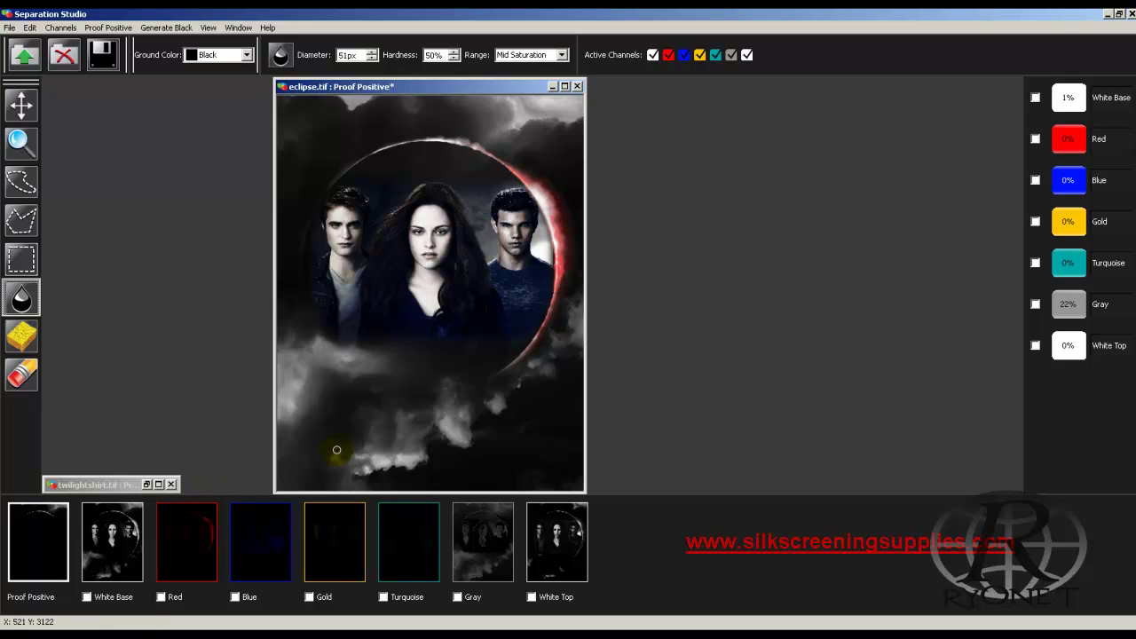
right_click(432, 217)
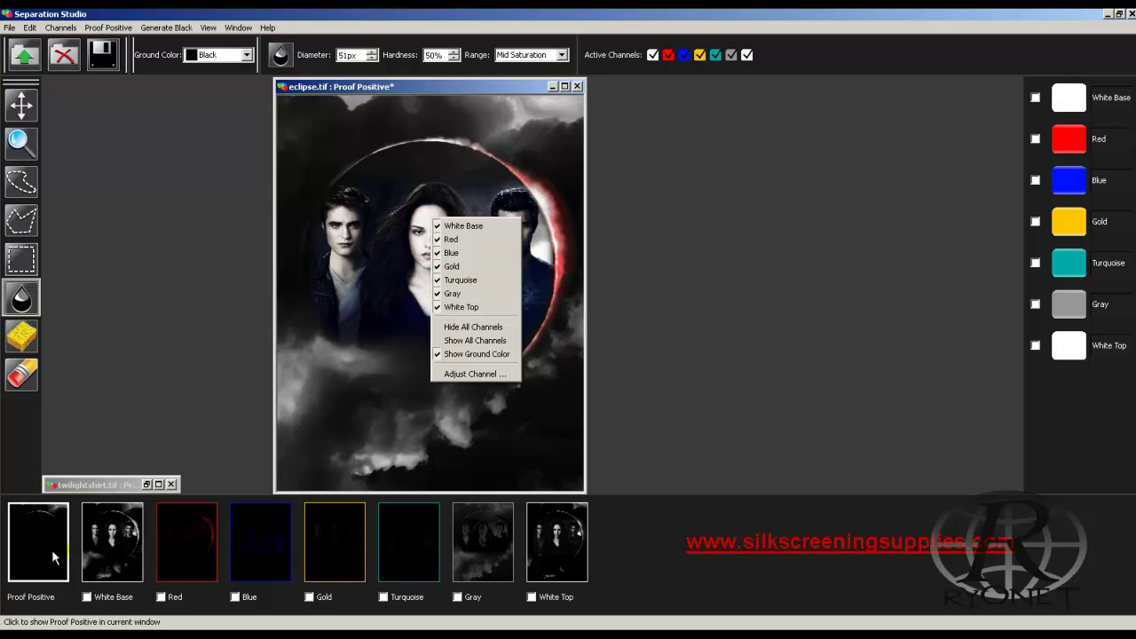
right_click(429, 196)
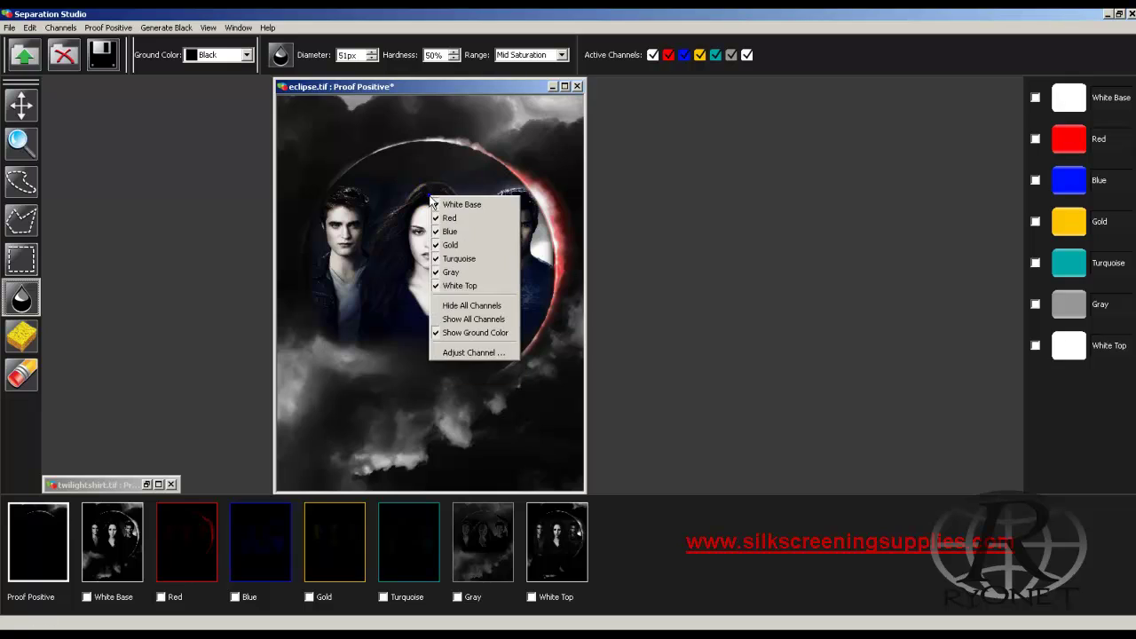
left_click(445, 259)
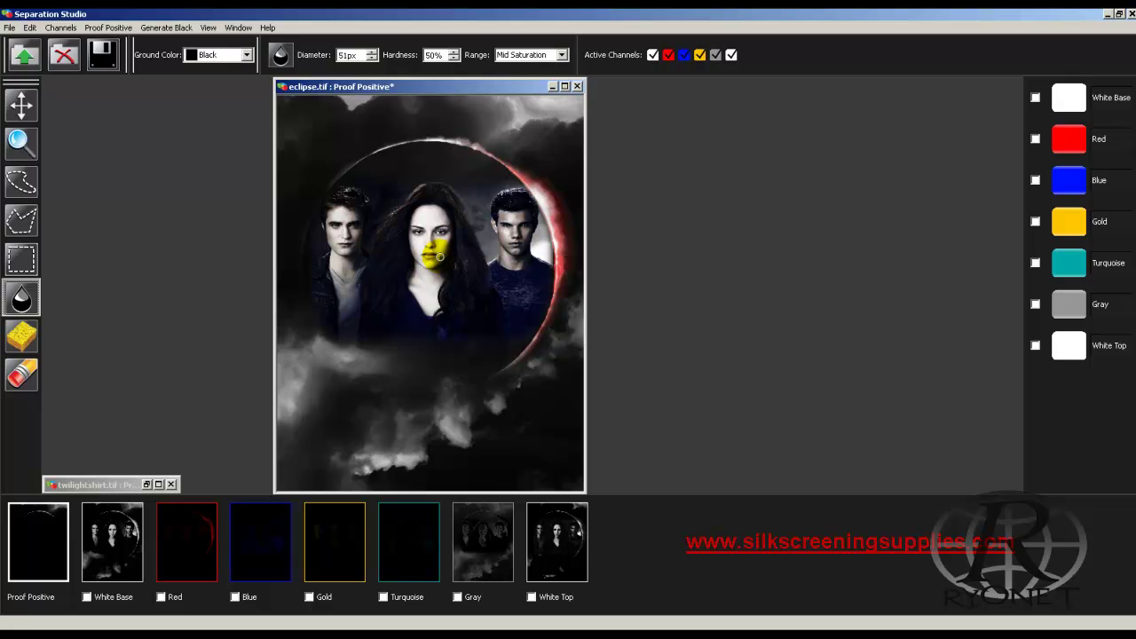
- Apply the Turquoise channel to the Gold channel, moving the dialog aside to view the proof
left_click(61, 28)
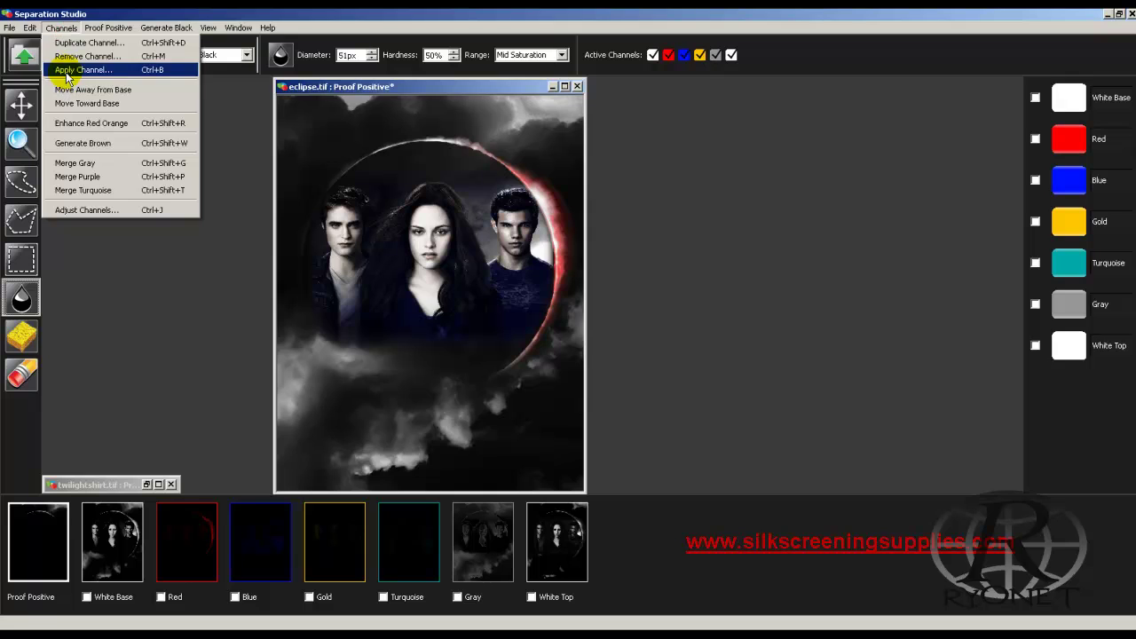
left_click(67, 71)
left_click(611, 280)
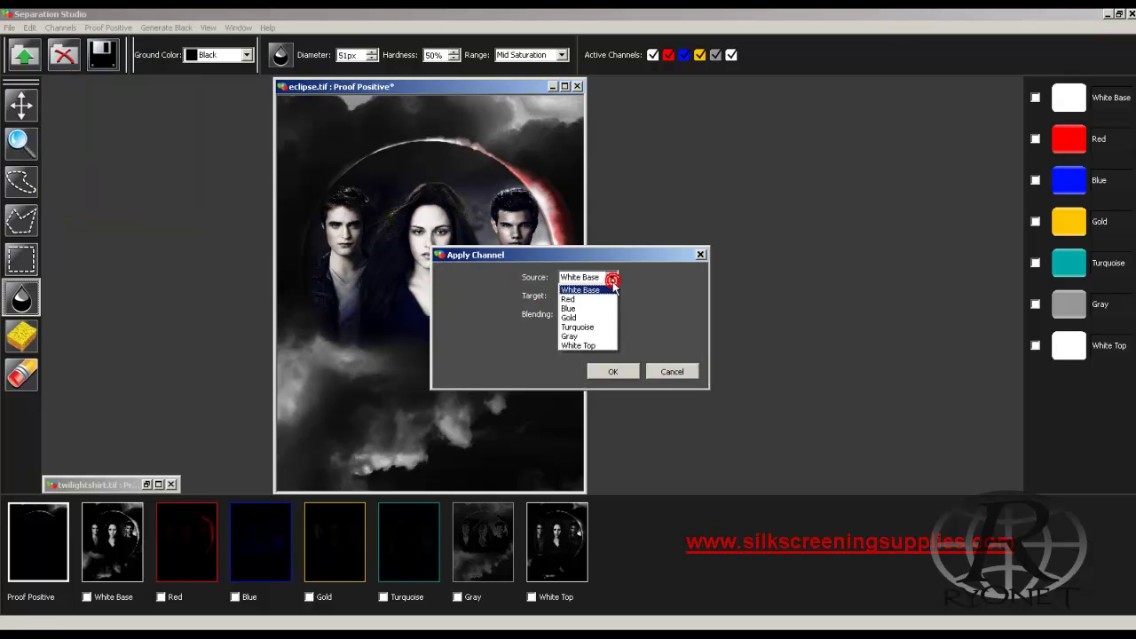
left_click(577, 327)
left_click(611, 296)
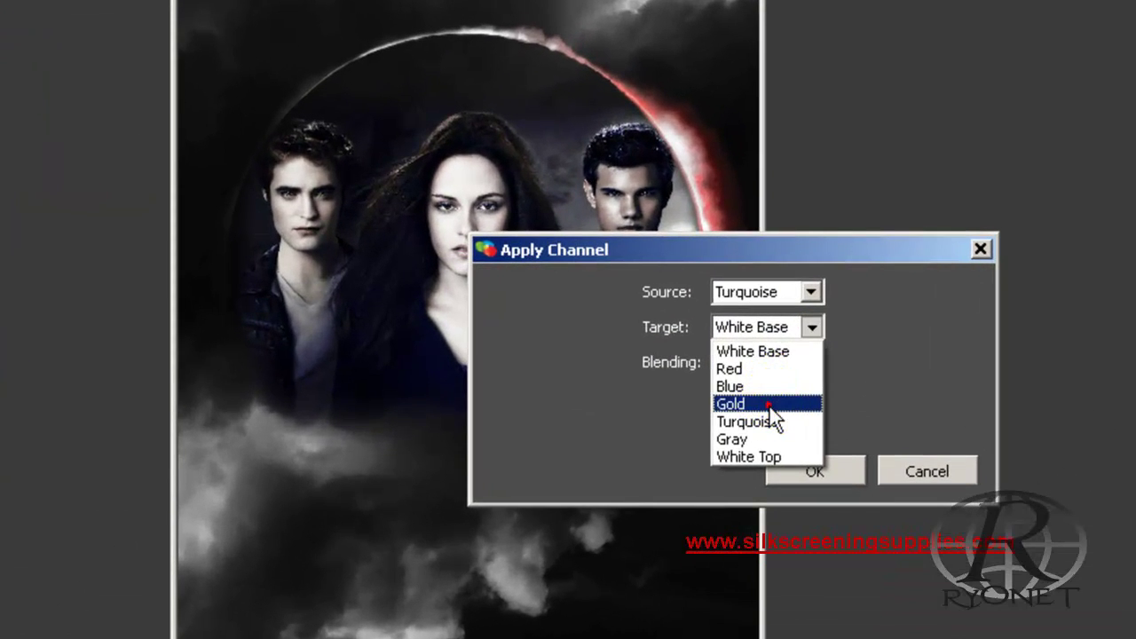
left_click(768, 405)
left_click_drag(797, 247, 1135, 20)
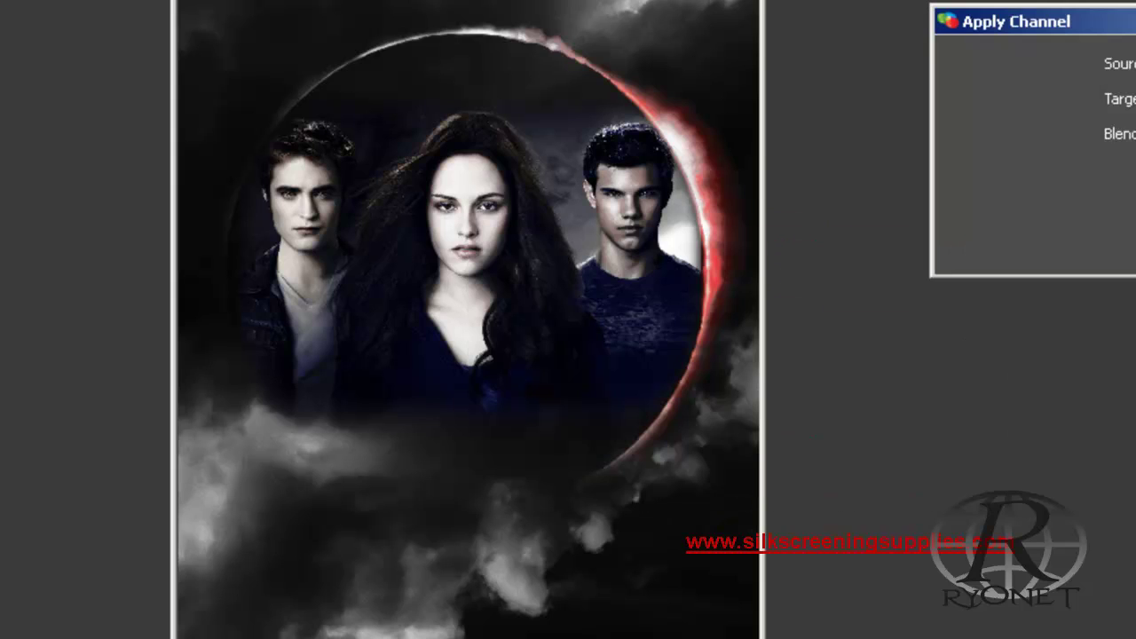
key("Return")
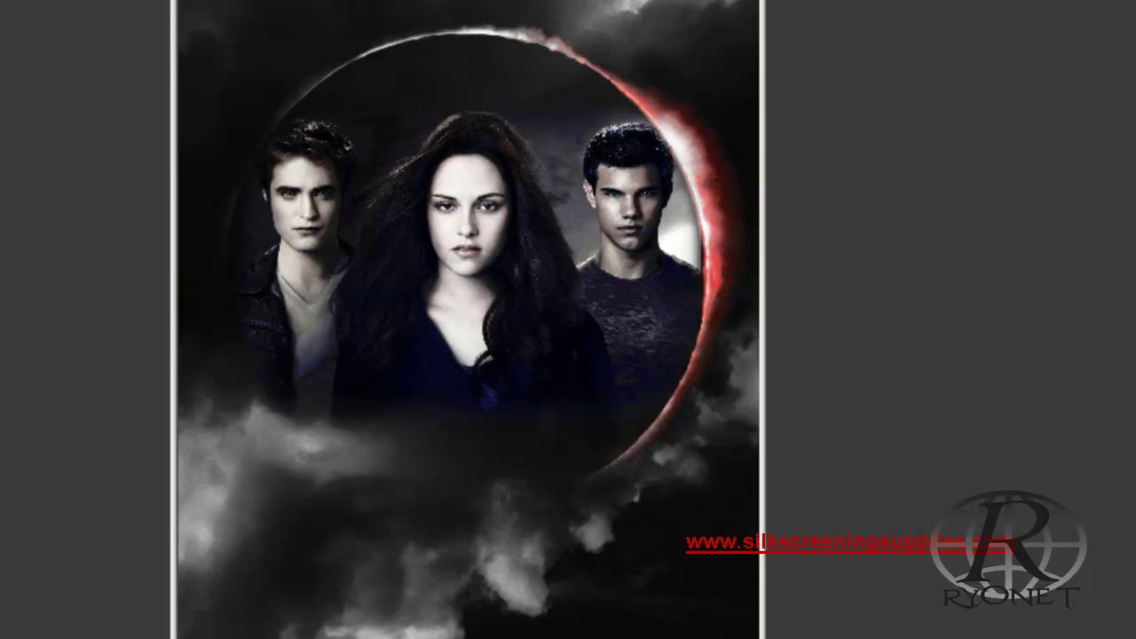
left_click_drag(710, 277, 720, 303)
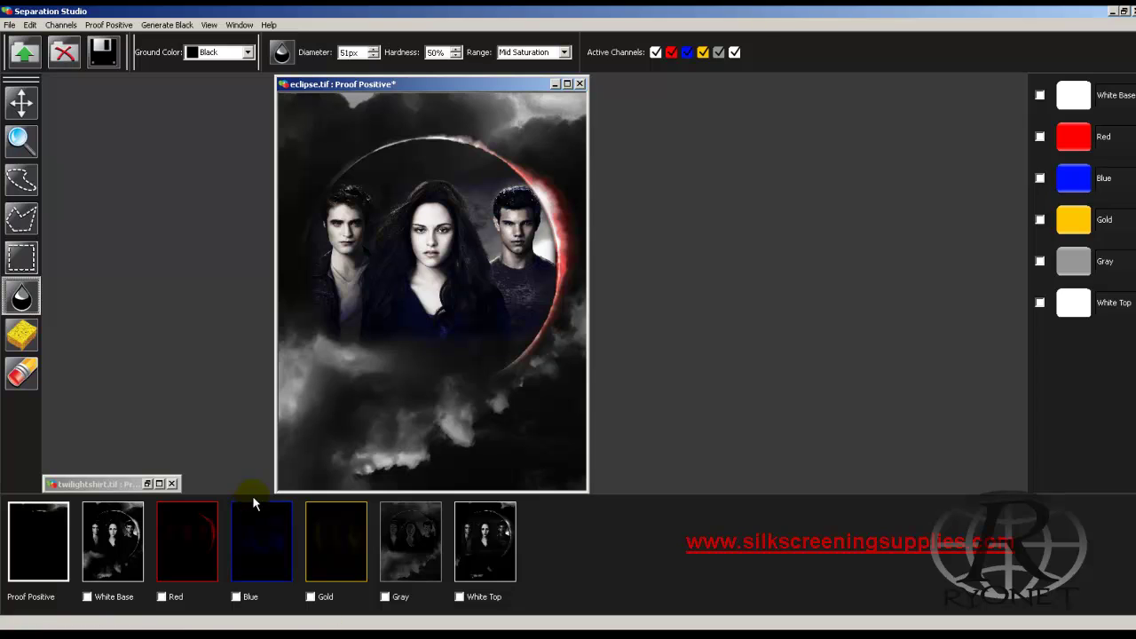
- Hide the White Top and Gray channels in the proof and show both again to compare their effect
left_click_drag(427, 276, 427, 263)
right_click(426, 270)
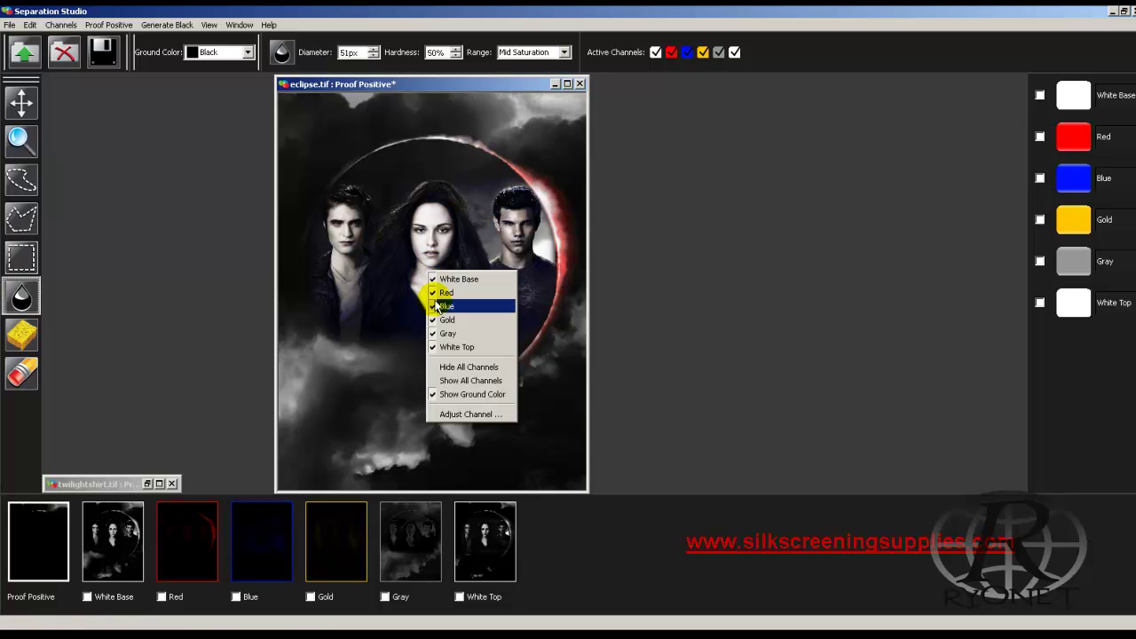
left_click(435, 347)
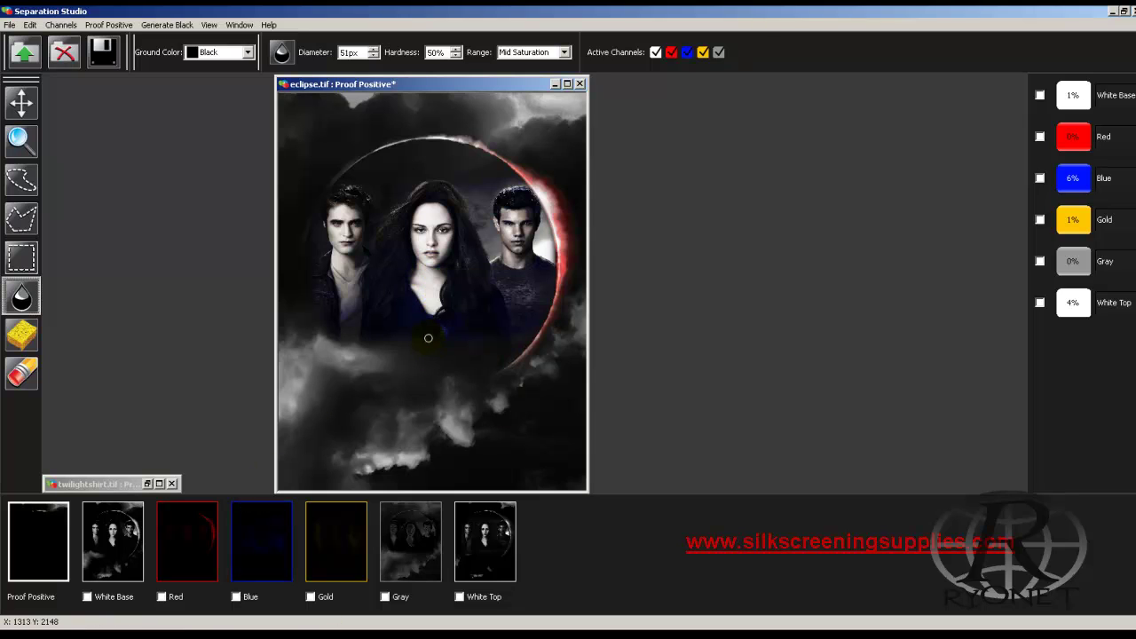
right_click(426, 237)
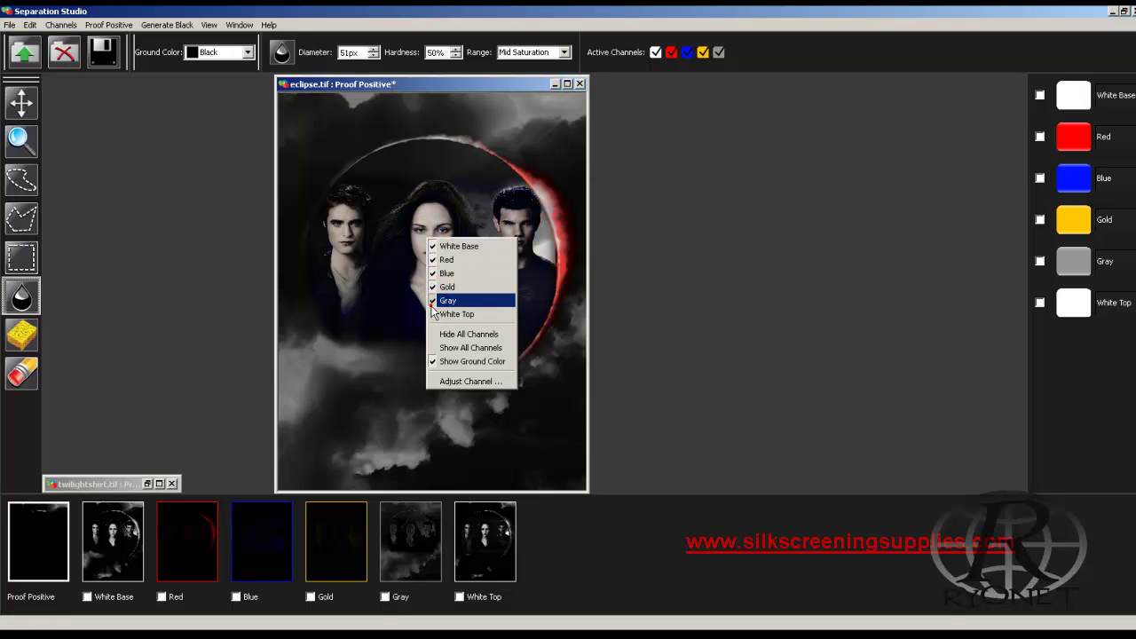
left_click(432, 300)
right_click(429, 304)
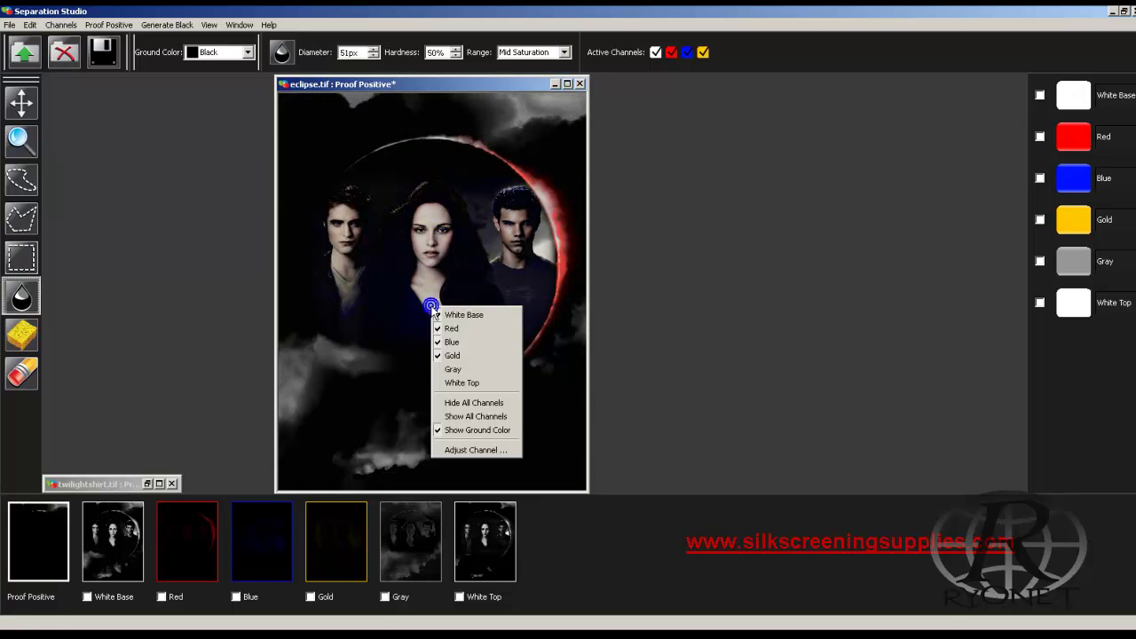
left_click(448, 365)
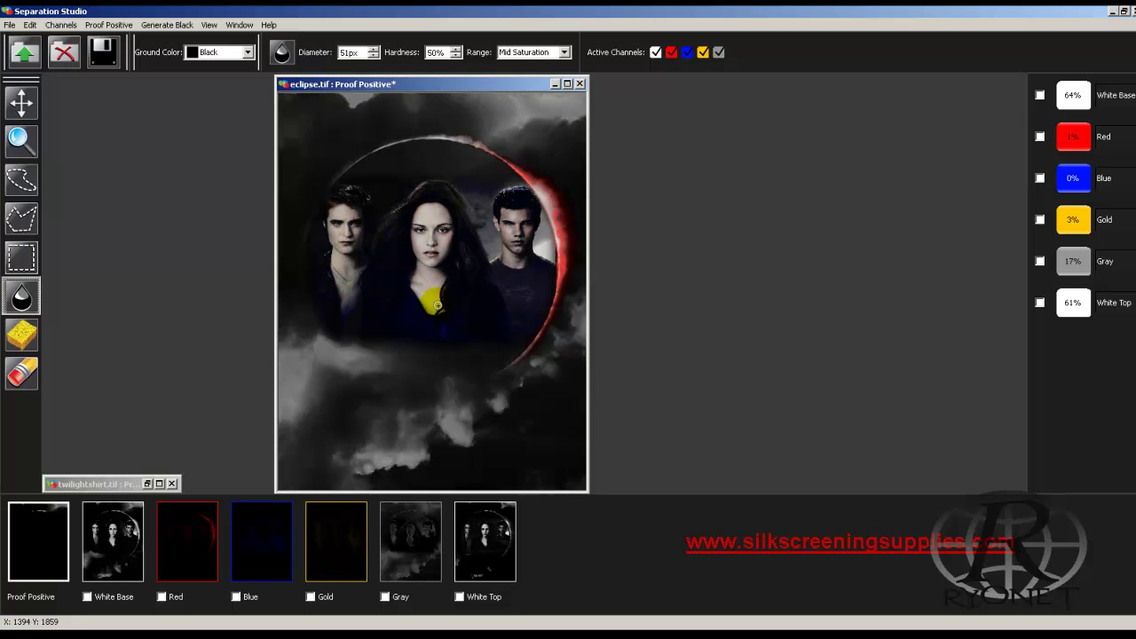
right_click(436, 305)
left_click(445, 383)
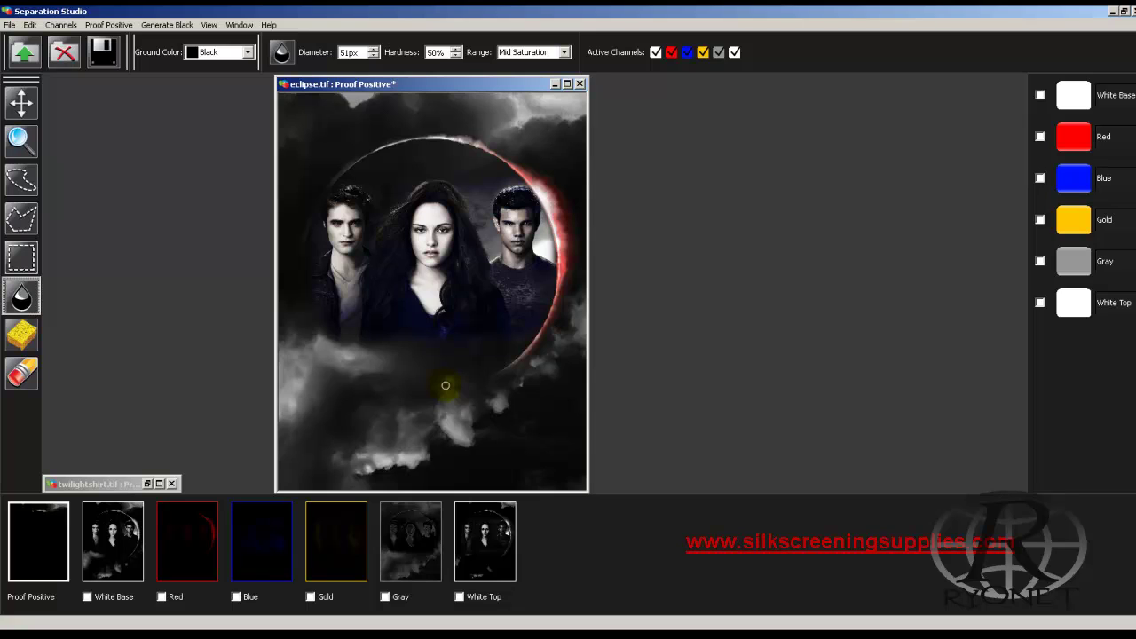
- Widen the proof window and set the Red channel's High Saturation to 49 in its saturation range adjustment
scroll(445, 385, "up", 2)
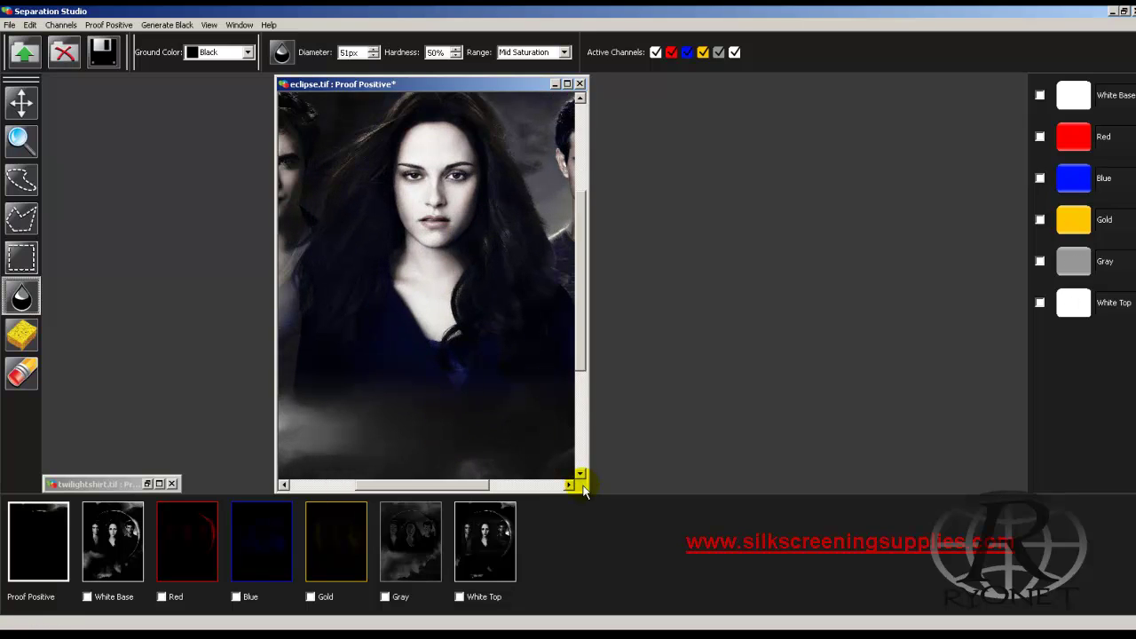
scroll(582, 488, "down", 1)
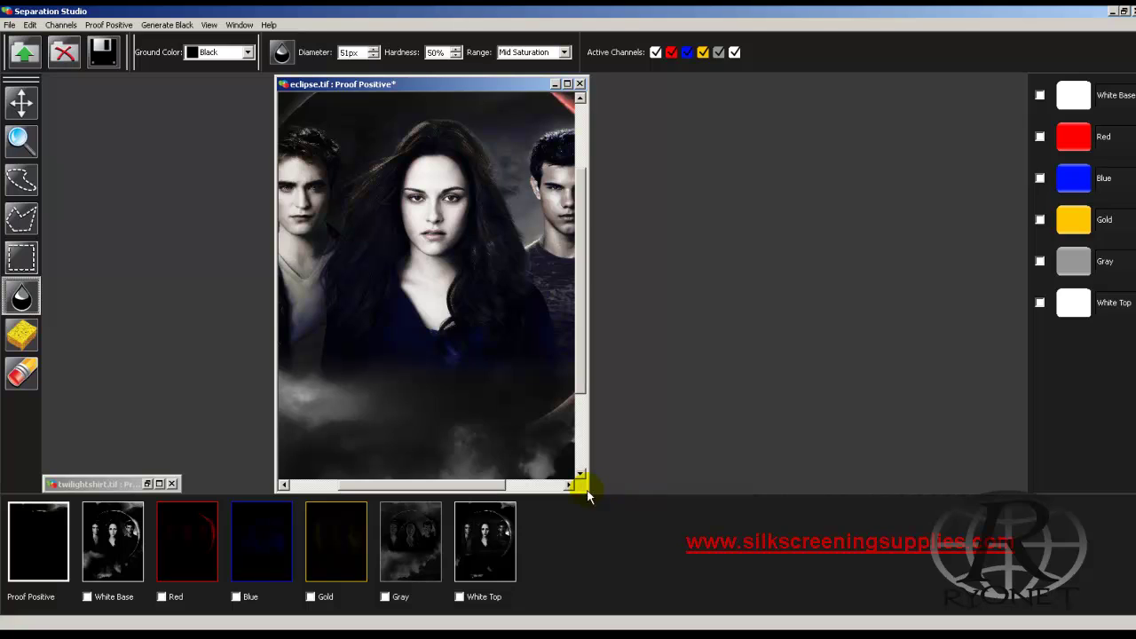
left_click_drag(584, 488, 946, 498)
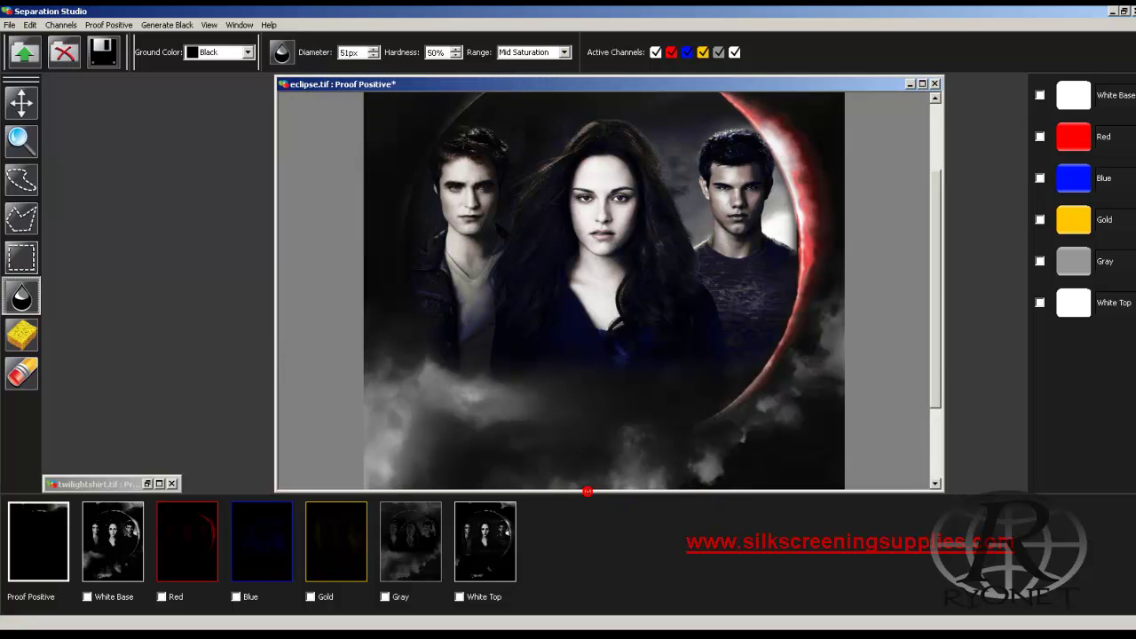
left_click_drag(947, 266, 1014, 260)
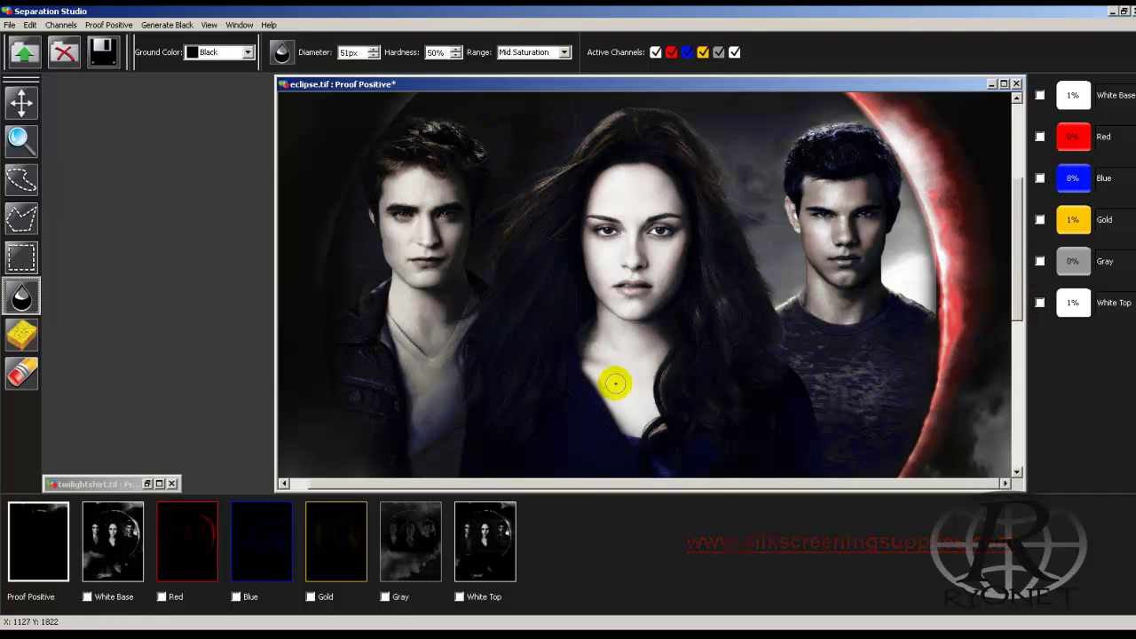
right_click(191, 551)
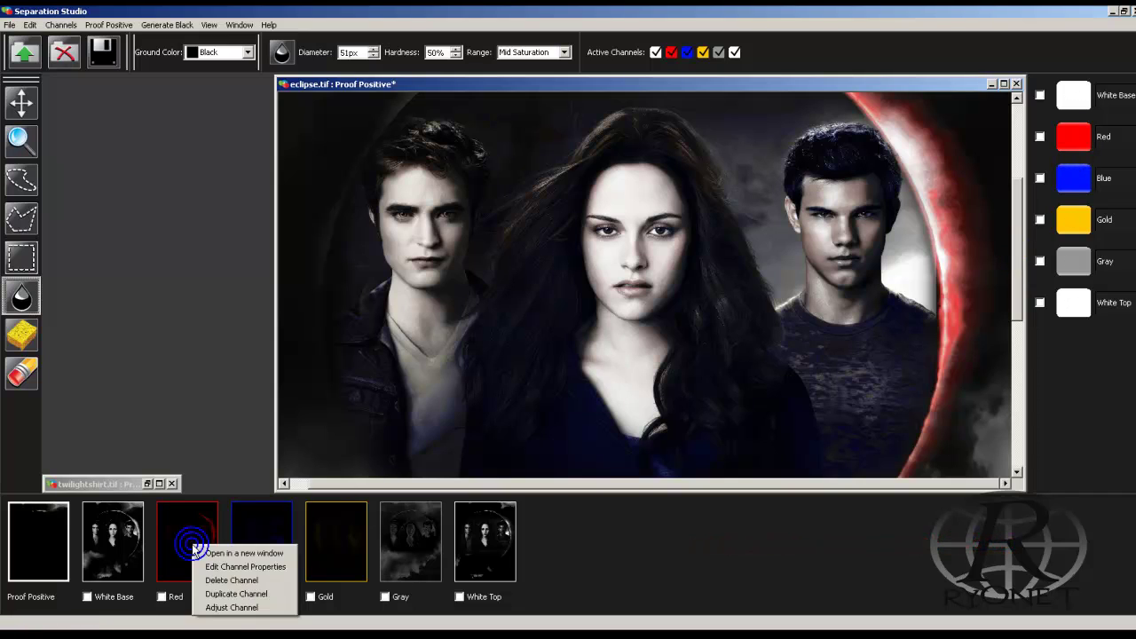
left_click(232, 607)
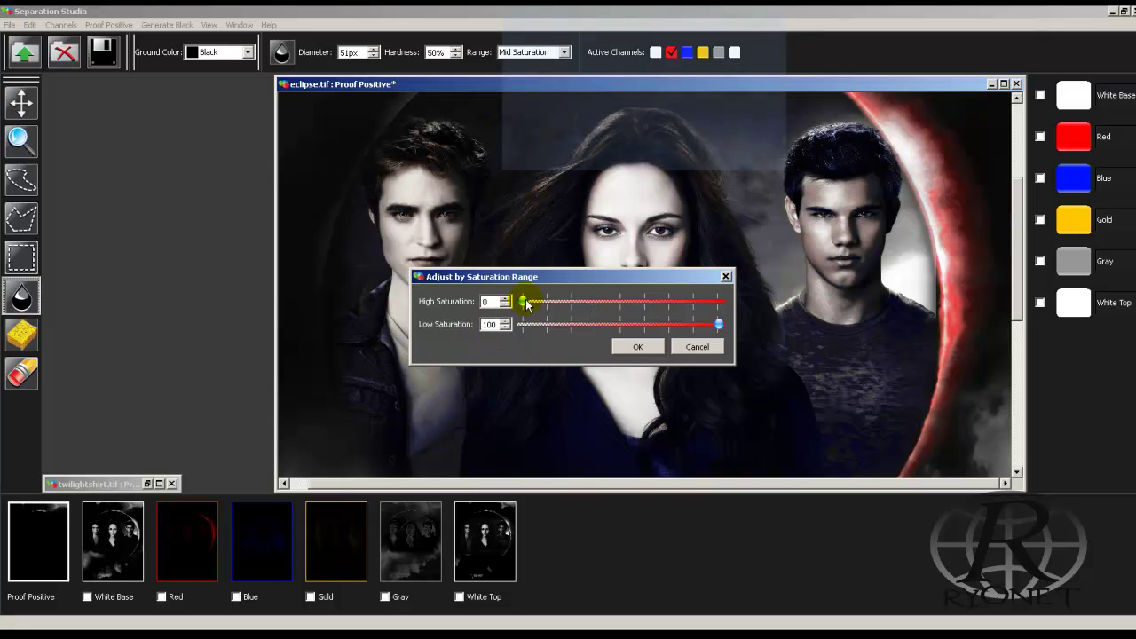
left_click_drag(524, 303, 622, 309)
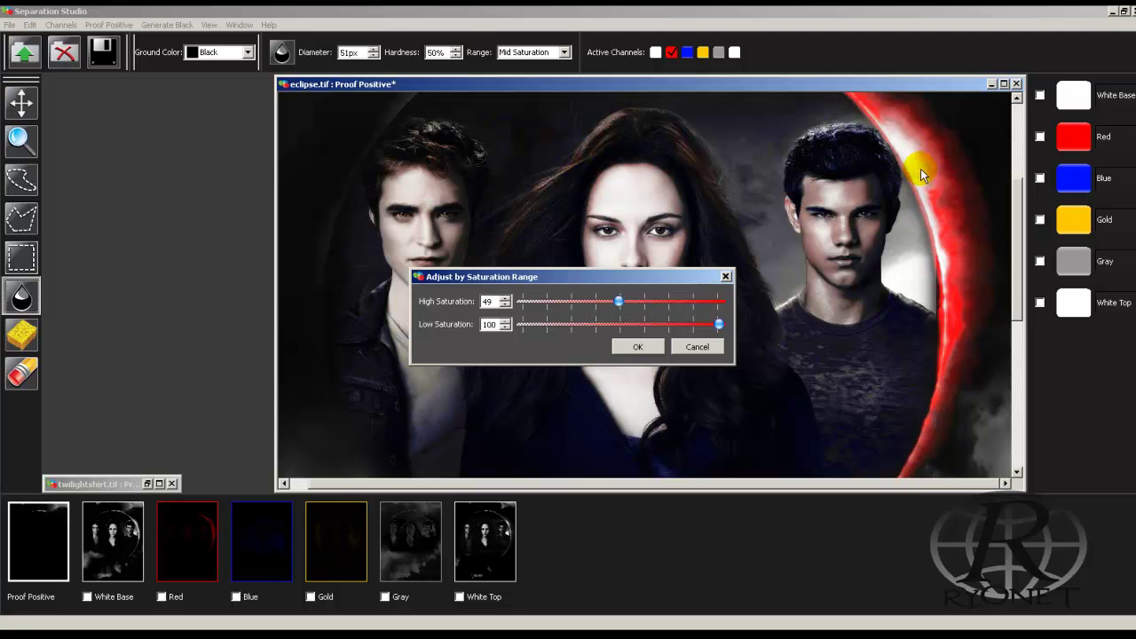
key("Return")
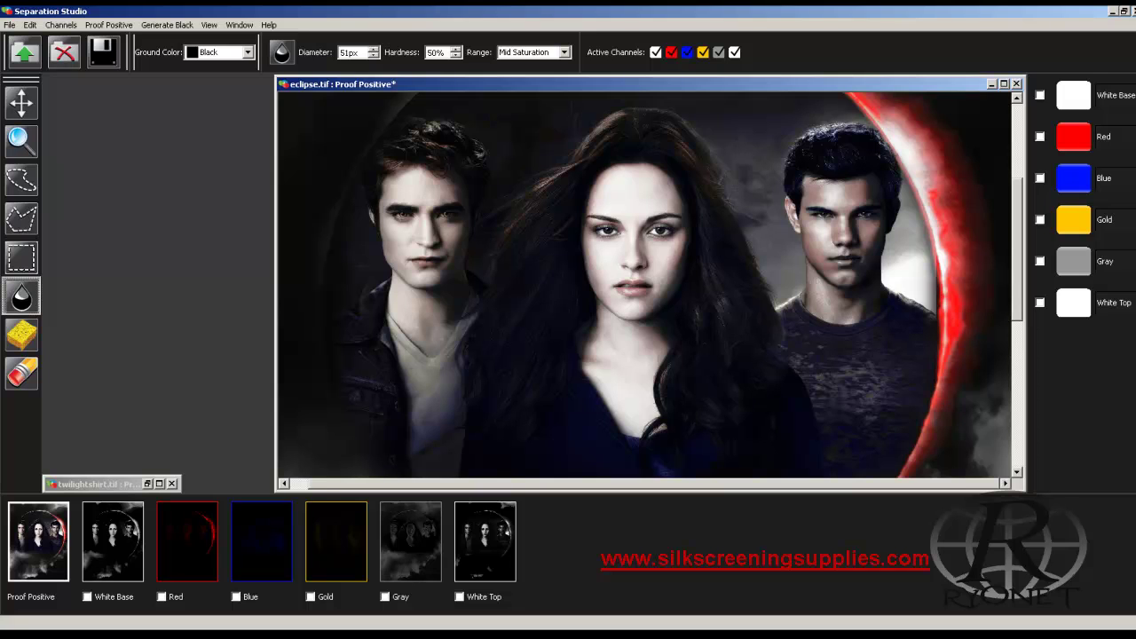
- Examine the adjusted proof close up around the faces of the middle woman and the man beside her
scroll(644, 292, "up", 2)
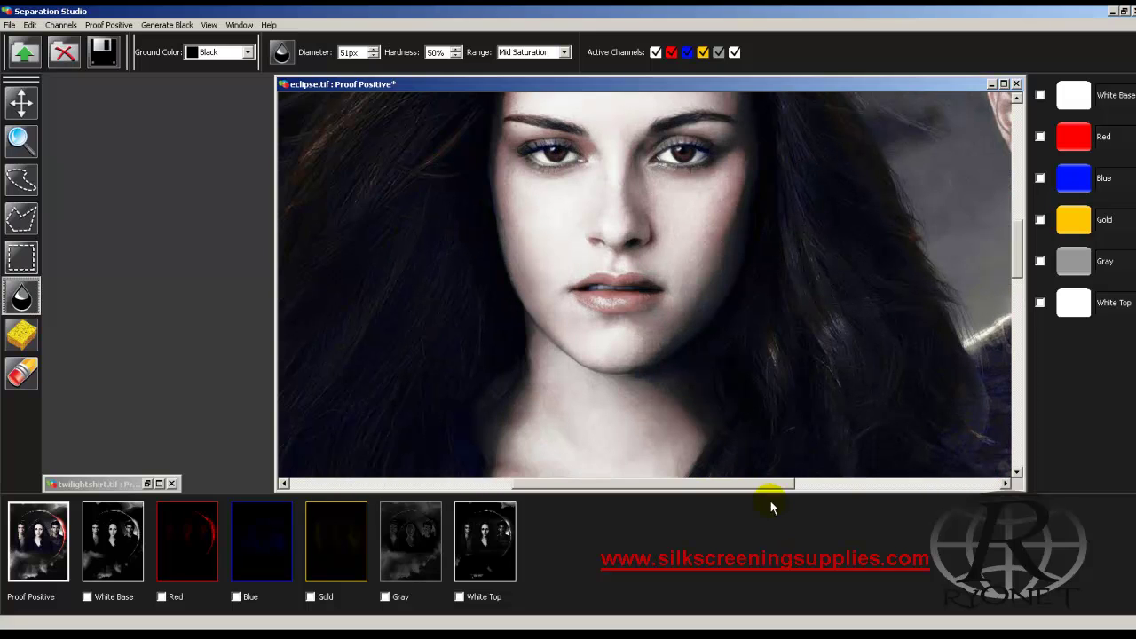
left_click_drag(760, 485, 609, 485)
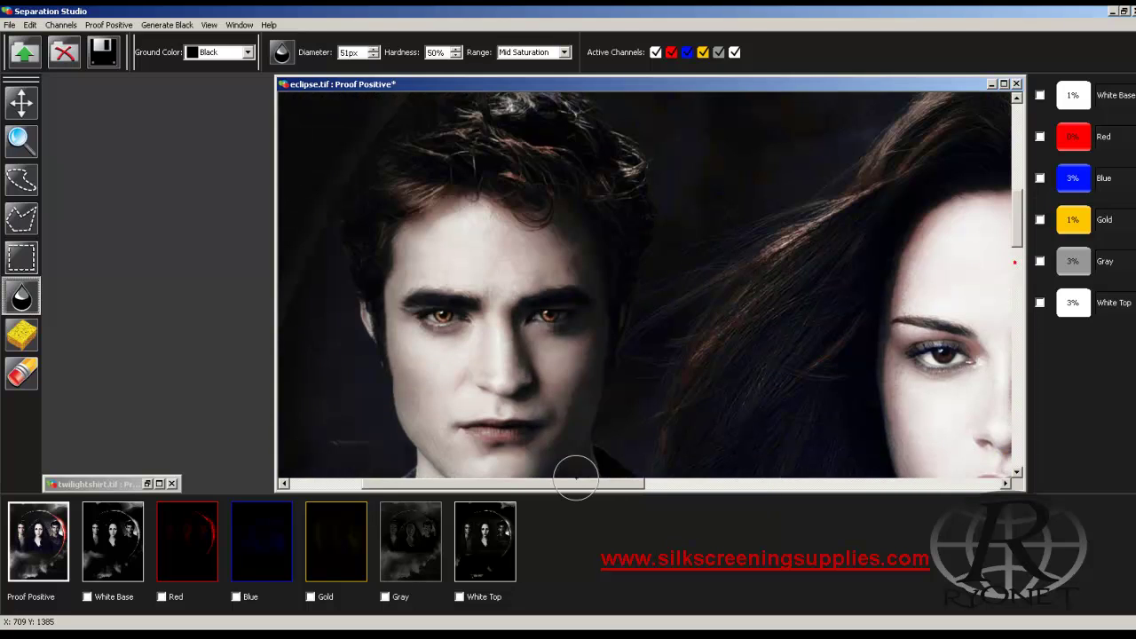
- Limit the Saturate tool's active channels to Red only and set its diameter to 15 px
scroll(576, 479, "up", 2)
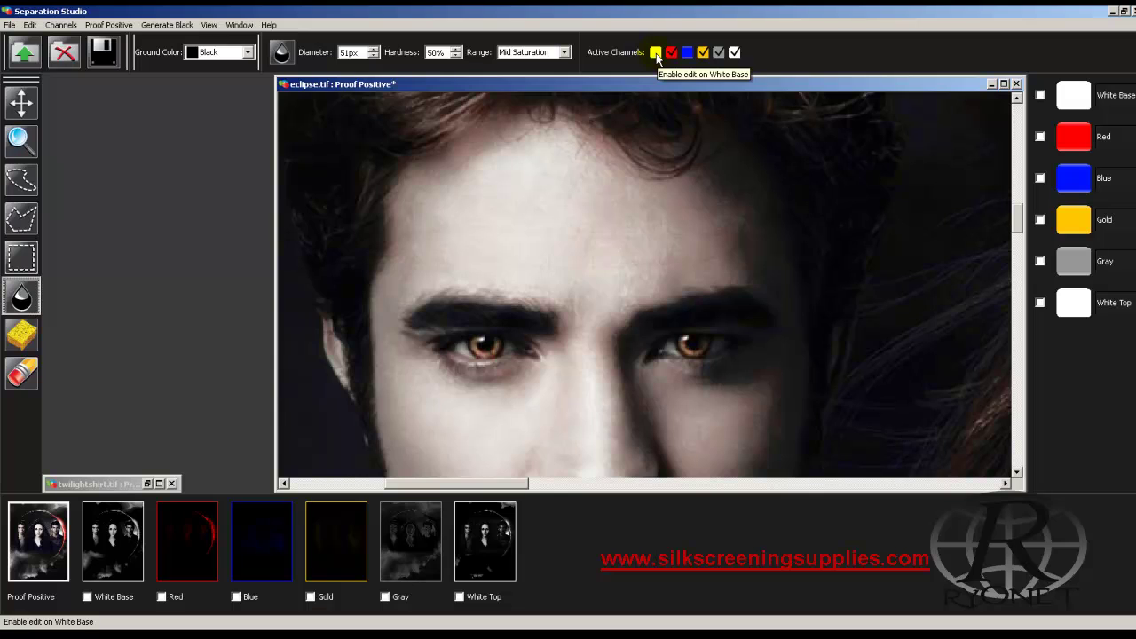
left_click(703, 53)
left_click(719, 52)
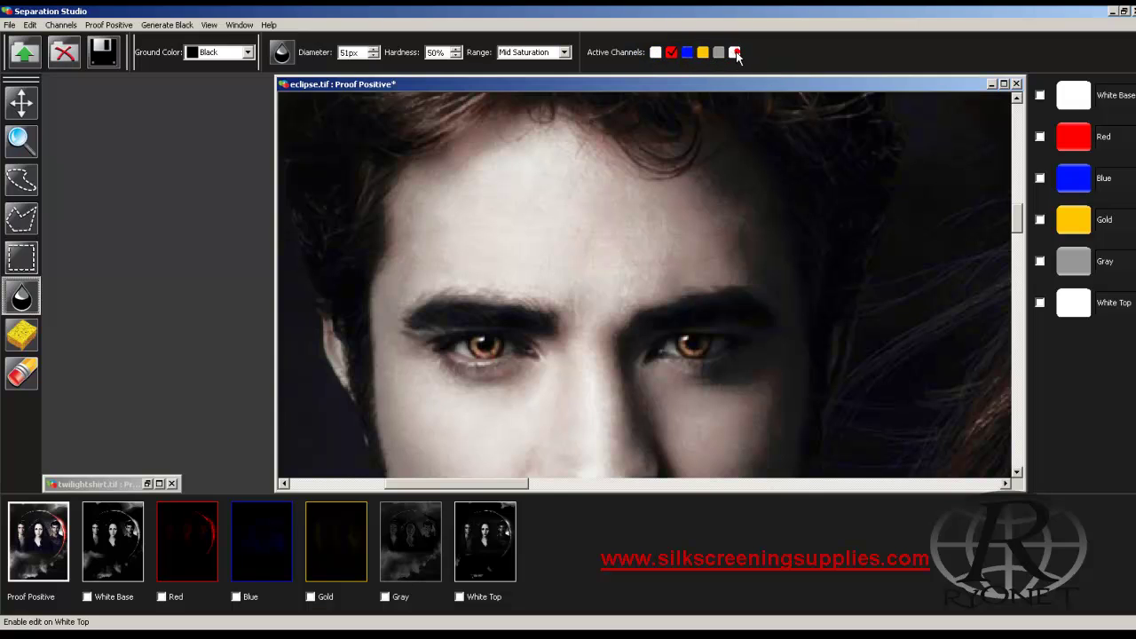
left_click(735, 52)
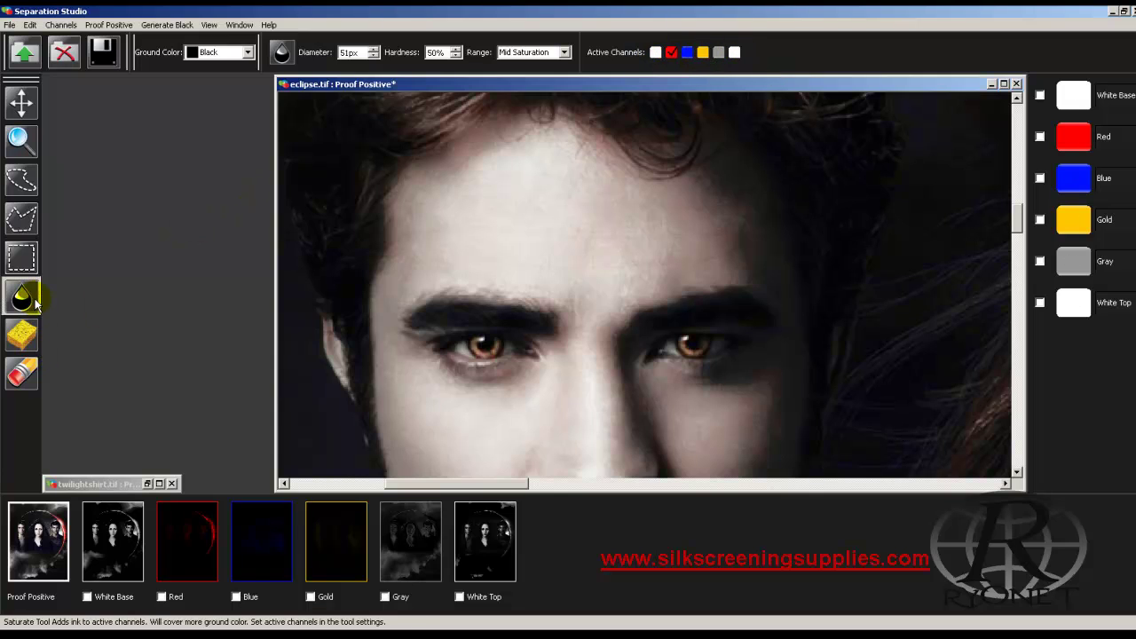
left_click(358, 52)
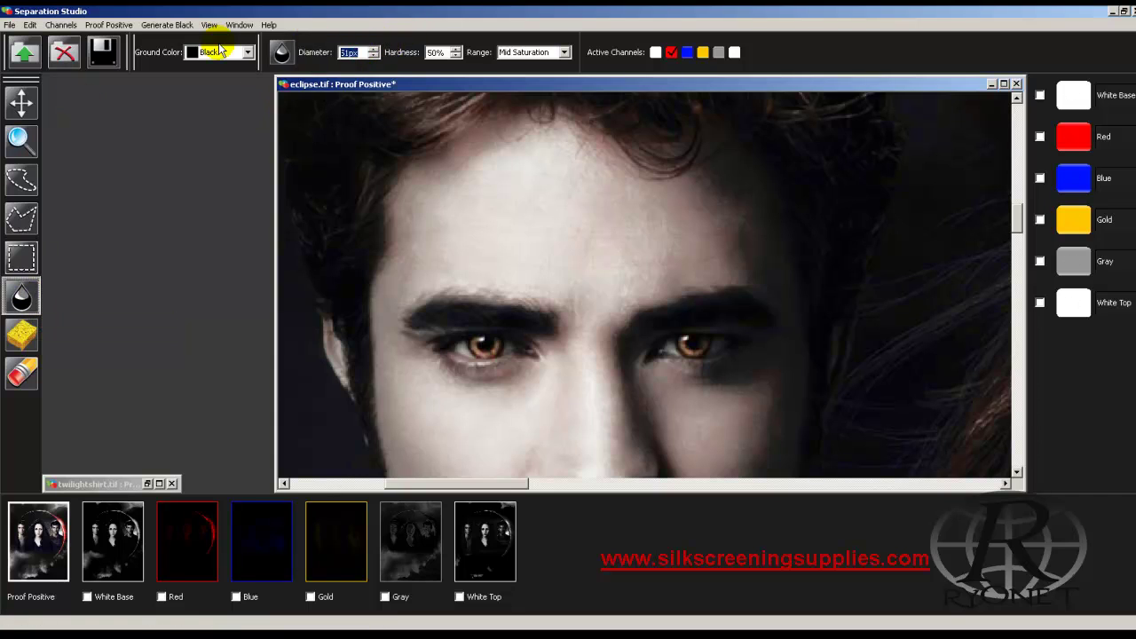
type("15")
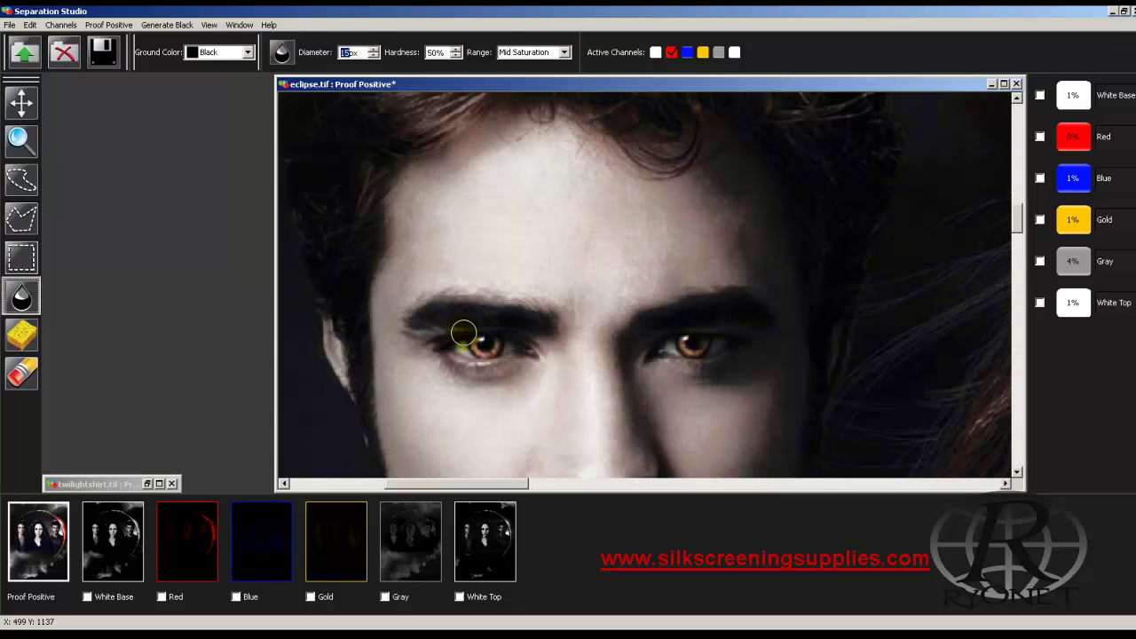
- Saturate the red in both irises of the golden-eyed man, trying the Low Saturation and High Saturation ranges
mouse_move(476, 345)
left_mouse_down()
mouse_move(493, 347)
mouse_move(475, 345)
left_mouse_up()
left_click(563, 52)
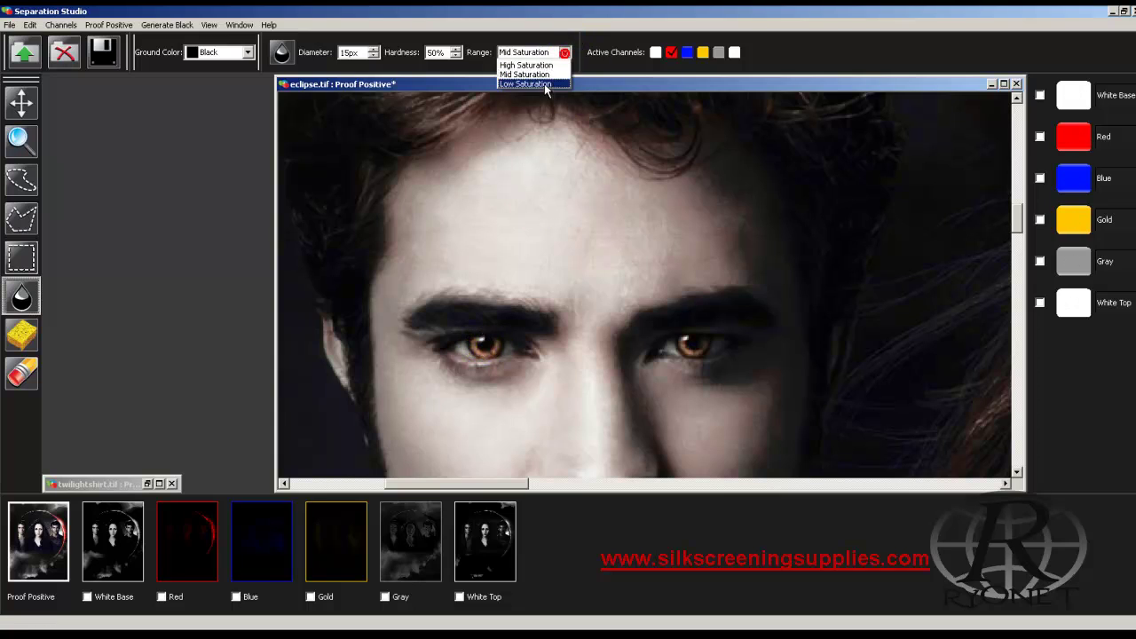
left_click(541, 85)
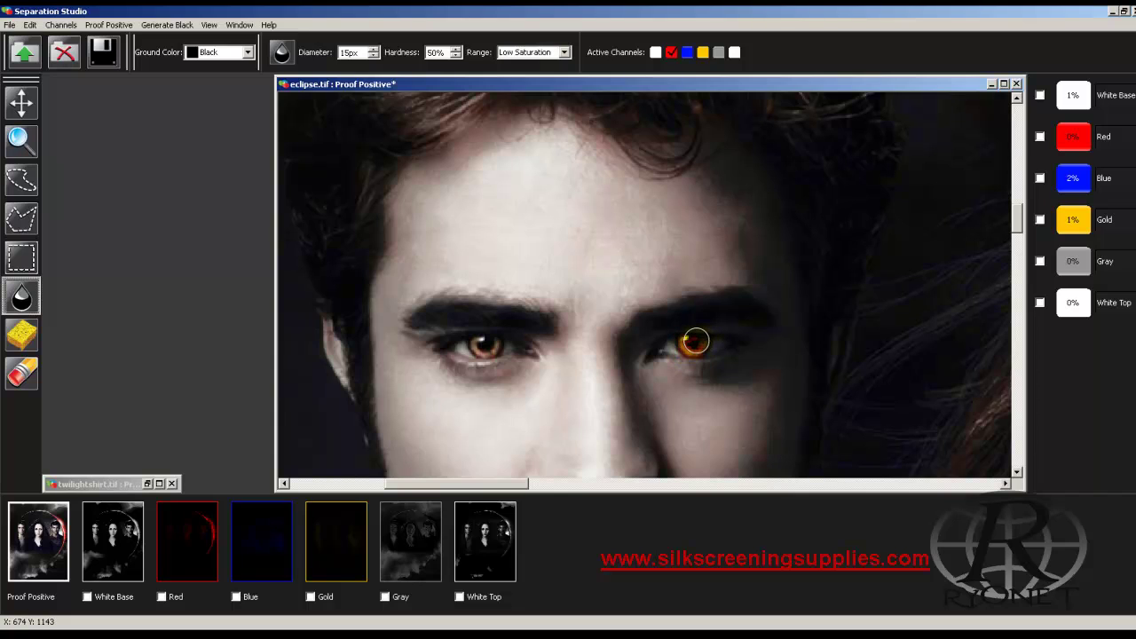
key("Down")
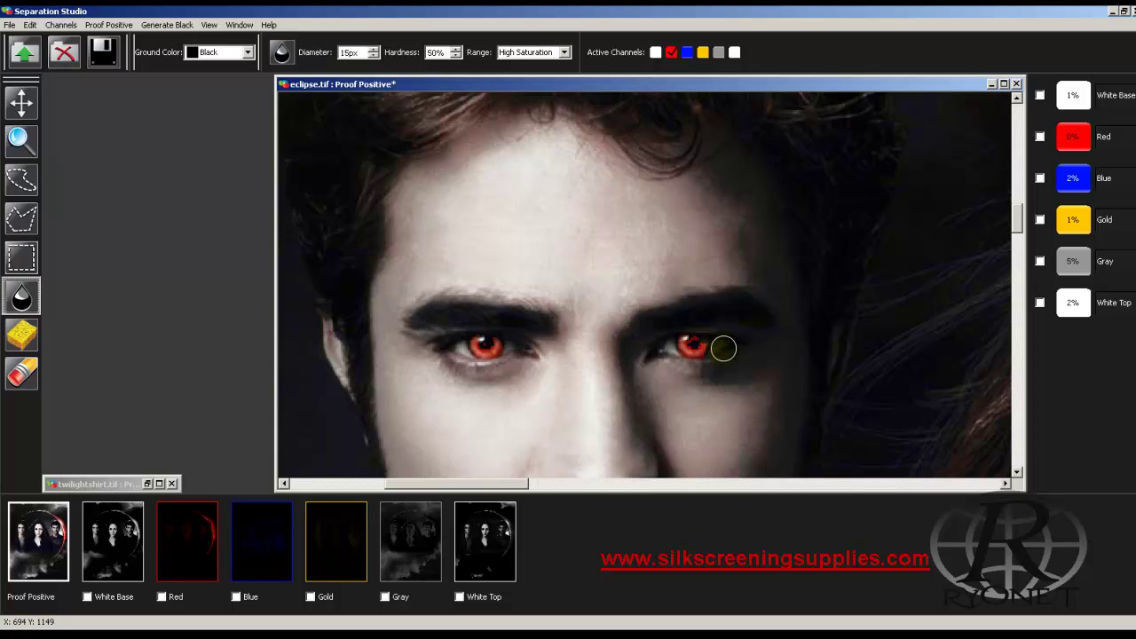
- Set the Sponge tool's diameter to 20 px and sponge the red channel around the man's eye at Low Saturation
left_click(21, 373)
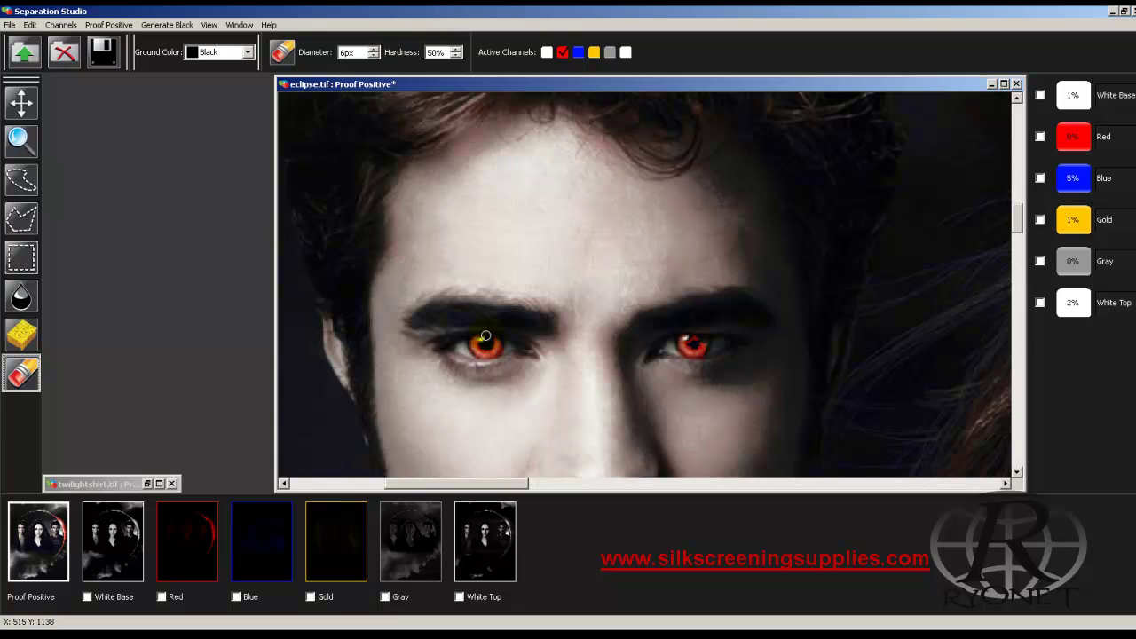
scroll(562, 479, "down", 1)
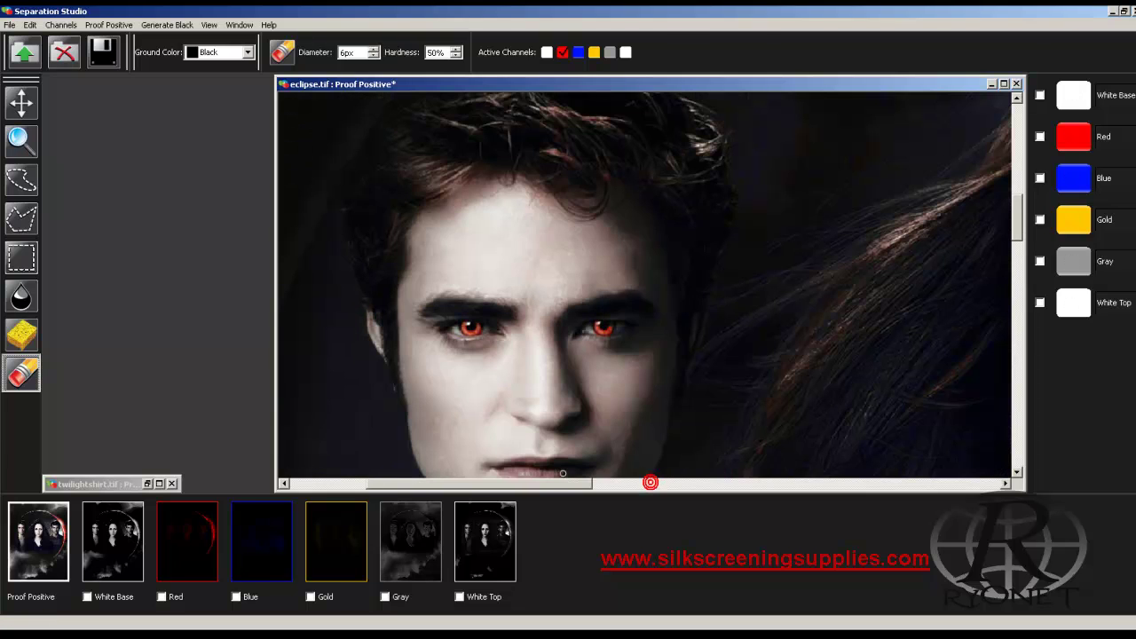
scroll(561, 474, "up", 1)
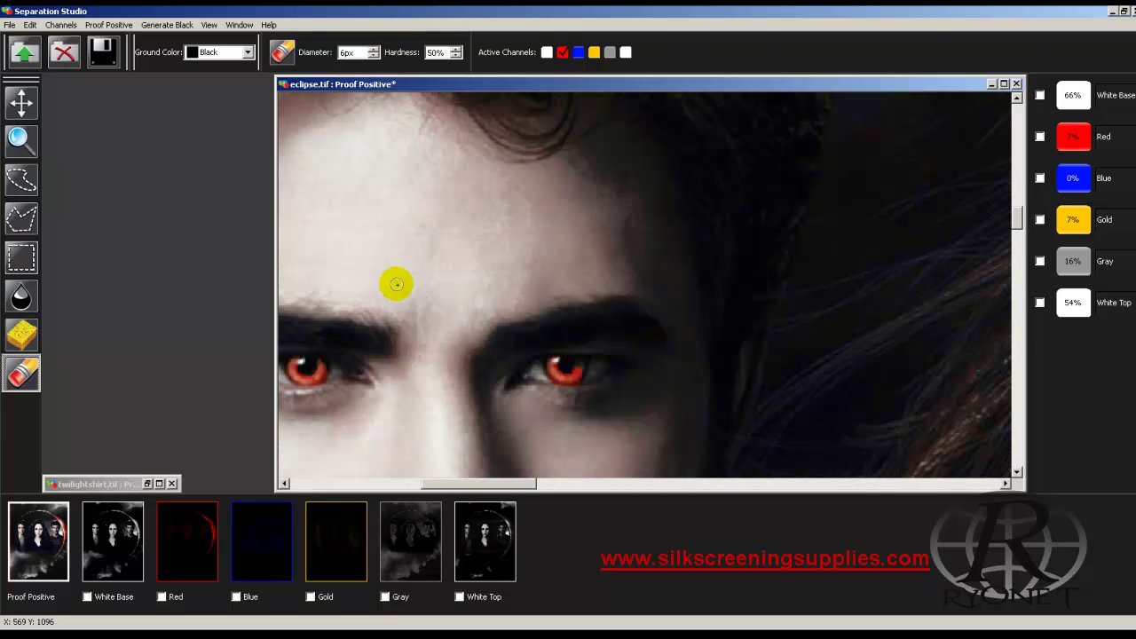
left_click(23, 335)
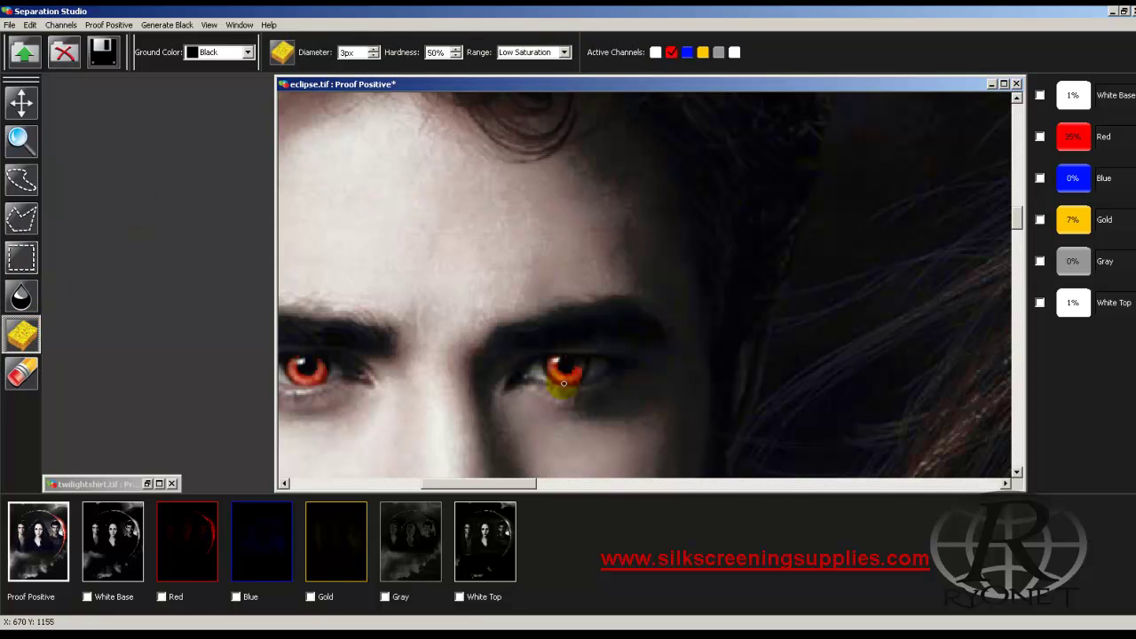
left_click(347, 52)
left_click(376, 52)
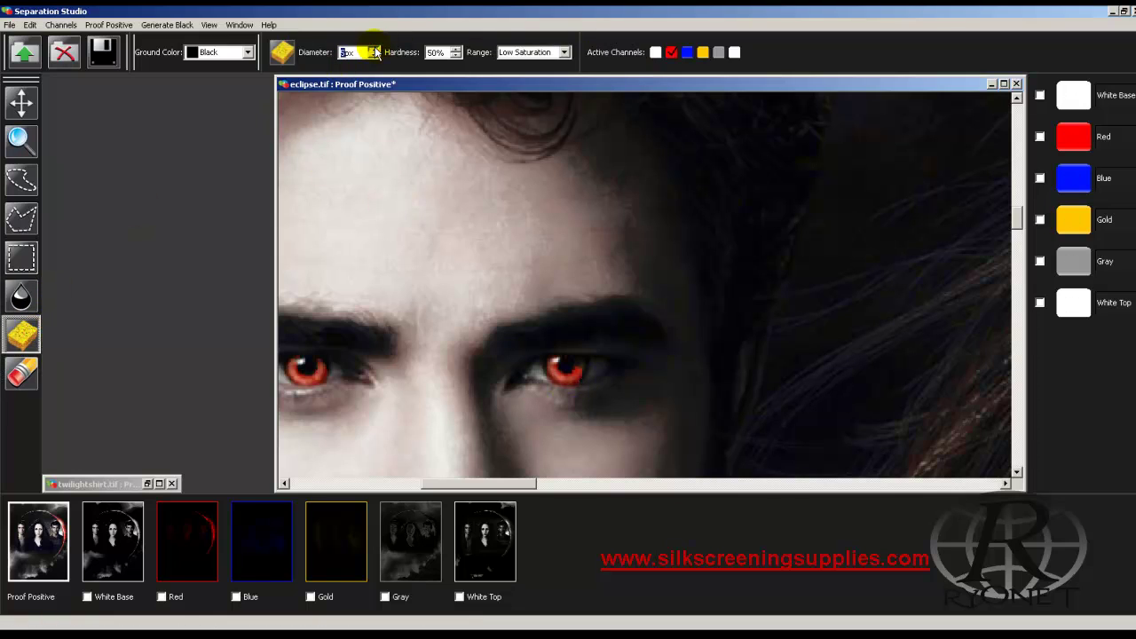
left_click(376, 50)
left_click(377, 49)
left_click_drag(578, 367, 590, 384)
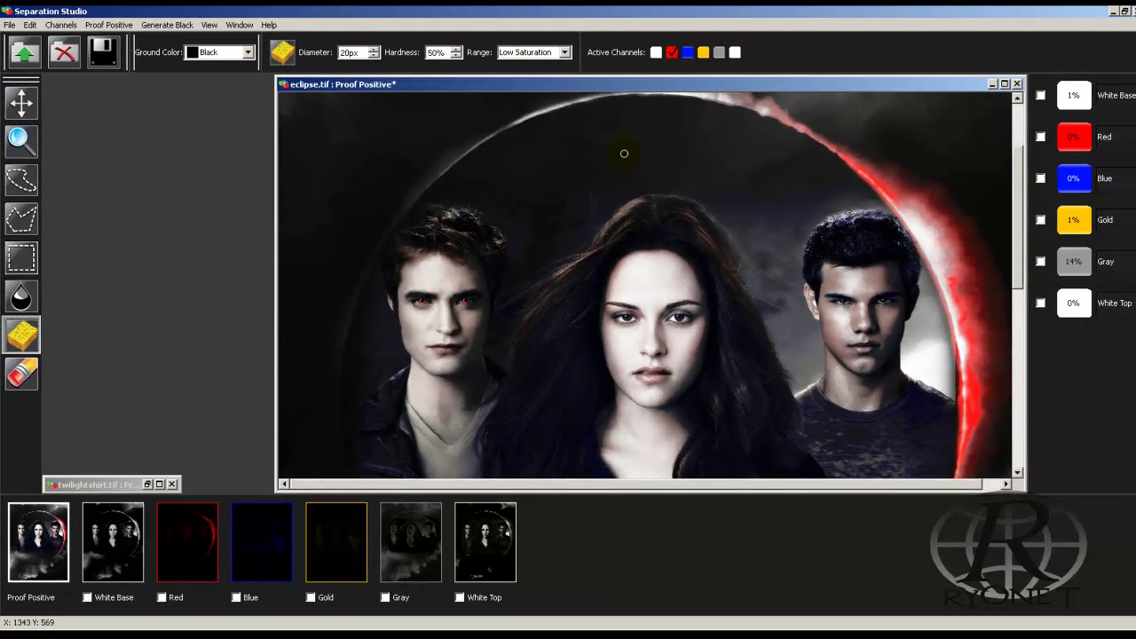
- Try a custom cyan ink (R 0, G 251, B 250) for the Blue channel and check it on the whole proof
left_click(1071, 188)
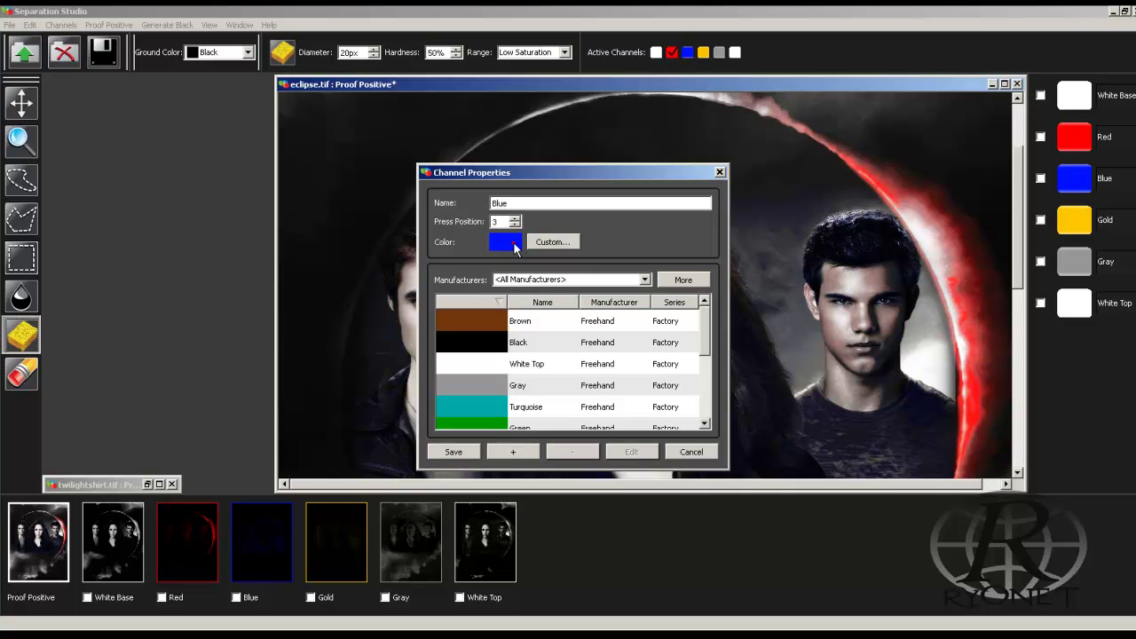
left_click(552, 242)
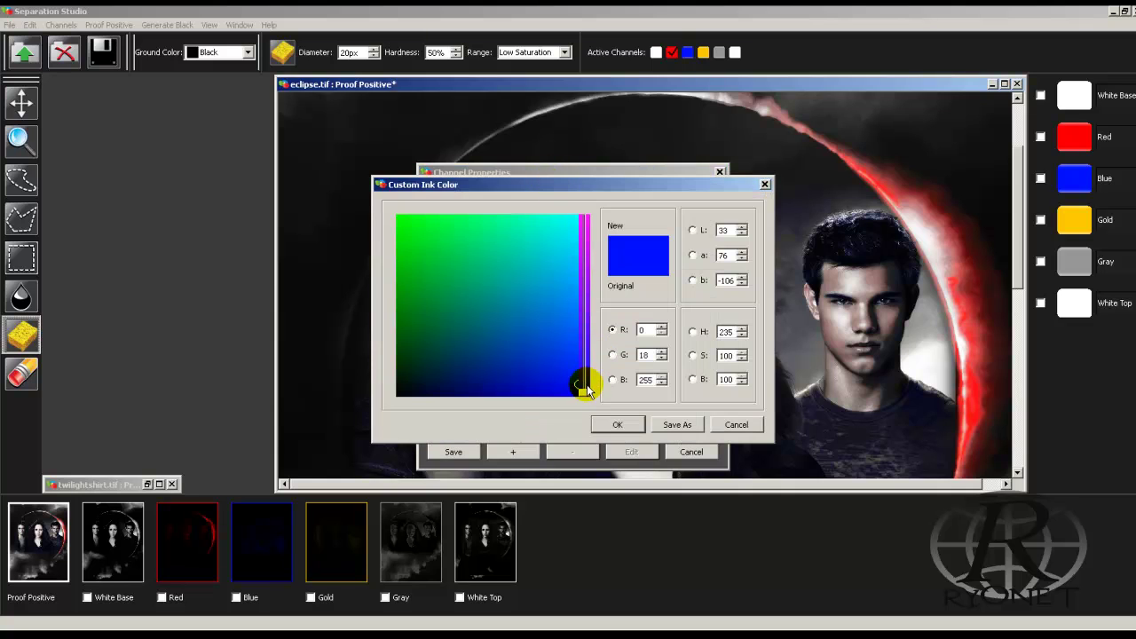
left_click(575, 222)
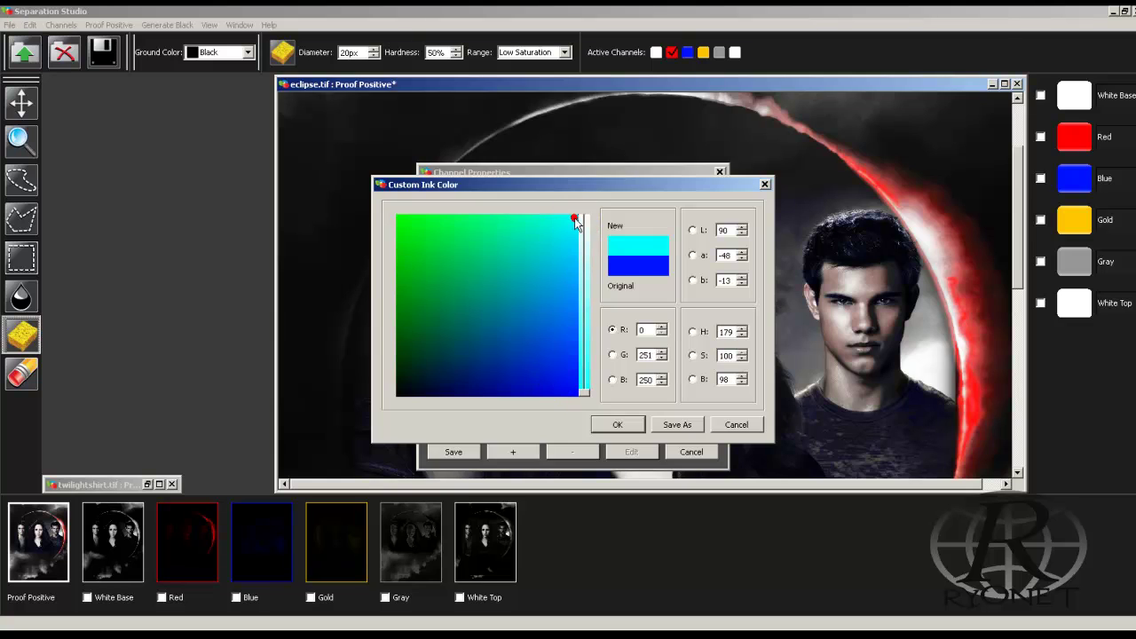
left_click(618, 423)
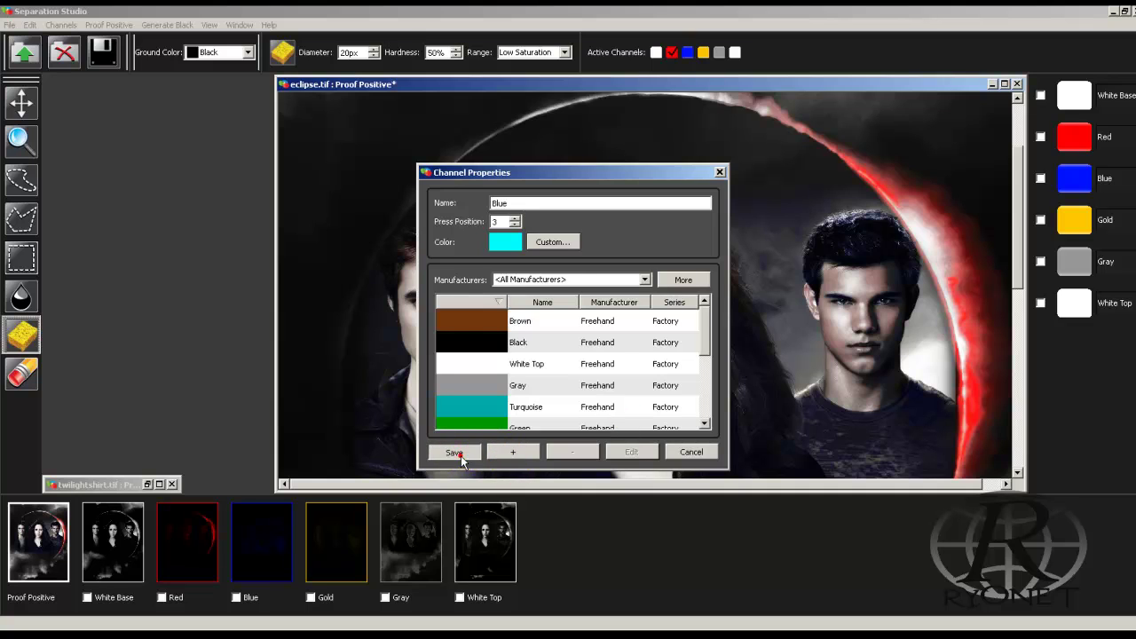
left_click(453, 452)
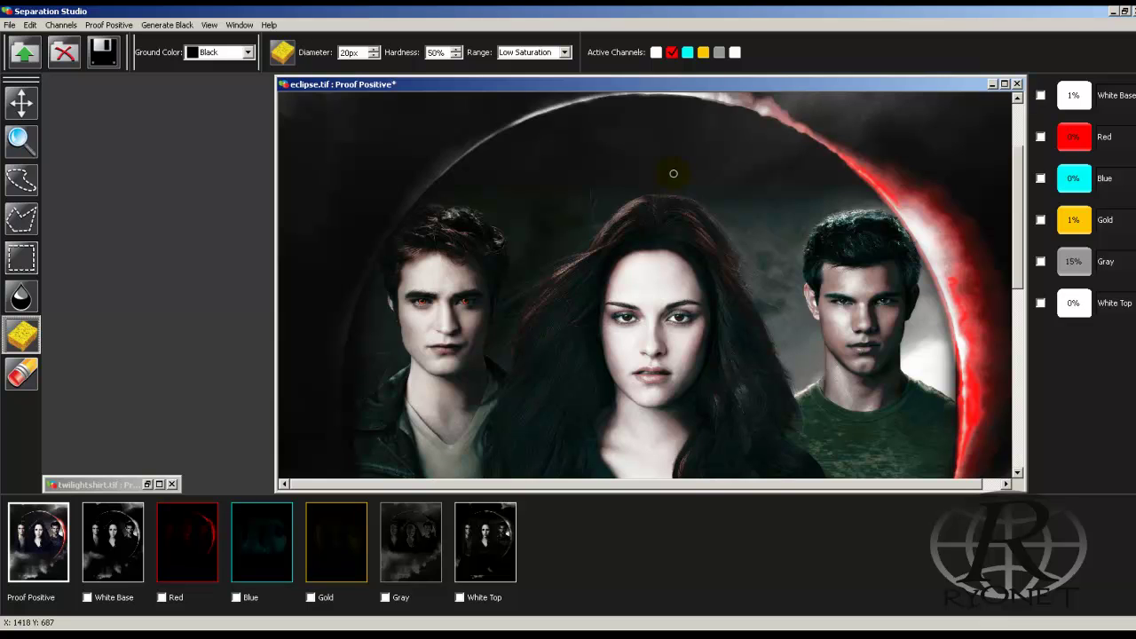
scroll(674, 173, "down", 1)
scroll(673, 174, "down", 1)
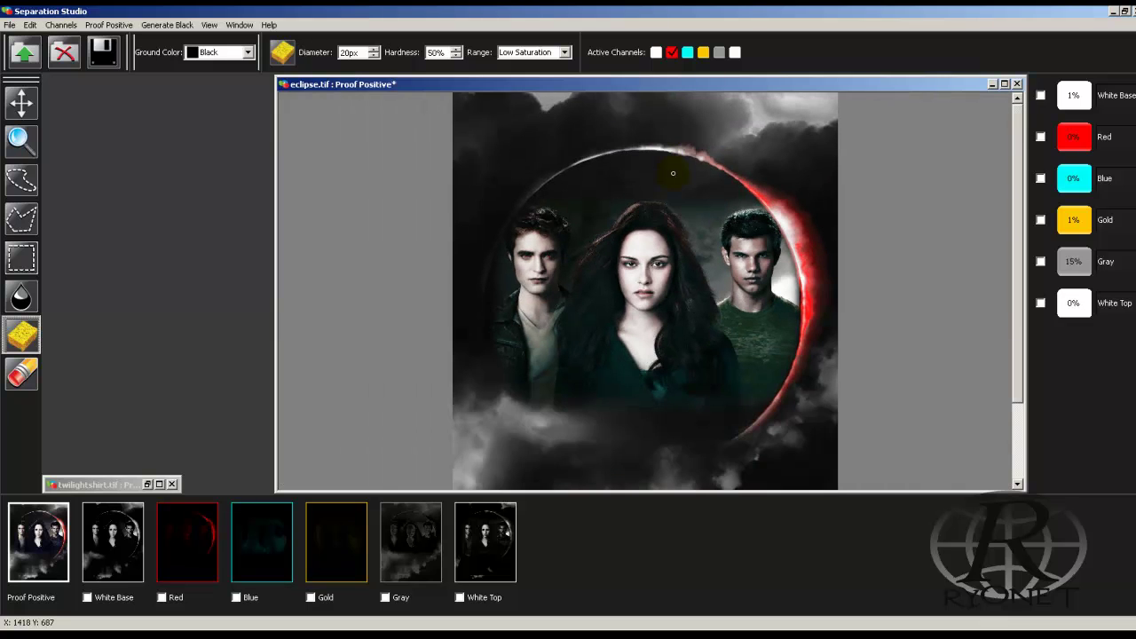
scroll(674, 173, "up", 1)
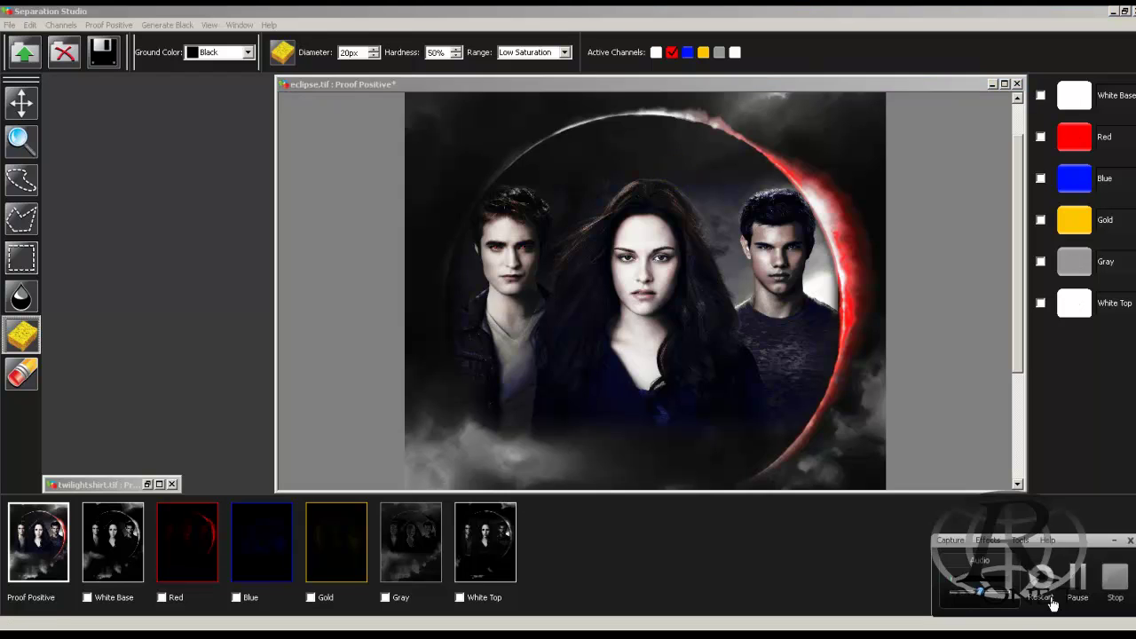
- Close the minimized twilightshirt.tif proof and lasso the red glow along the eclipse ring
left_click(171, 484)
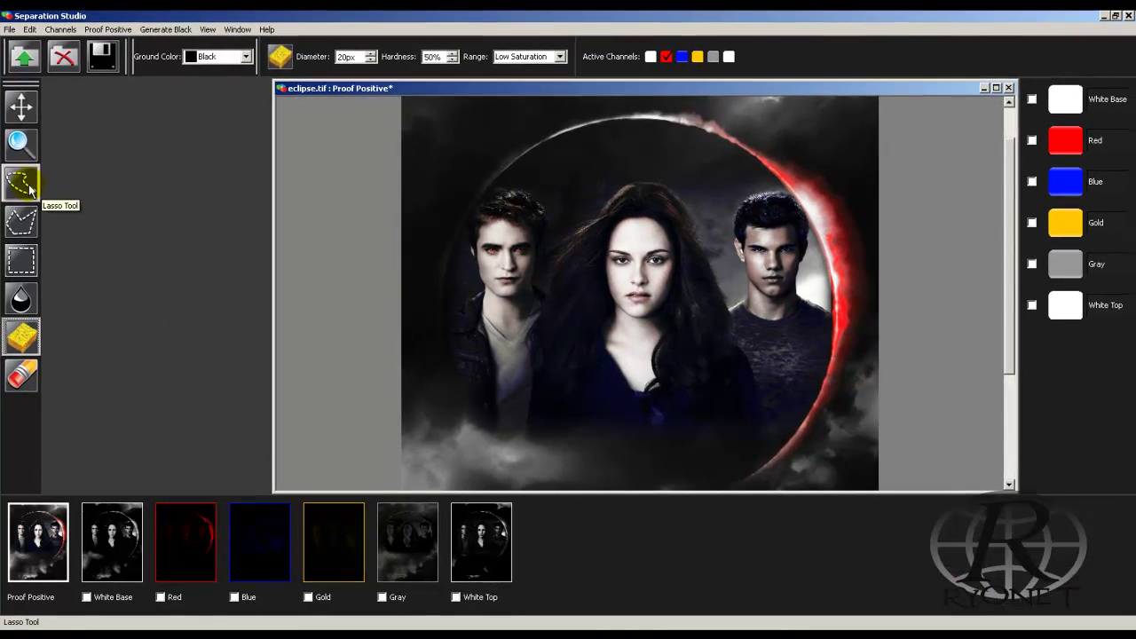
left_click(30, 187)
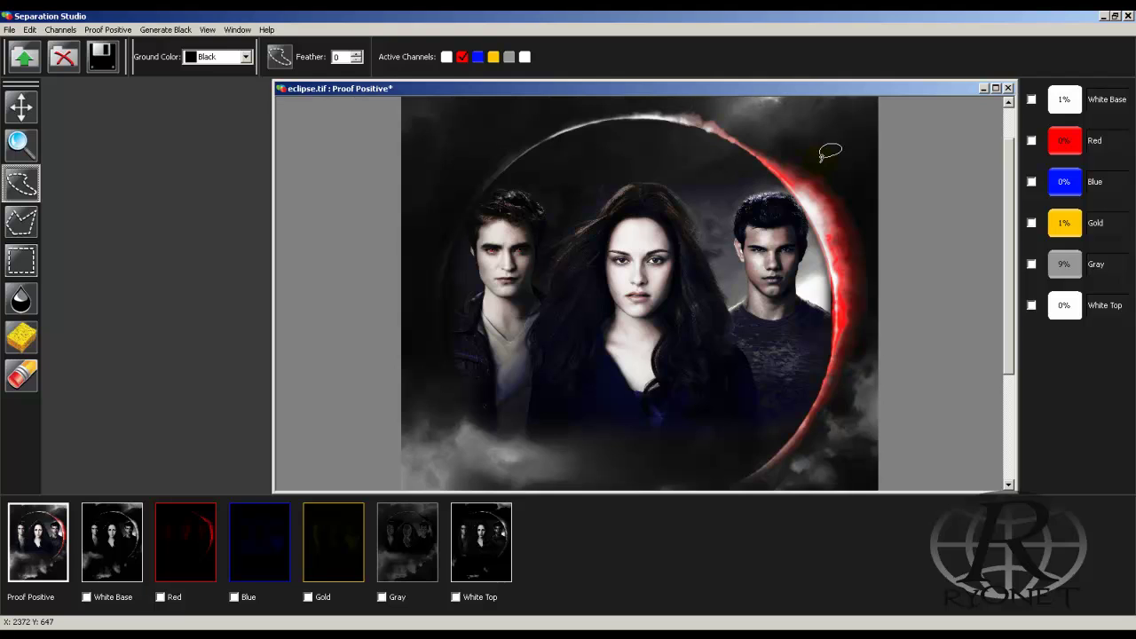
mouse_move(821, 159)
left_mouse_down()
mouse_move(688, 100)
mouse_move(676, 110)
mouse_move(782, 188)
mouse_move(811, 225)
mouse_move(828, 276)
mouse_move(819, 384)
mouse_move(759, 479)
mouse_move(817, 459)
mouse_move(870, 398)
mouse_move(883, 298)
mouse_move(883, 251)
mouse_move(852, 182)
mouse_move(788, 144)
left_mouse_up()
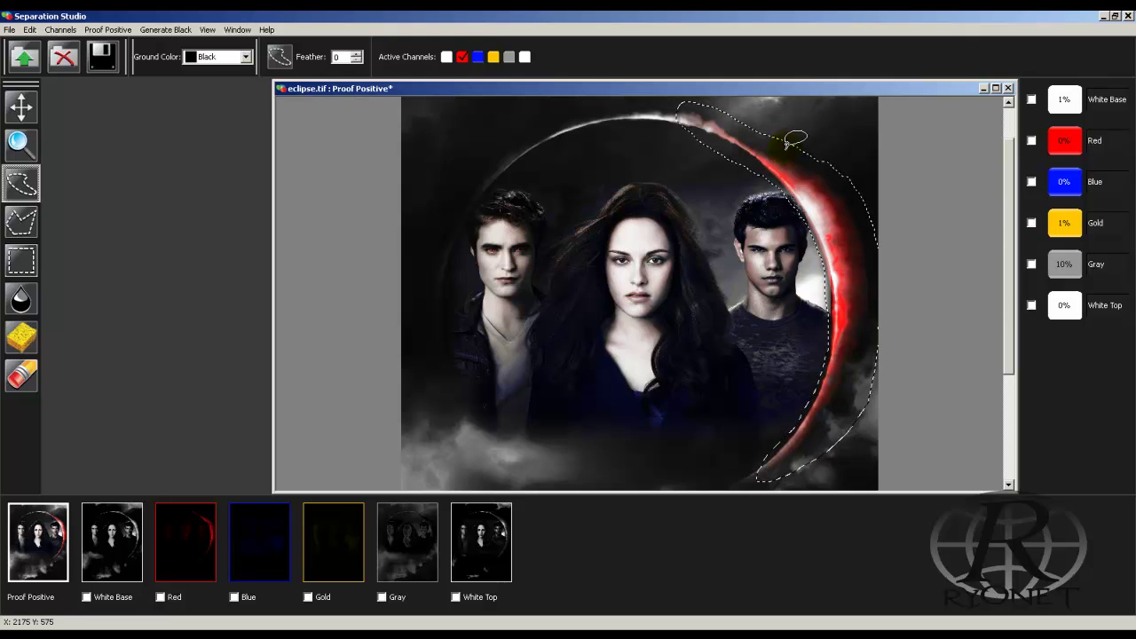
- Set the Red channel's High Saturation to 40 within the lassoed eclipse glow using the saturation range adjustment
right_click(189, 536)
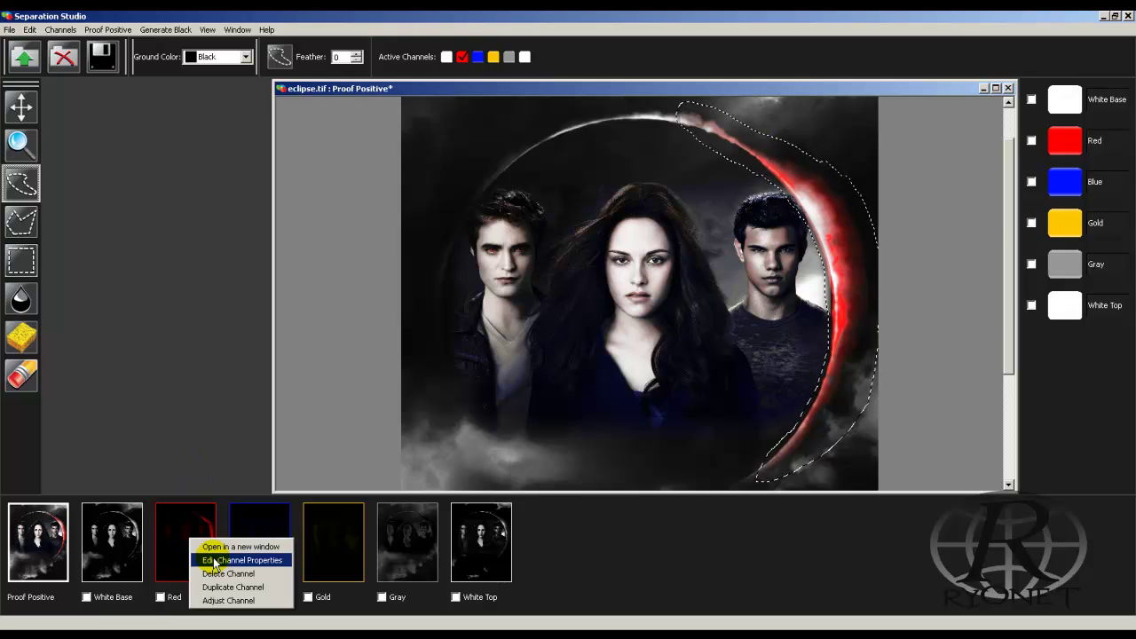
left_click(223, 600)
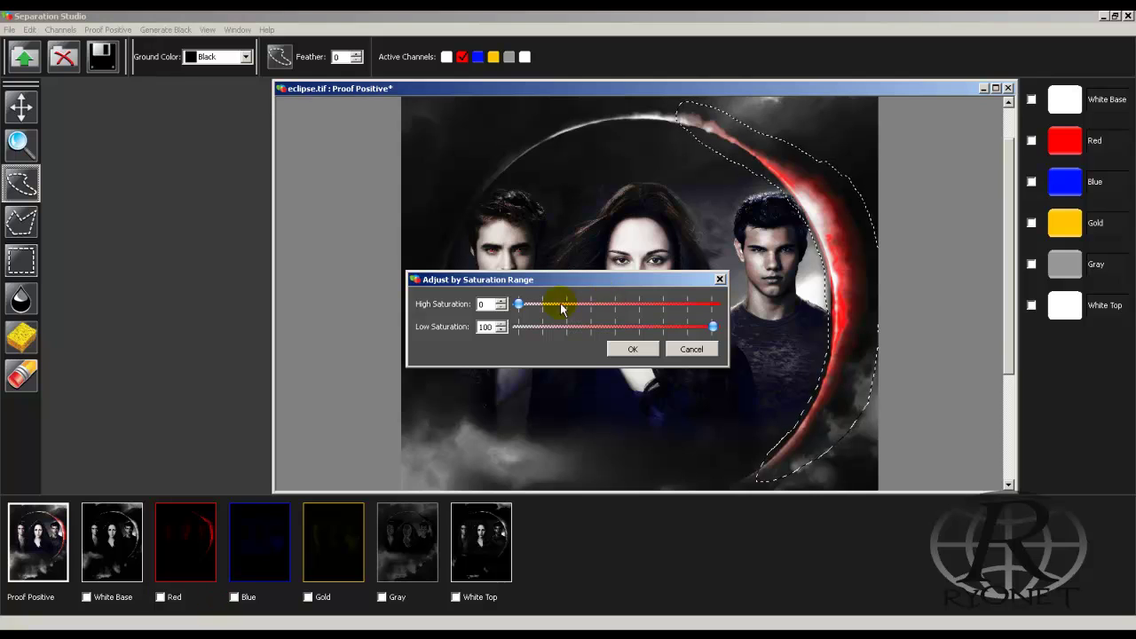
left_click_drag(519, 305, 603, 304)
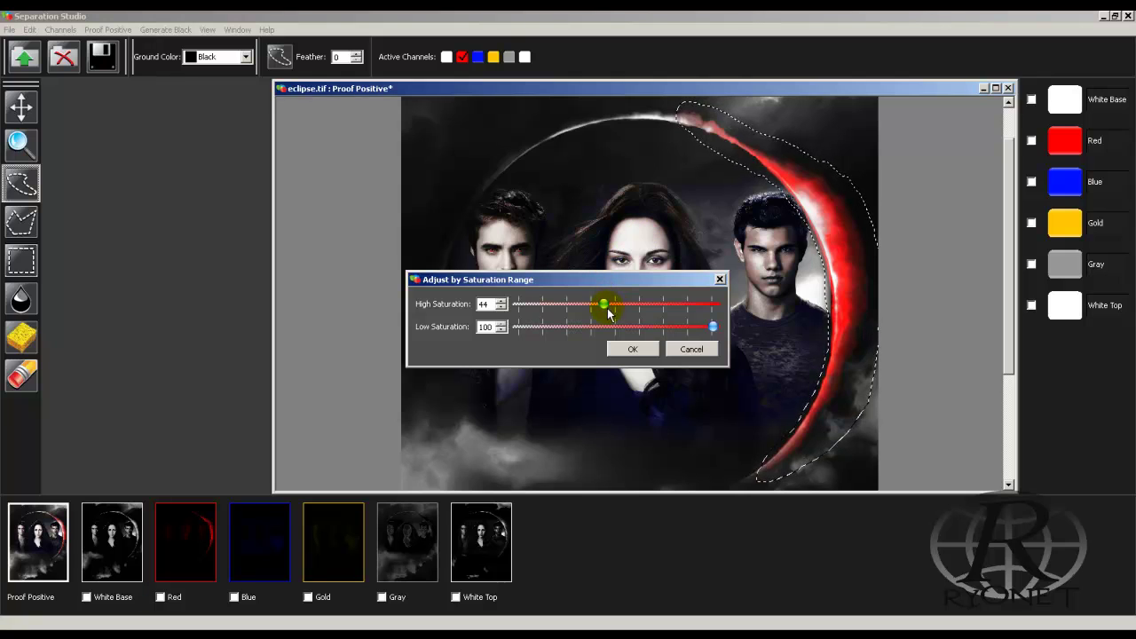
left_click_drag(608, 312, 595, 308)
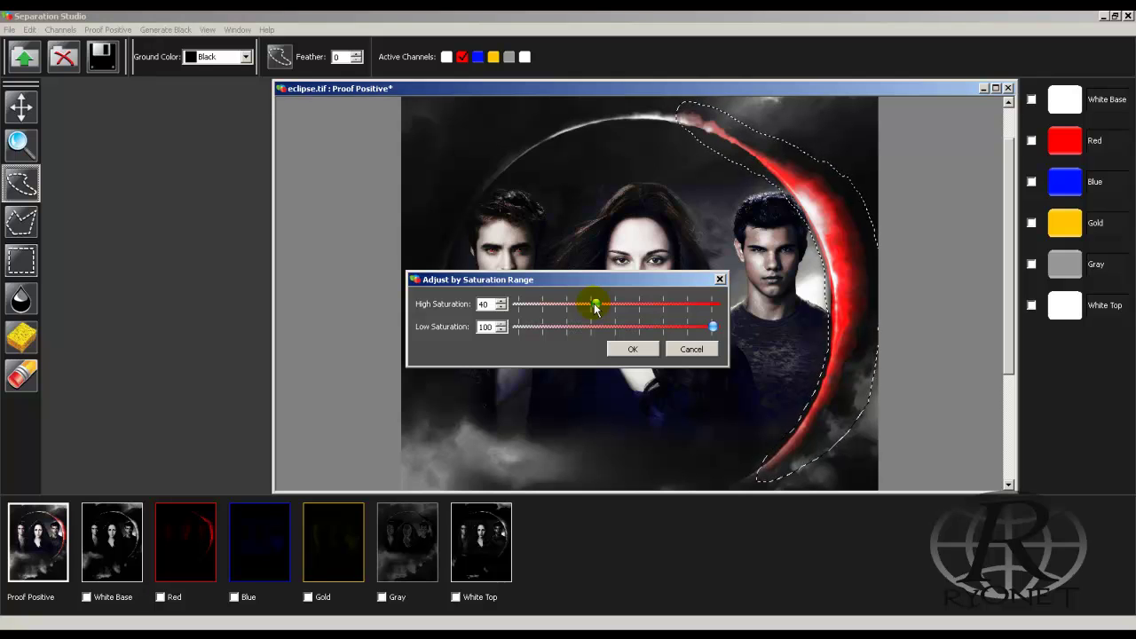
left_click(628, 350)
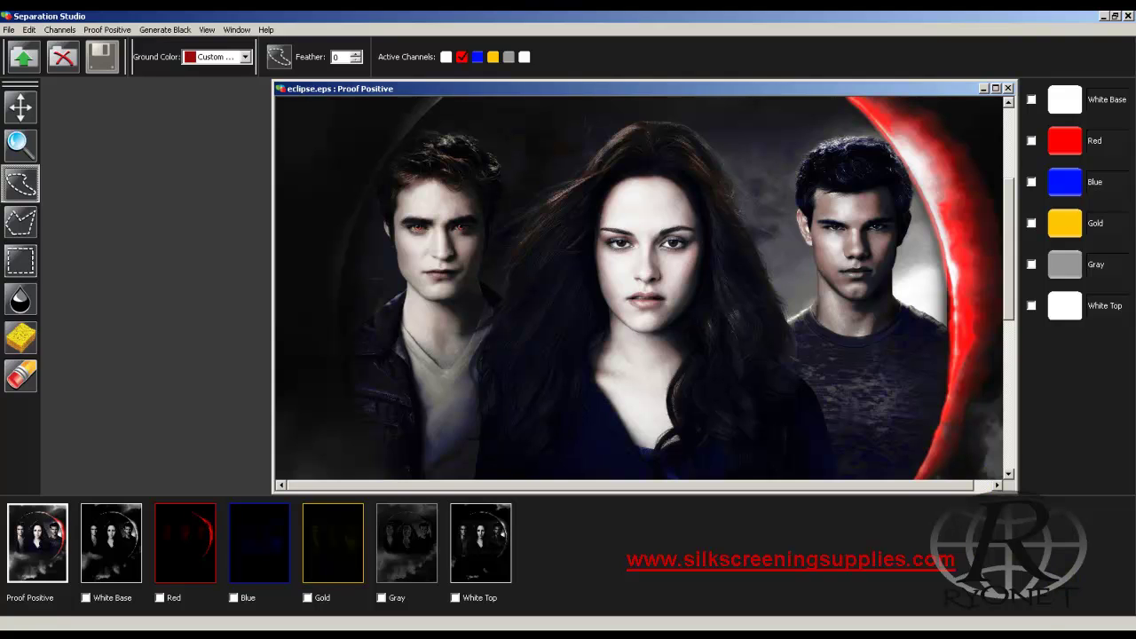
- Switch to Photoshop to view the original eclipse.tif, return to Separation Studio and call up Save As for the separation
key("alt+Tab")
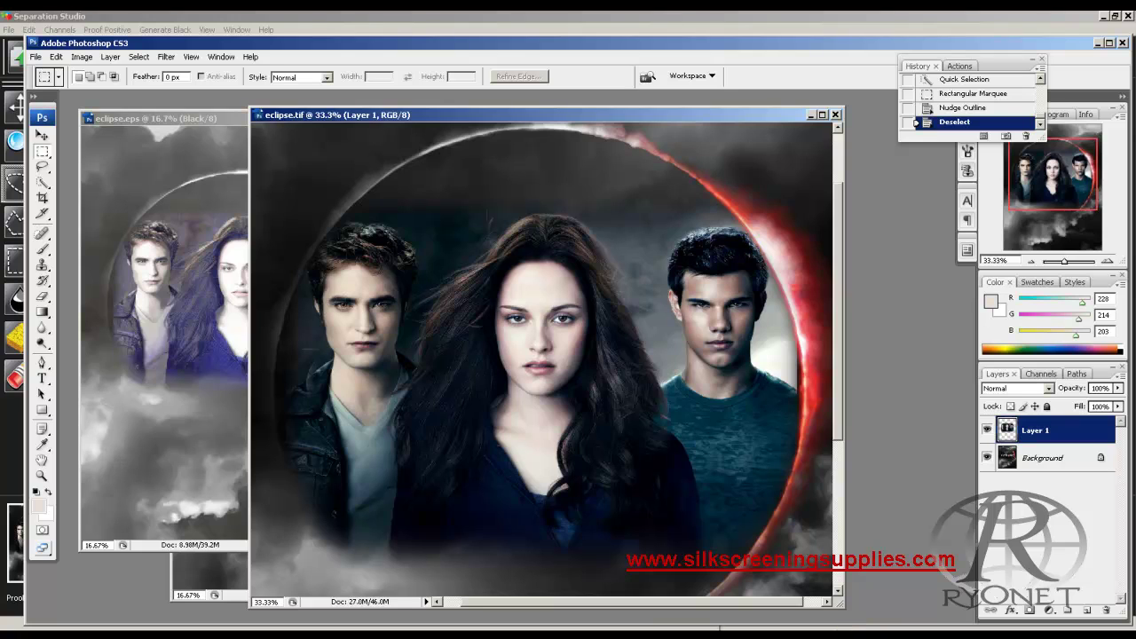
key("alt+Tab")
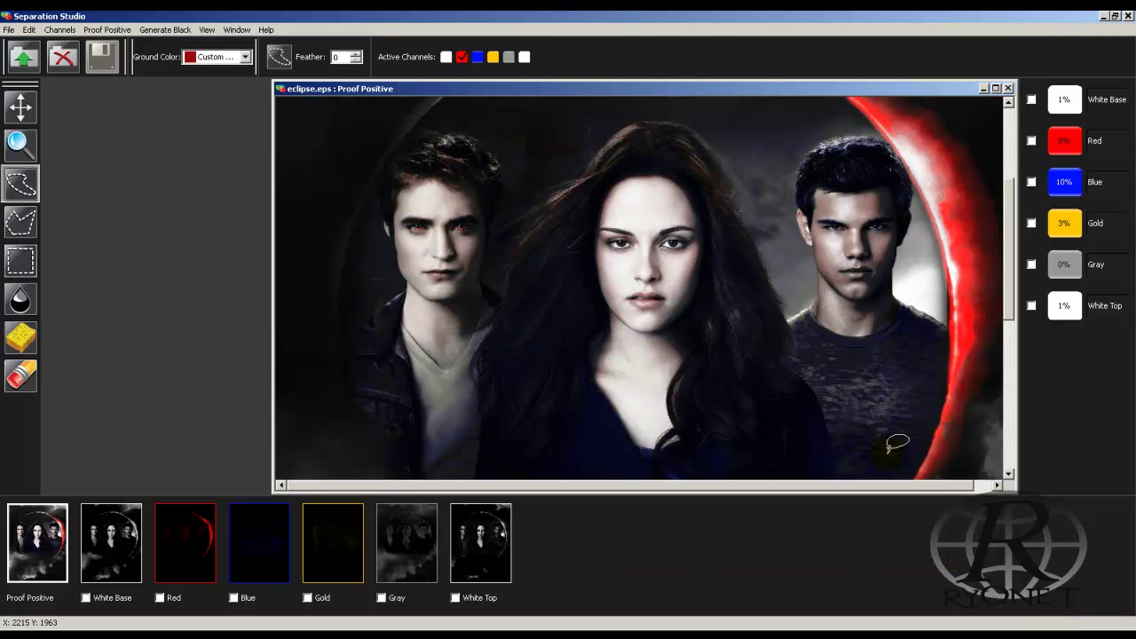
left_click(9, 29)
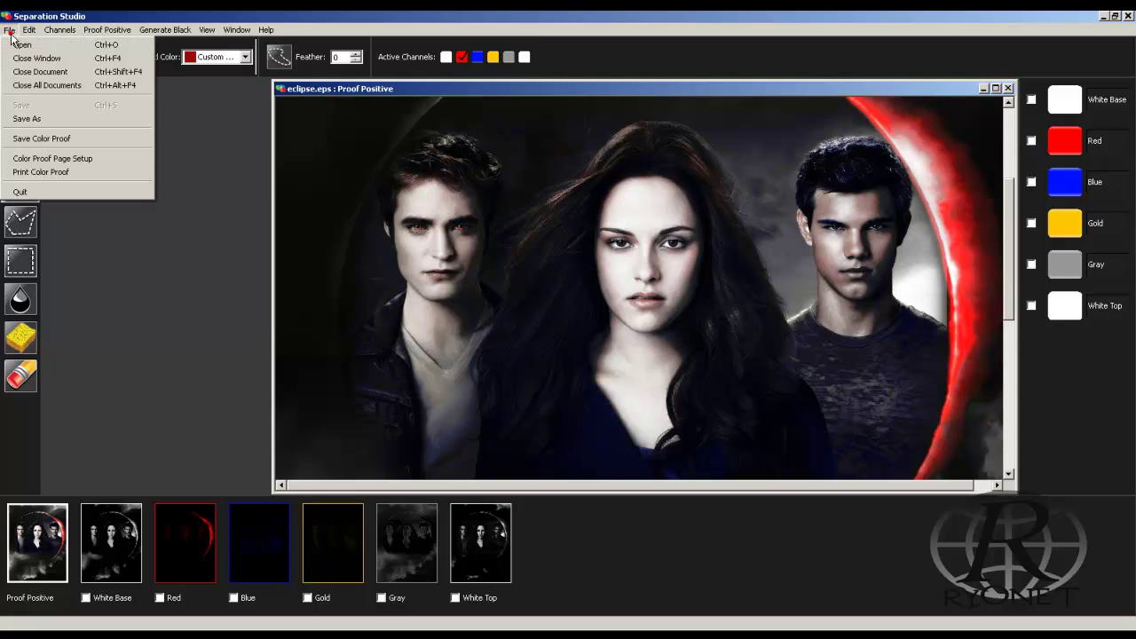
left_click(28, 118)
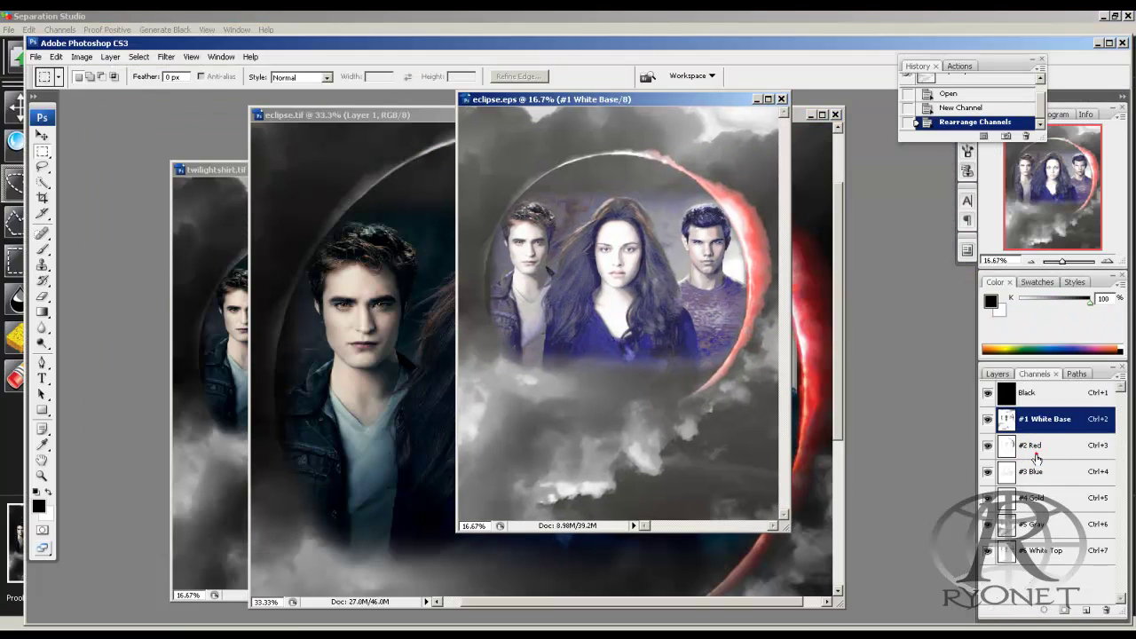
- Check the White Base, Red and Blue channels of eclipse.eps by hiding the Black, Red and Blue inks and showing them again
left_click(1035, 449)
left_click(1037, 422)
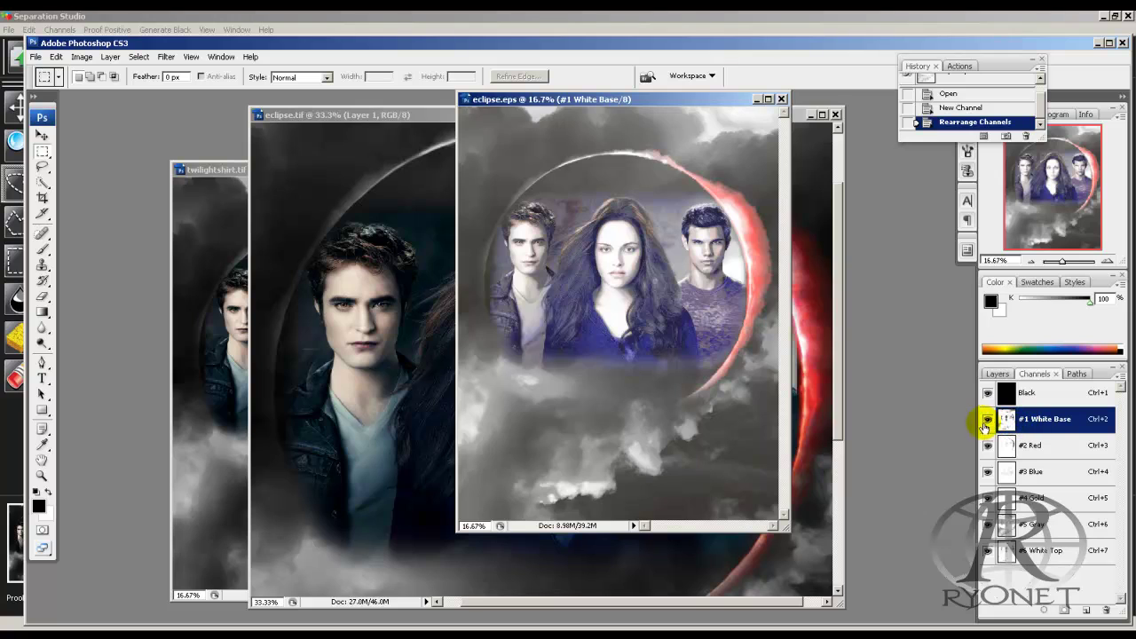
left_click(994, 445)
left_click(988, 472)
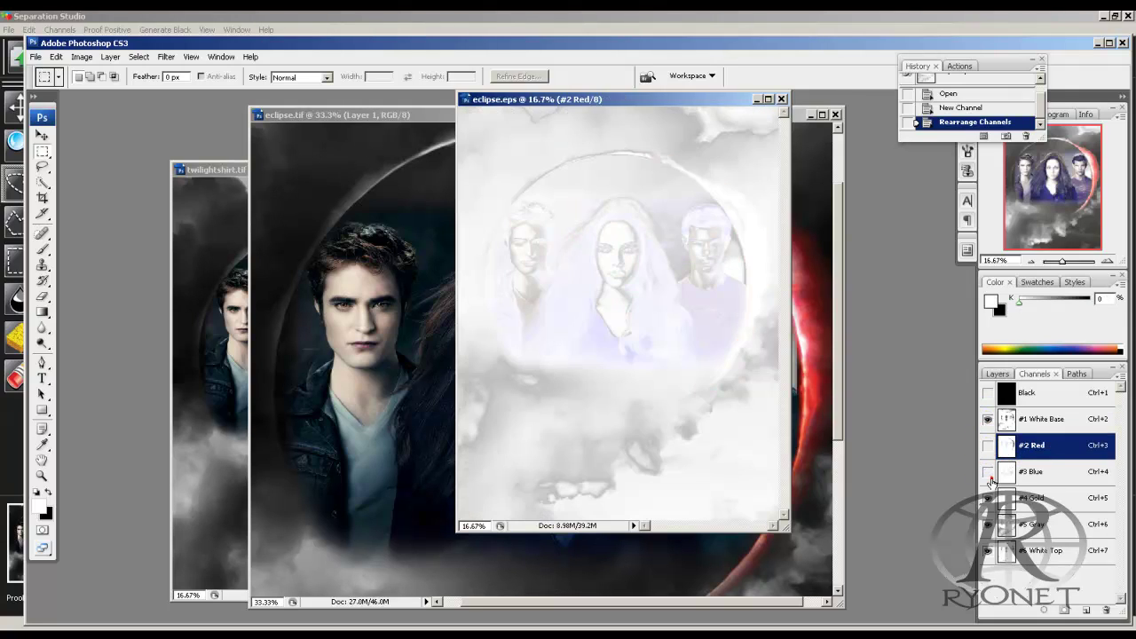
left_click(988, 472)
left_click(987, 445)
left_click(988, 392)
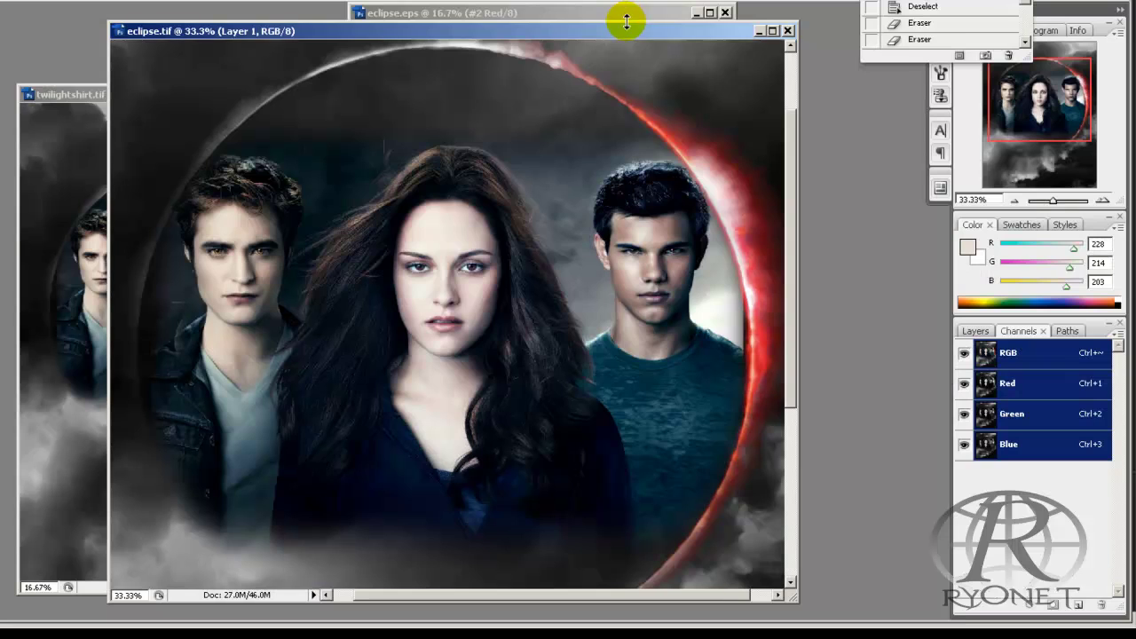
- Return to eclipse.eps and hide the Black, White Base, Red, Blue, Gold and Gray channels to view only #6 White Top
left_click(614, 18)
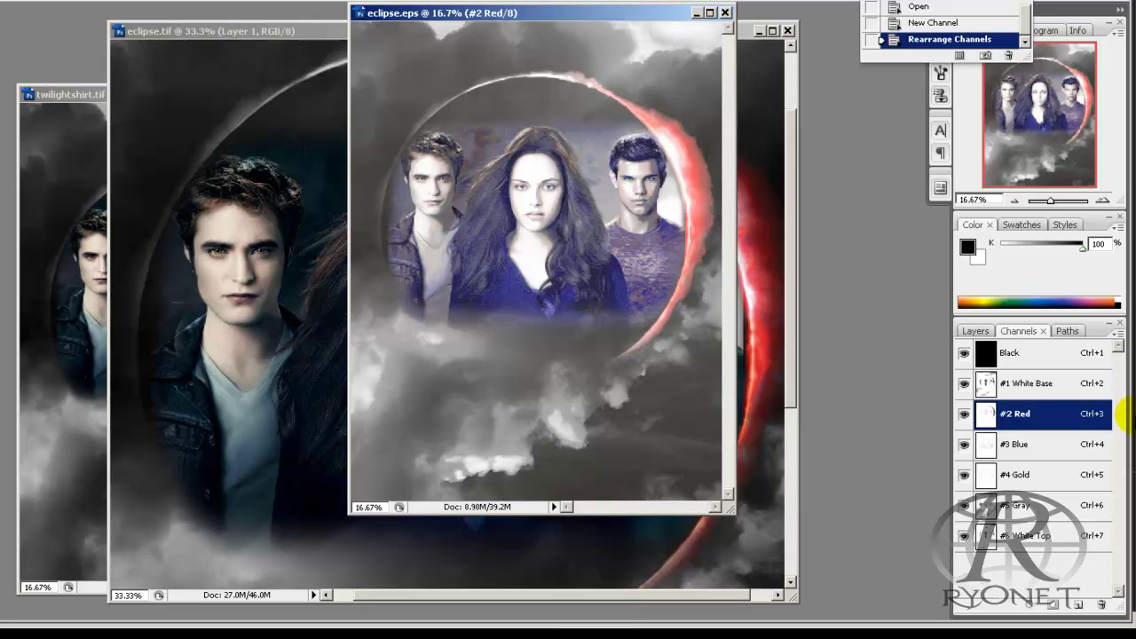
left_click(965, 355)
left_click(965, 382)
left_click(965, 414)
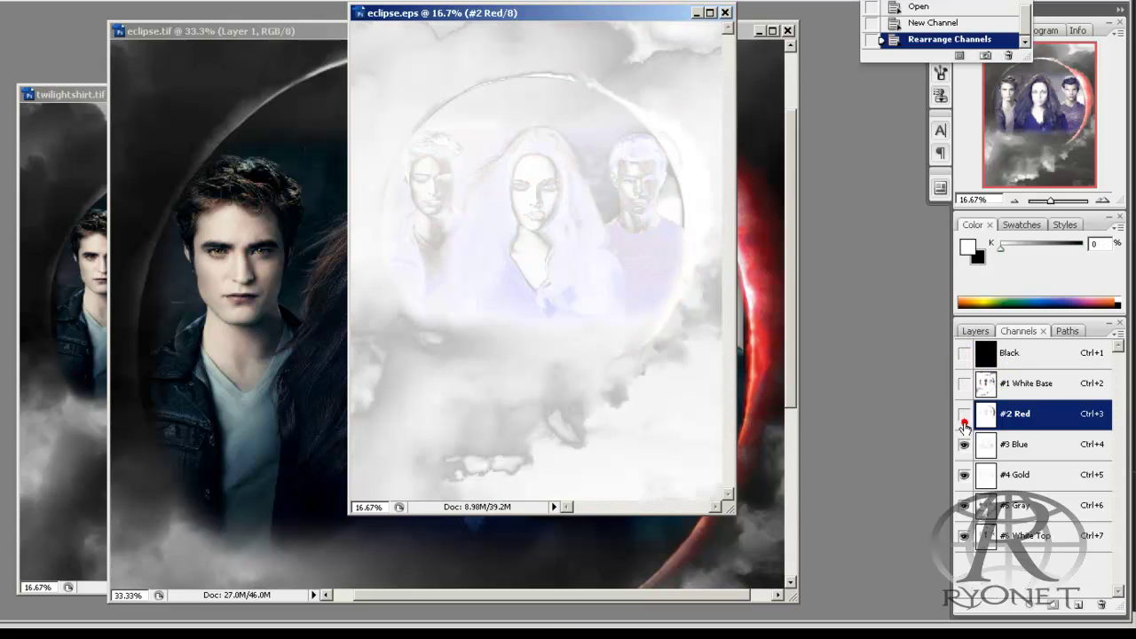
left_click(965, 444)
left_click(963, 475)
left_click(964, 505)
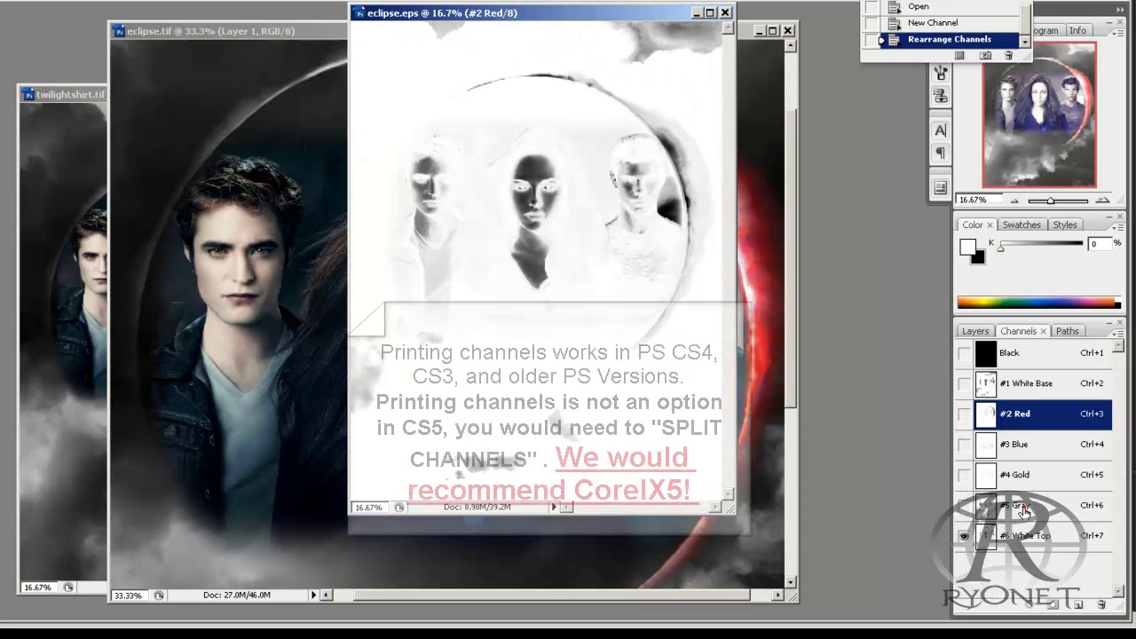
- View the #5 Gray, #4 Gold, #3 Blue, #2 Red and #1 White Base channels one at a time
left_click(1021, 503)
left_click(1019, 475)
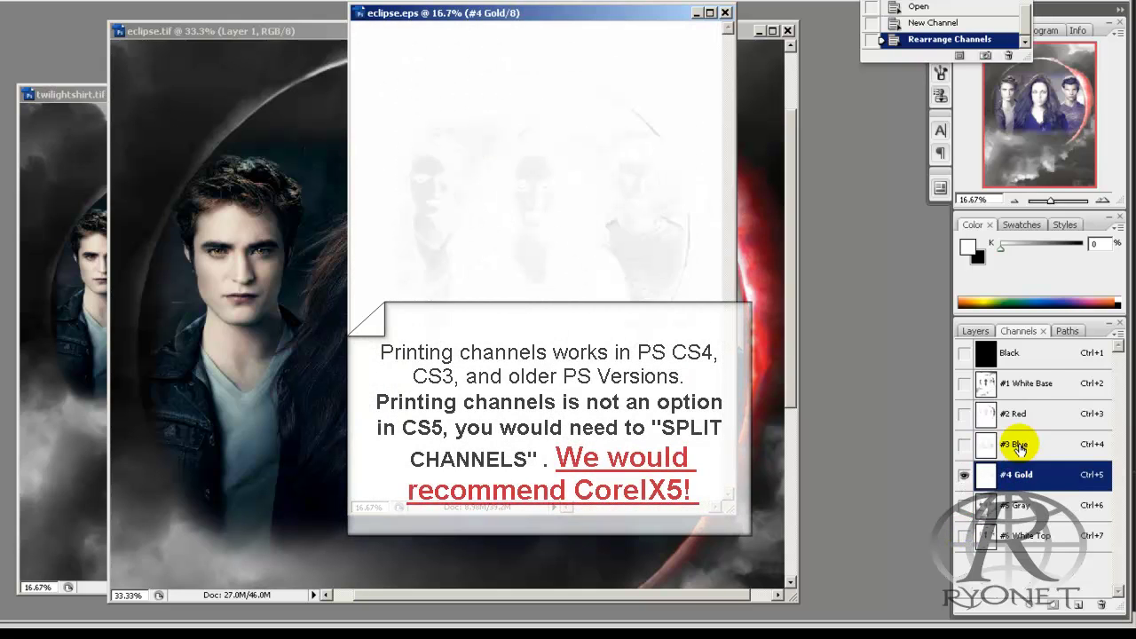
left_click(1019, 443)
left_click(1017, 413)
left_click(1017, 384)
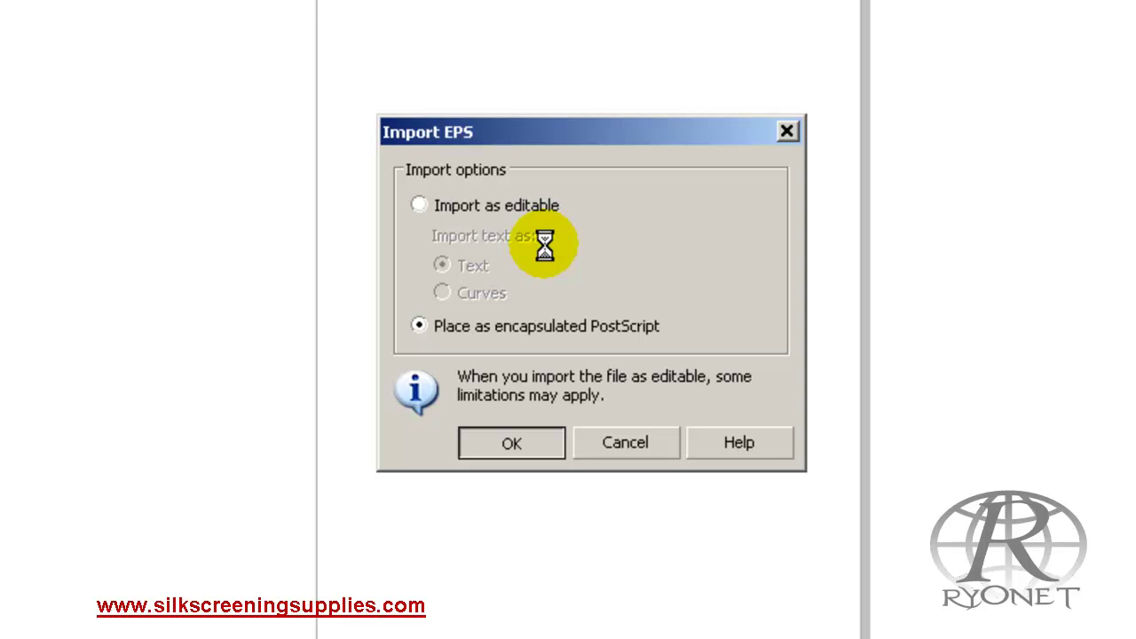
- In CorelDRAW X5, place eclipse.eps on the page as encapsulated PostScript and position it at about X 7.1, Y 10.5 inches
left_click(345, 3)
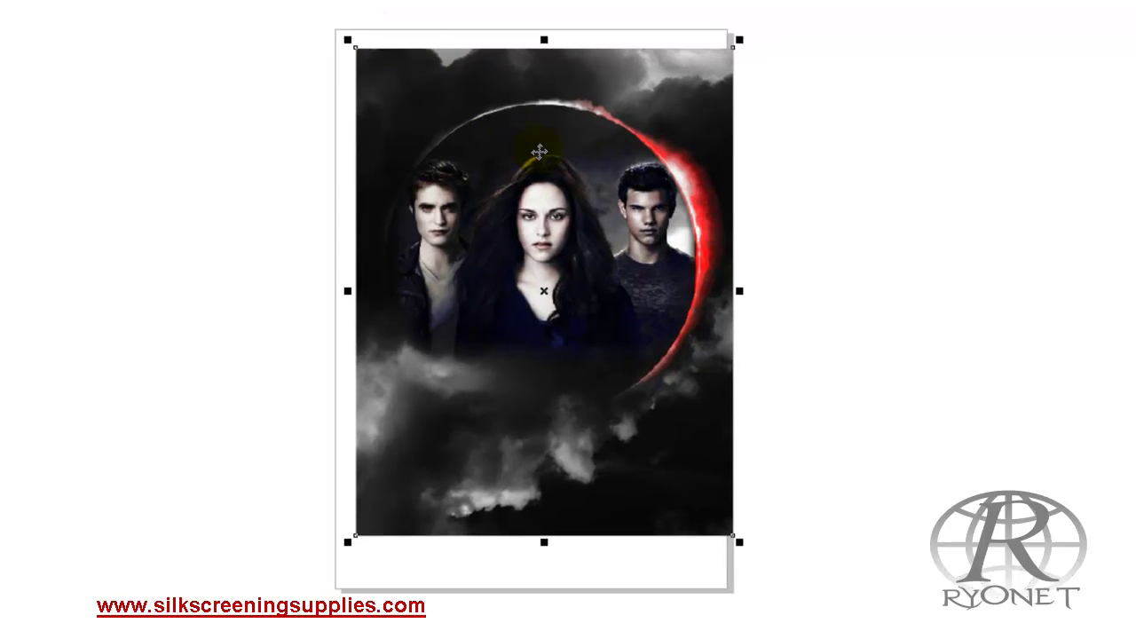
left_click_drag(568, 154, 557, 157)
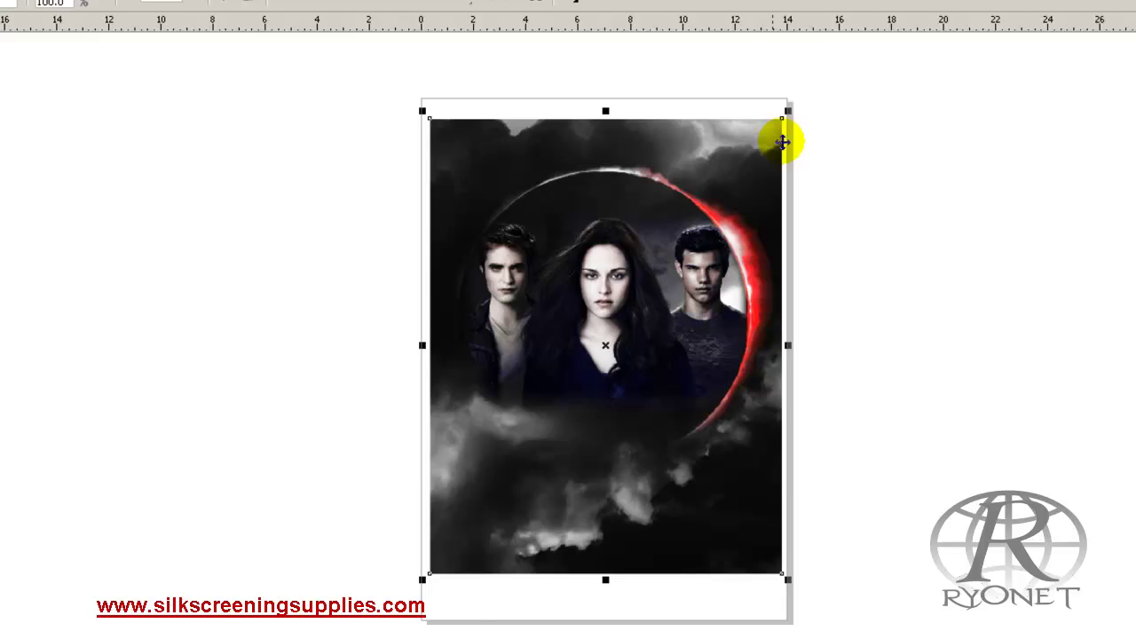
left_click(389, 39)
mouse_move(409, 125)
left_click(642, 125)
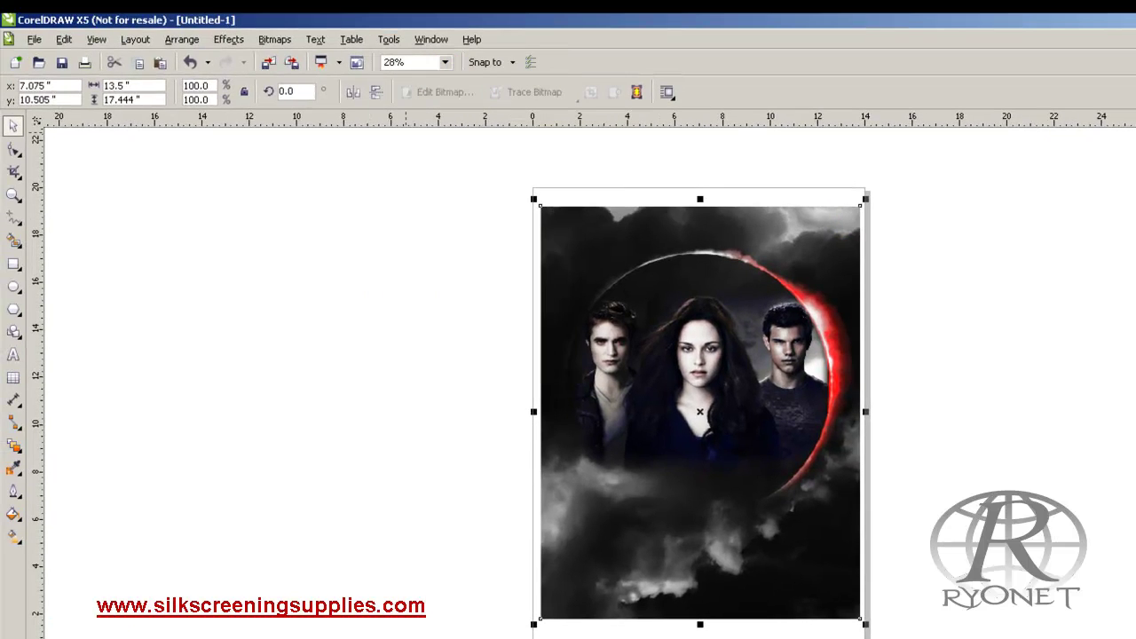
- Call up Print to add the EPS spot inks, #1 White Base through #6 White Top, to the palette, and leave without printing
left_click(36, 40)
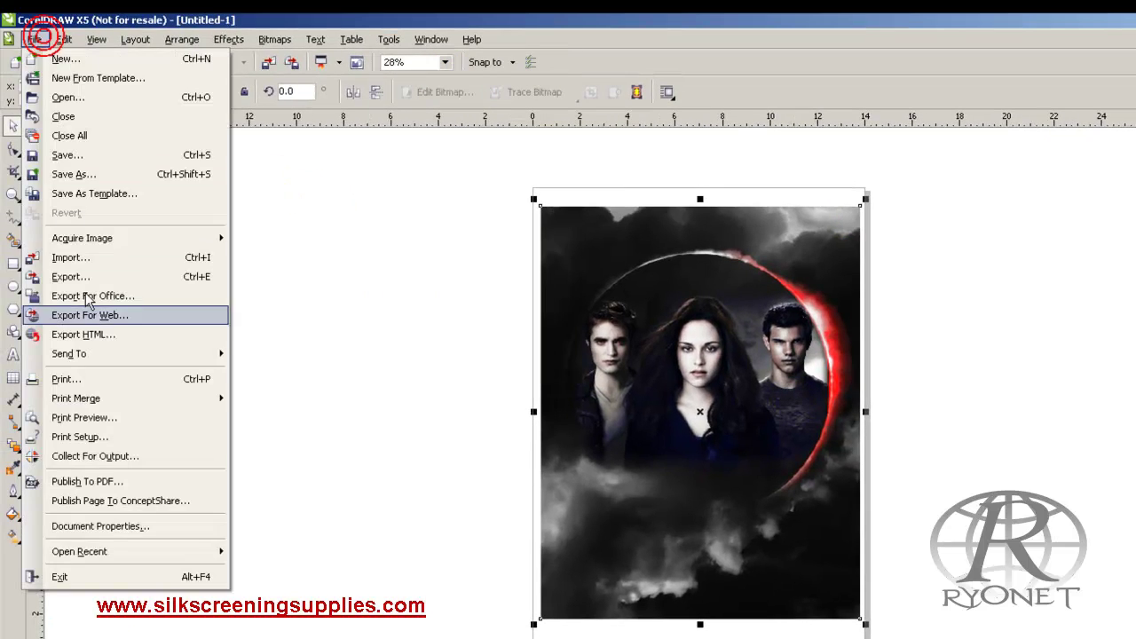
left_click(93, 380)
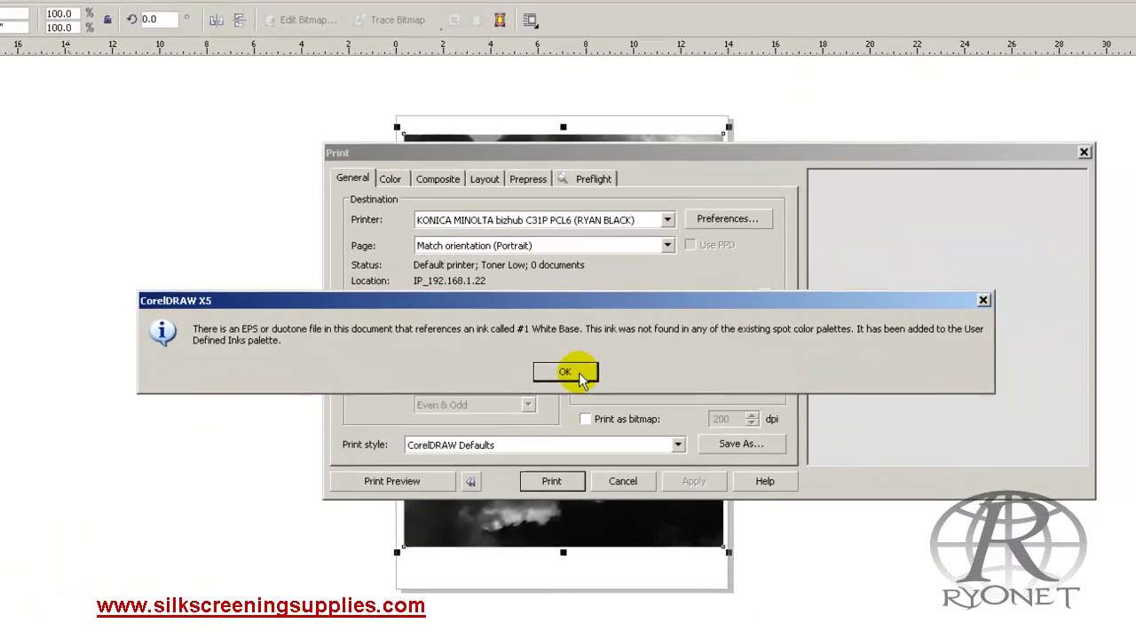
left_click(717, 451)
left_click(555, 362)
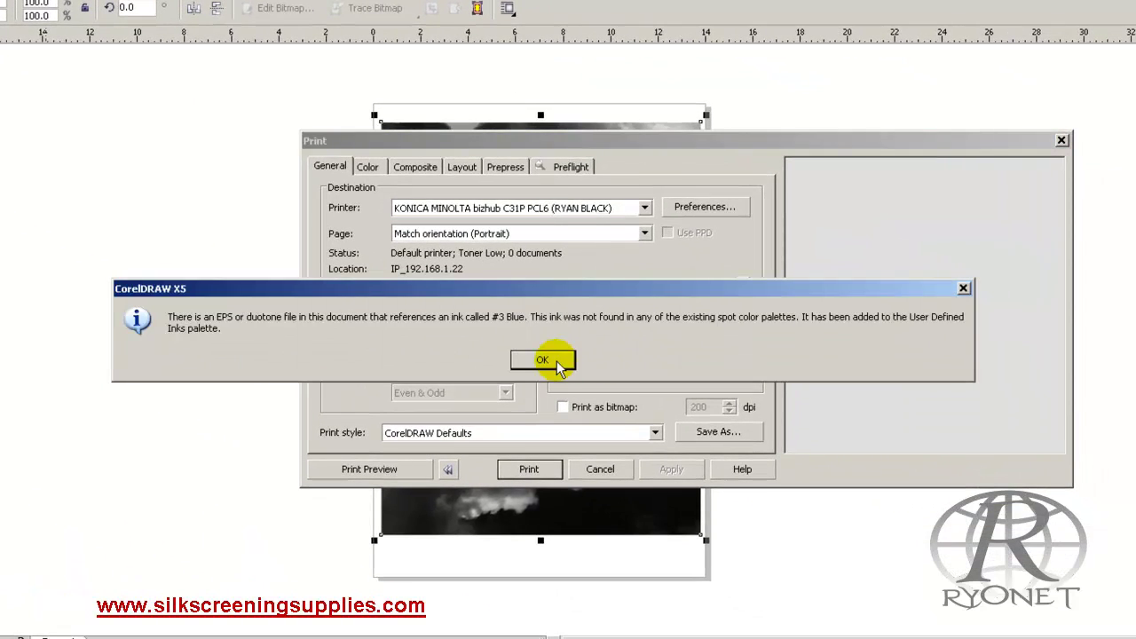
left_click(556, 362)
left_click(557, 362)
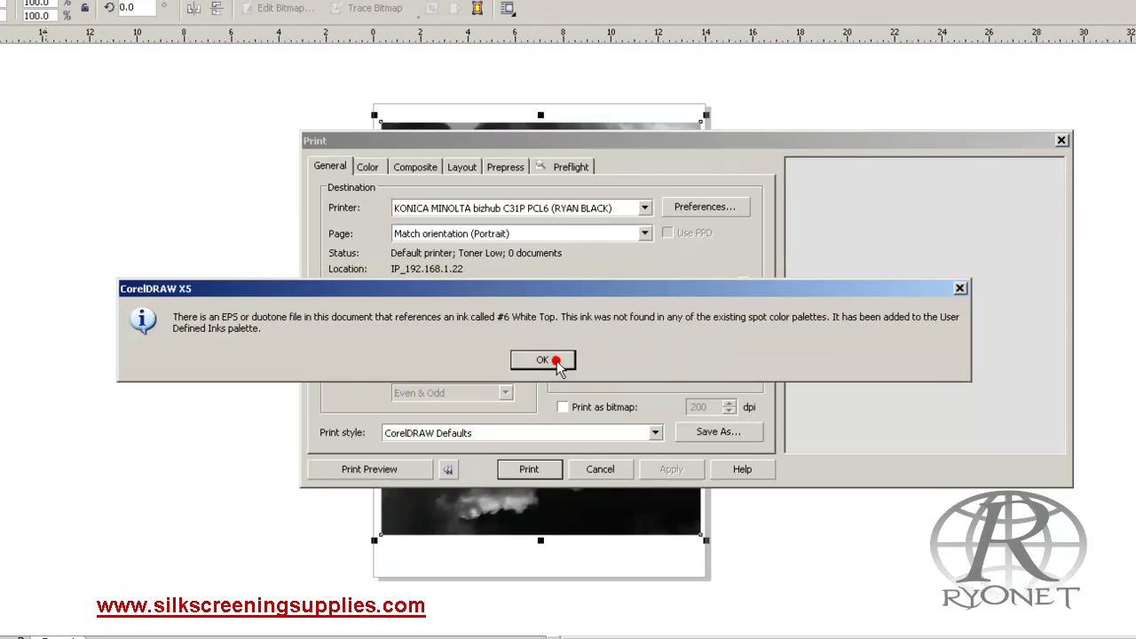
left_click(558, 363)
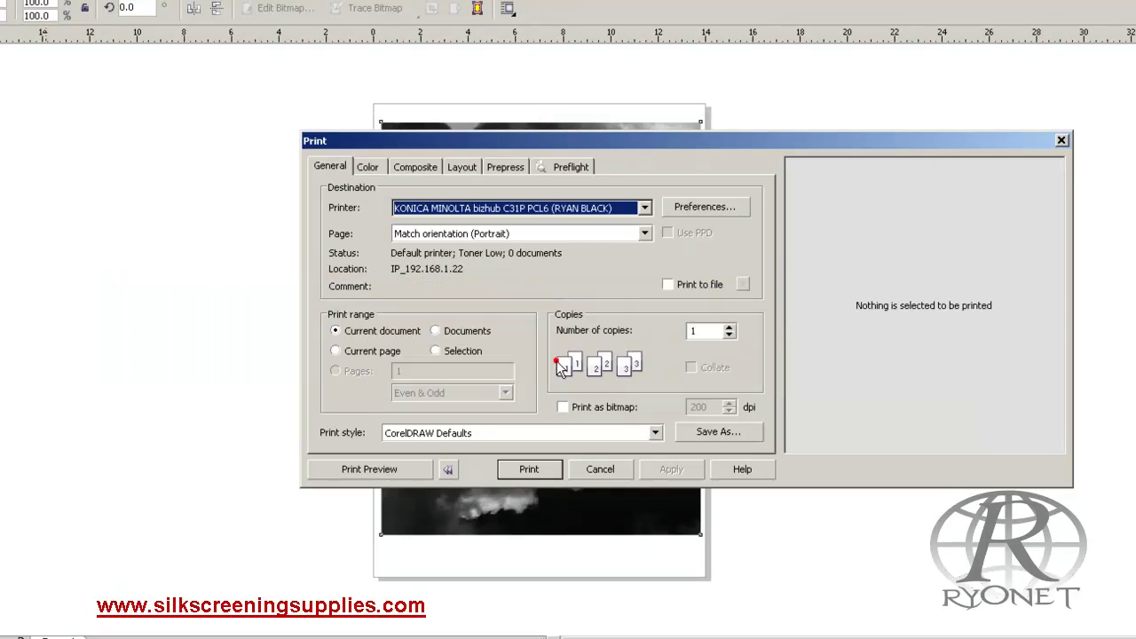
left_click(599, 471)
left_click(637, 536)
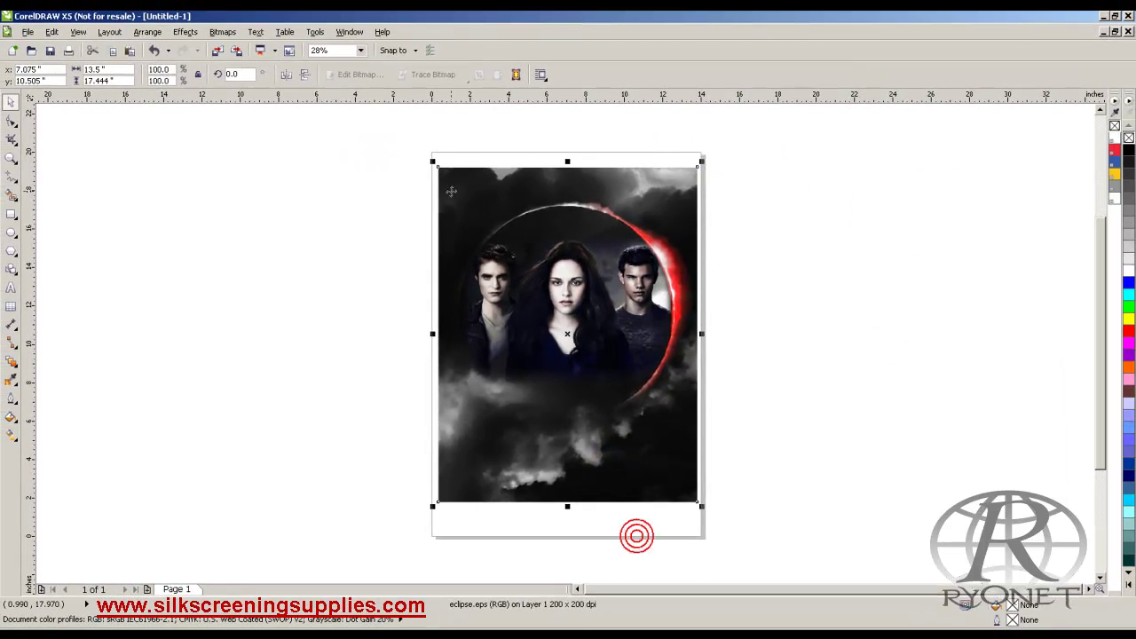
- Review the imported spot inks of the Document Palette in the Palette Editor and close it
left_click(315, 32)
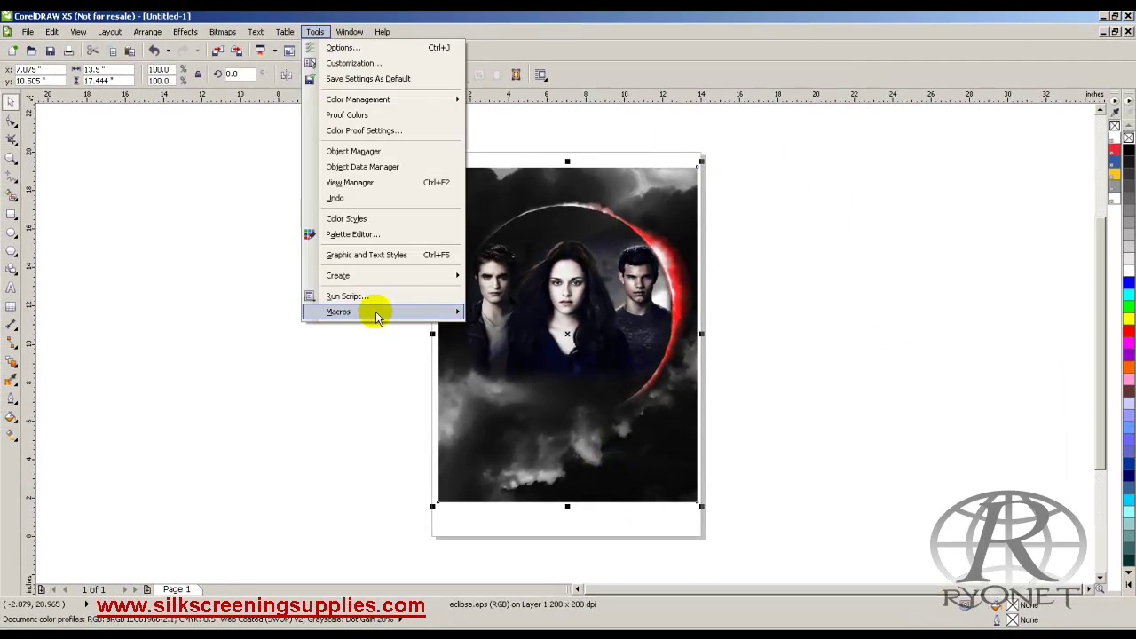
left_click(359, 234)
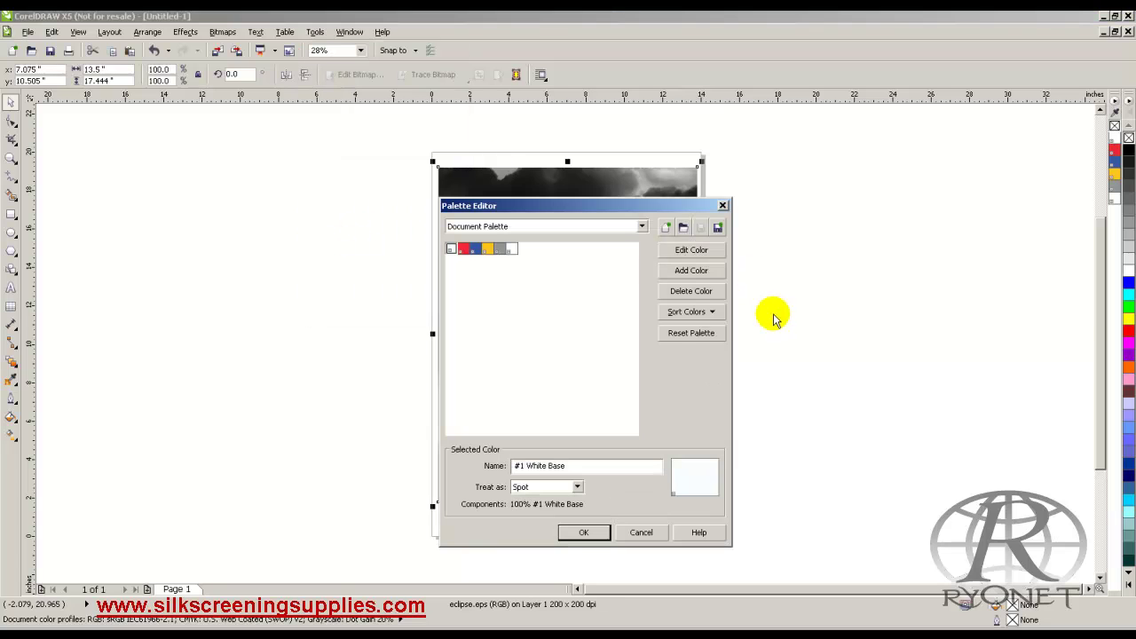
left_click(590, 533)
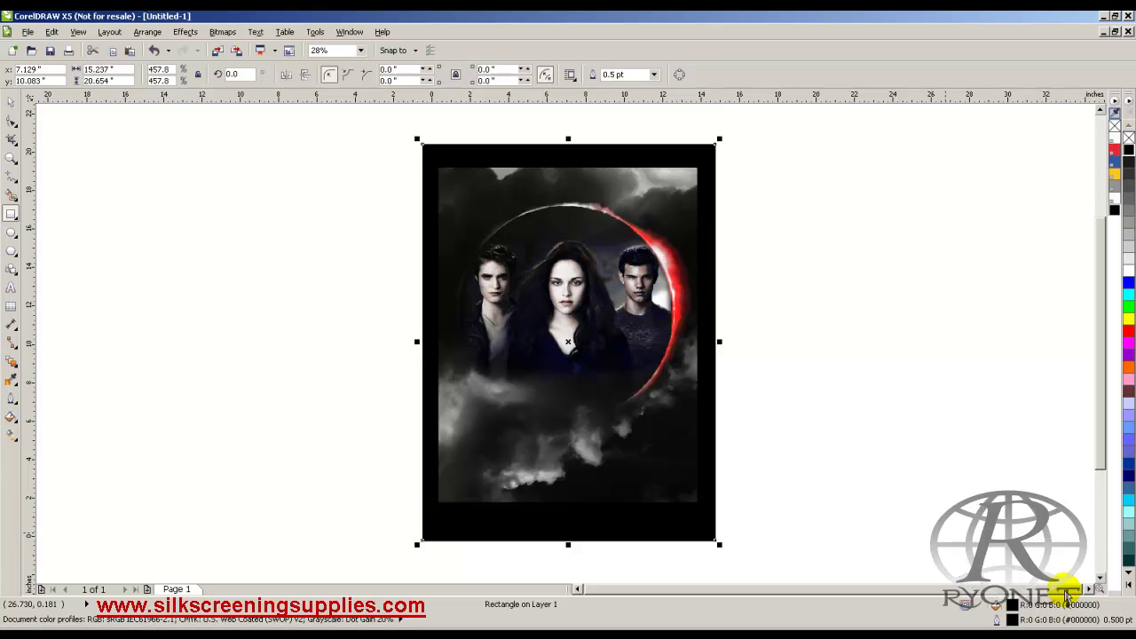
- Add the artistic text RYONET at the lower right of the black rectangle, enlarge it and fill it with #1 White Base
left_click(12, 287)
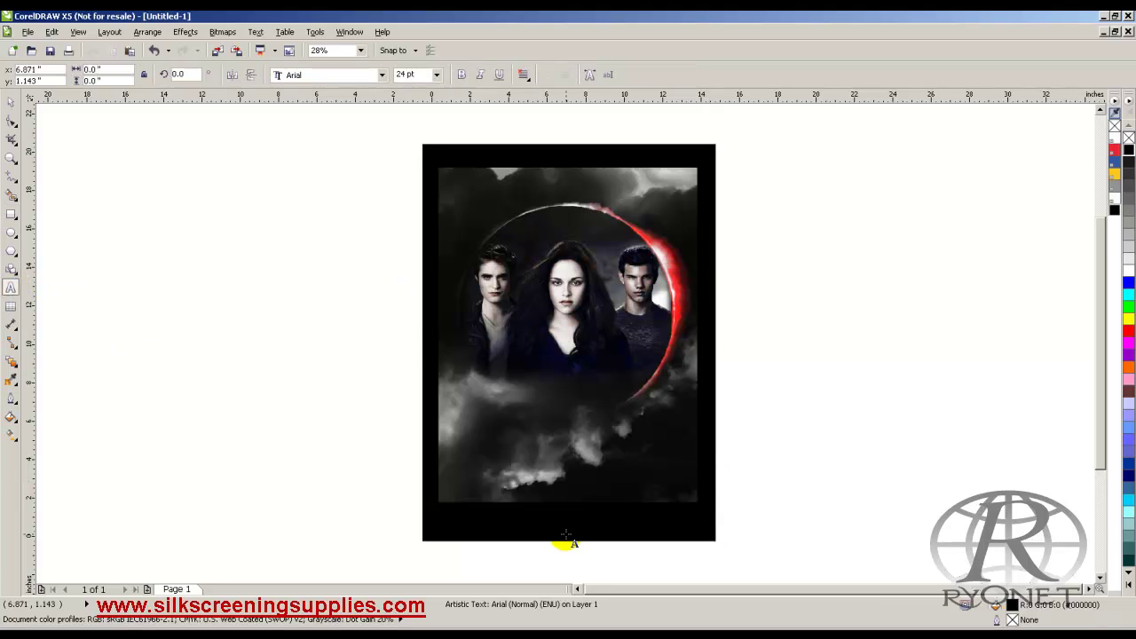
left_click(559, 518)
left_click_drag(589, 504, 714, 465)
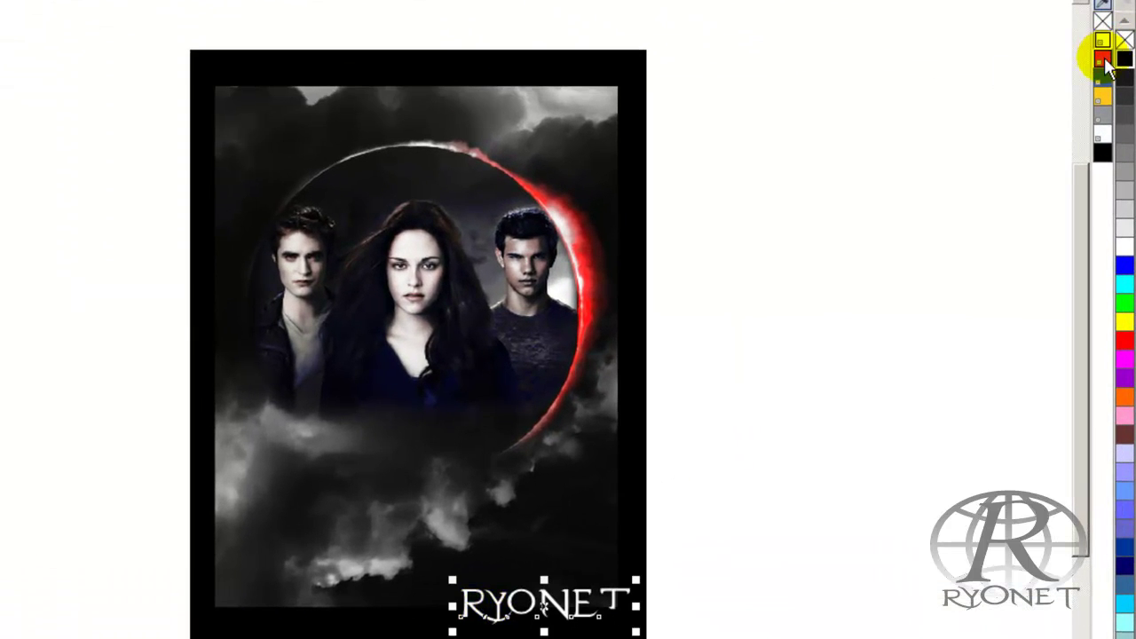
left_click(1103, 57)
left_click(1101, 40)
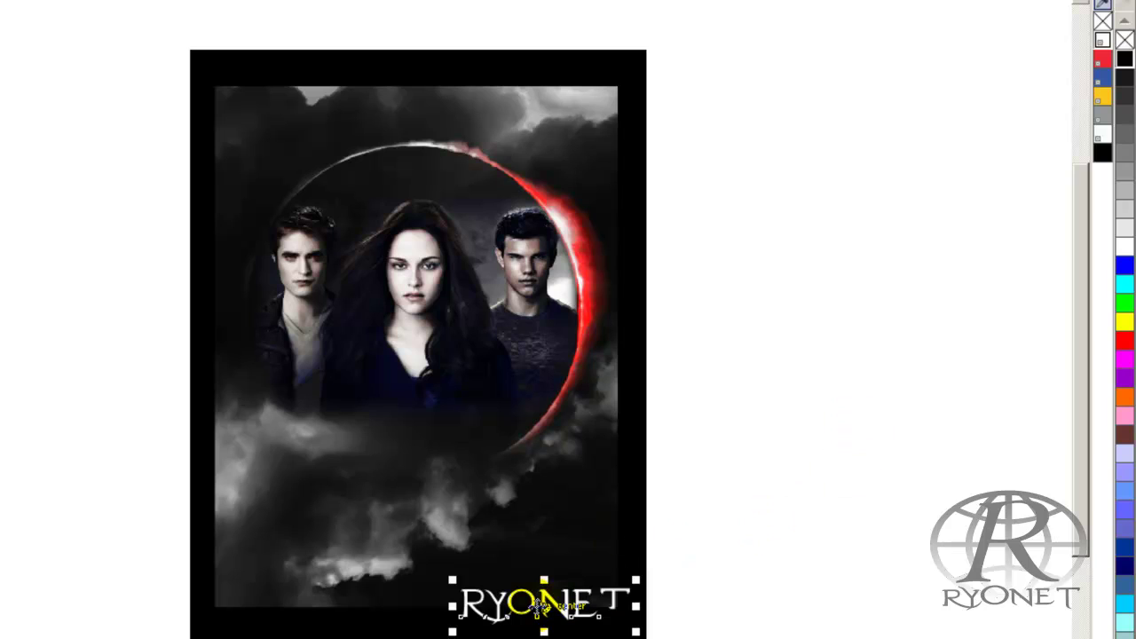
- Set the fill of the #6 White Top RYONET text to overprint
left_click(888, 77)
key("Tab")
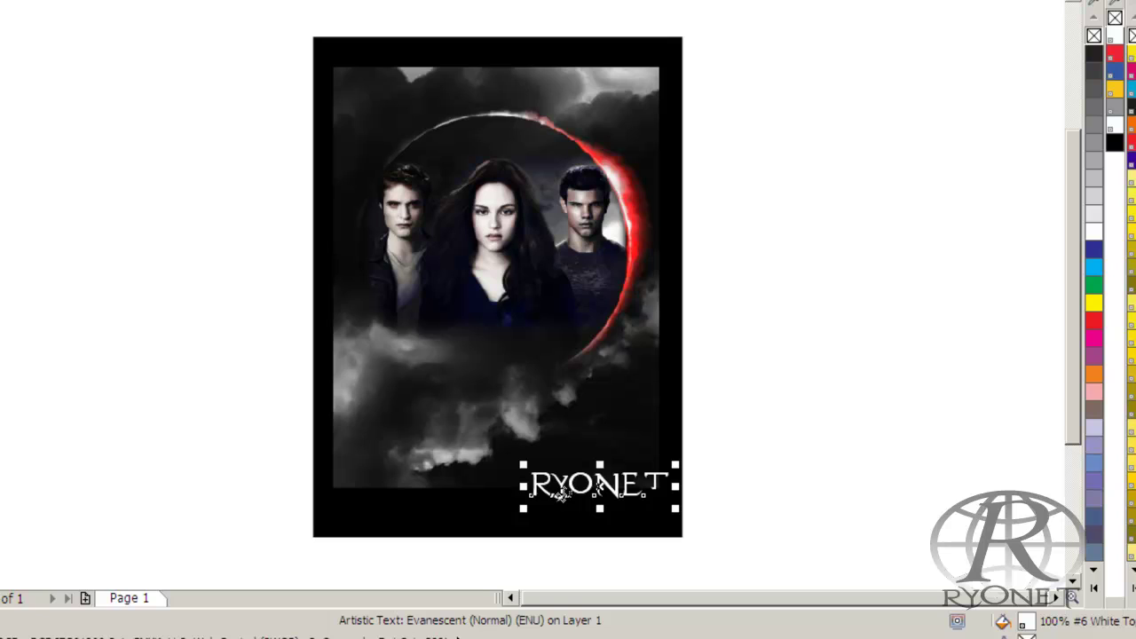
right_click(563, 493)
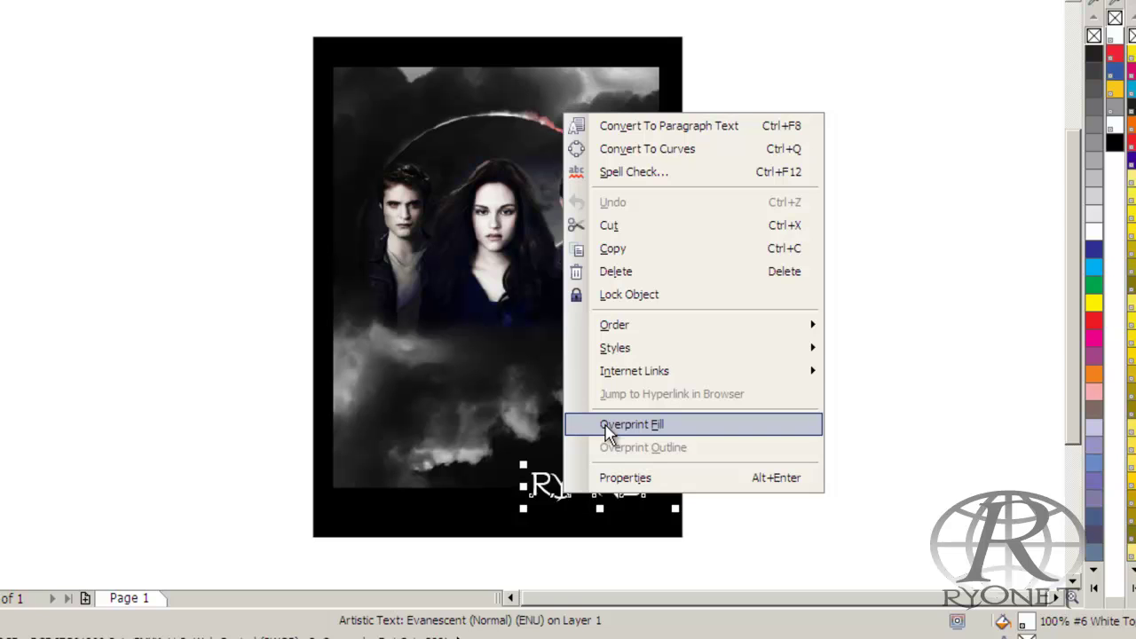
left_click(631, 424)
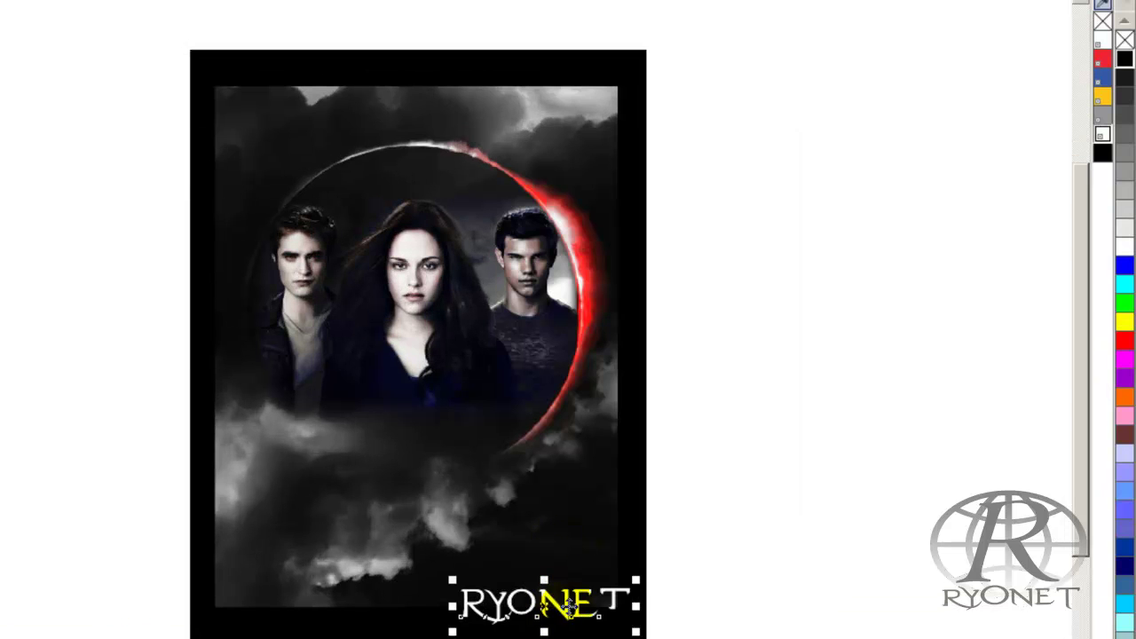
- Check the stacked RYONET texts by pulling the top copy aside without keeping the move, and inspect the lettering up close
left_click_drag(568, 605, 612, 552)
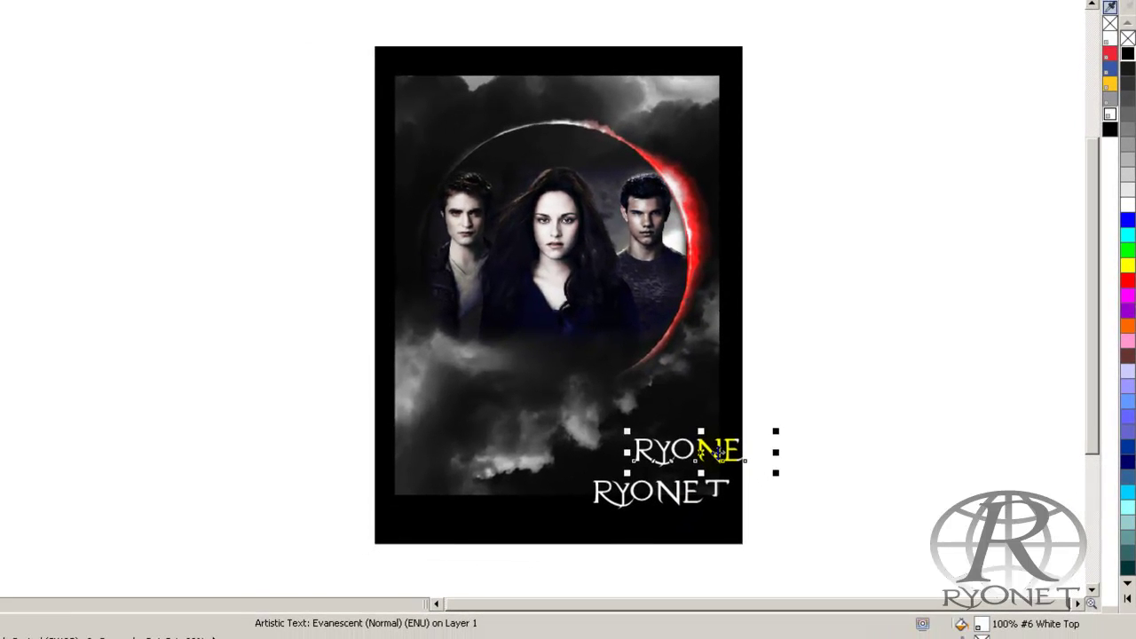
key("Escape")
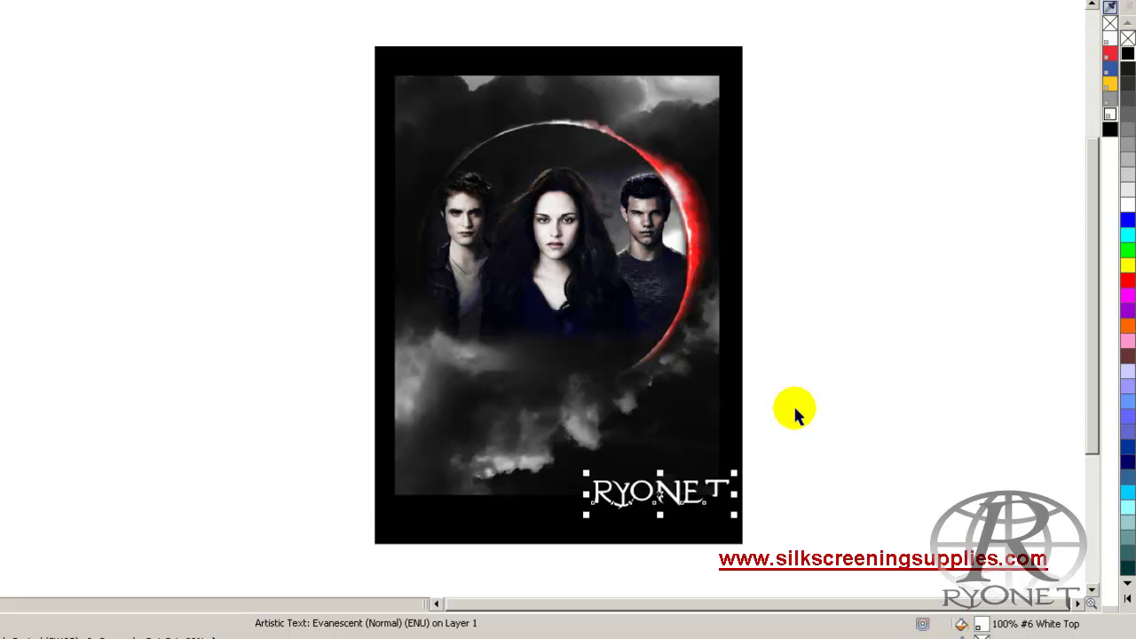
key("shift+F2")
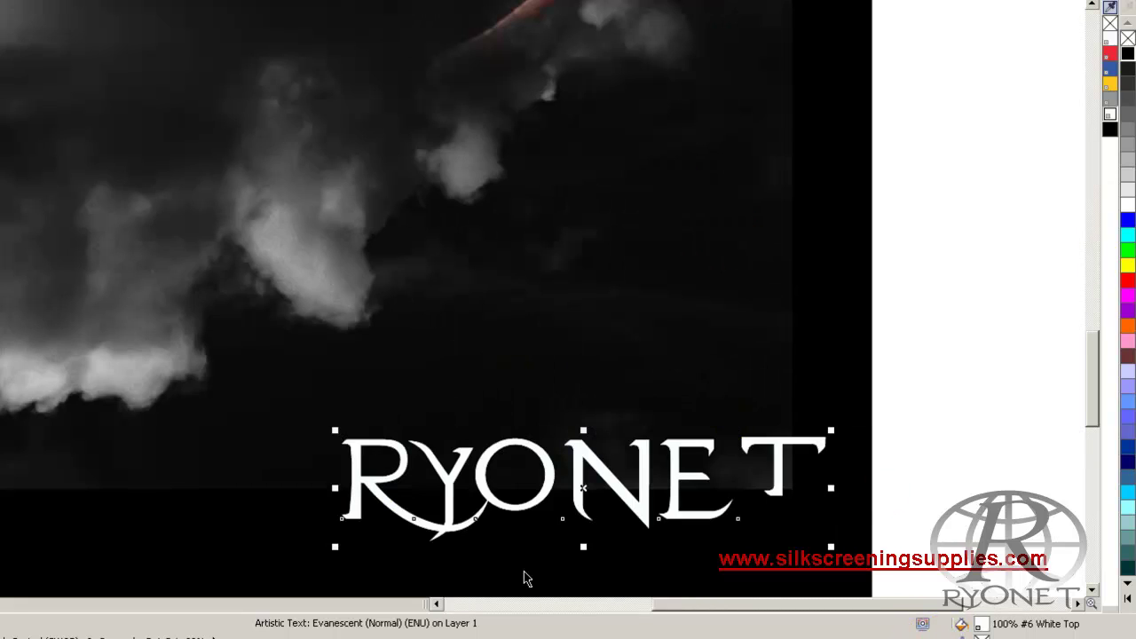
key("F4")
left_click(678, 327)
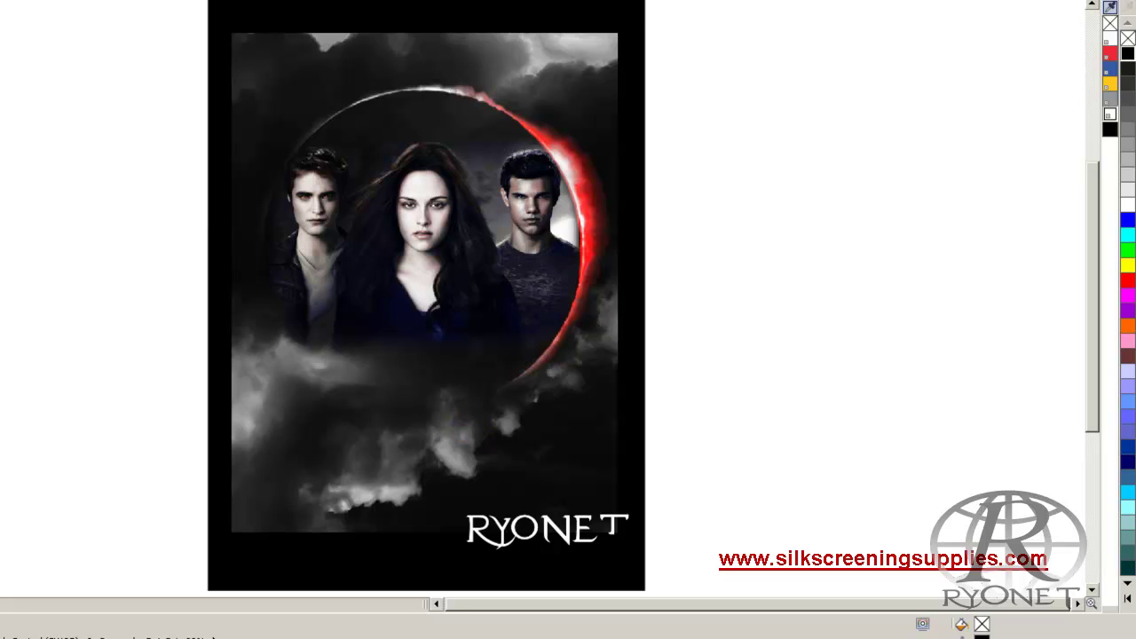
- Call up the print settings for the design and choose AccuRIP to Epson 1400 as the printer
key("ctrl+p")
left_click(488, 163)
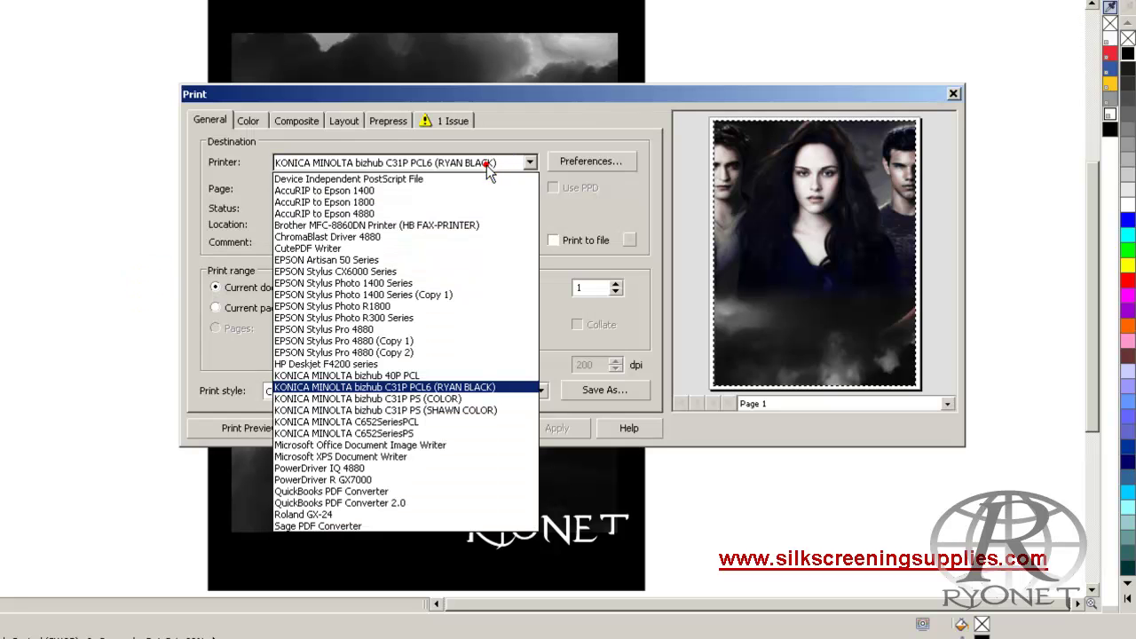
left_click(395, 190)
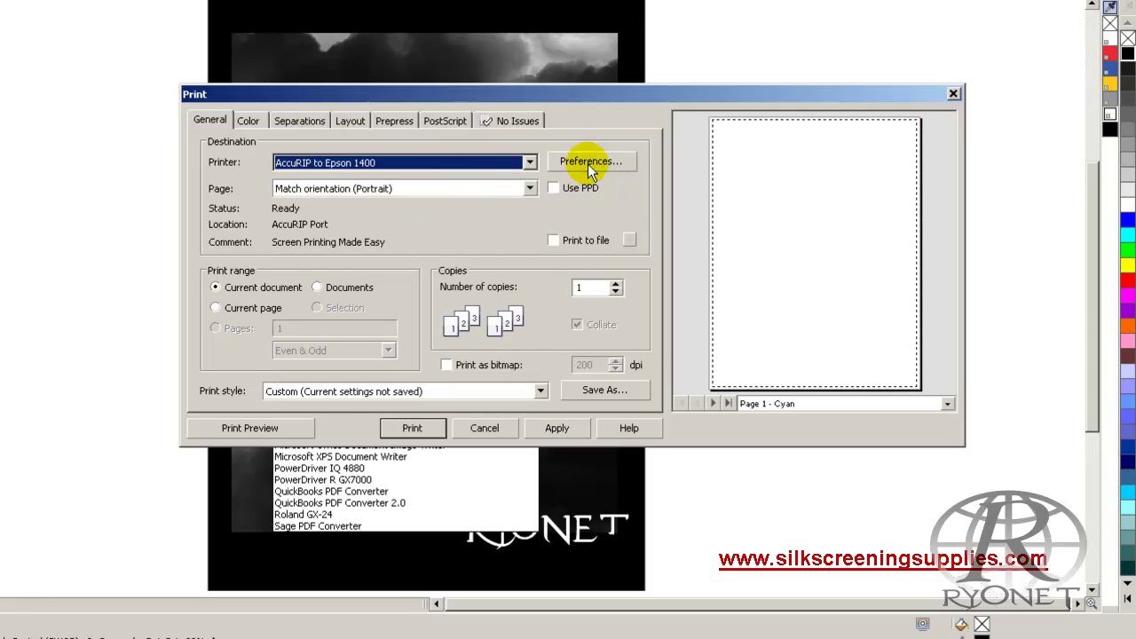
- Exclude the Cyan, Magenta, Yellow and Black plates from the print separations, keeping the spot-color plates selected
left_click(248, 121)
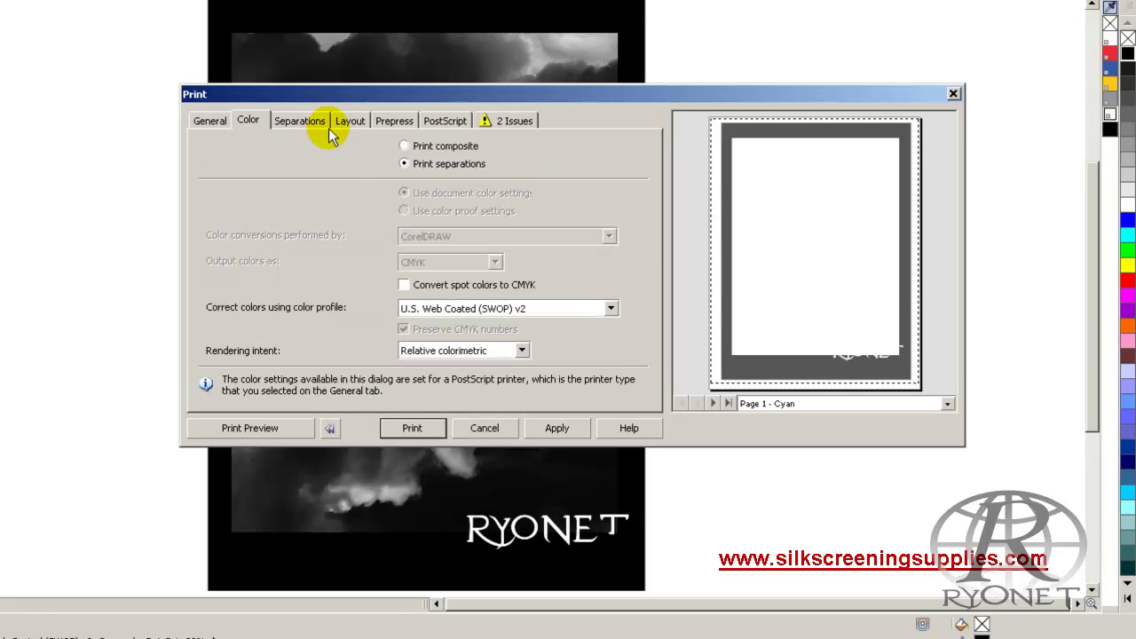
left_click(296, 119)
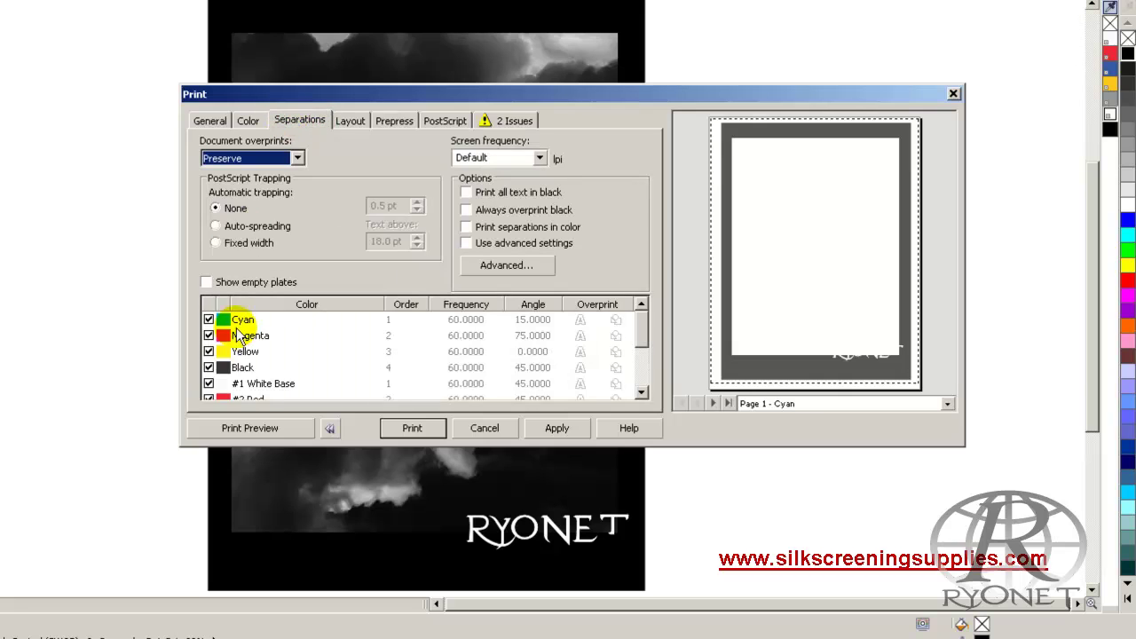
mouse_move(643, 334)
left_mouse_down()
mouse_move(642, 375)
mouse_move(647, 317)
left_mouse_up()
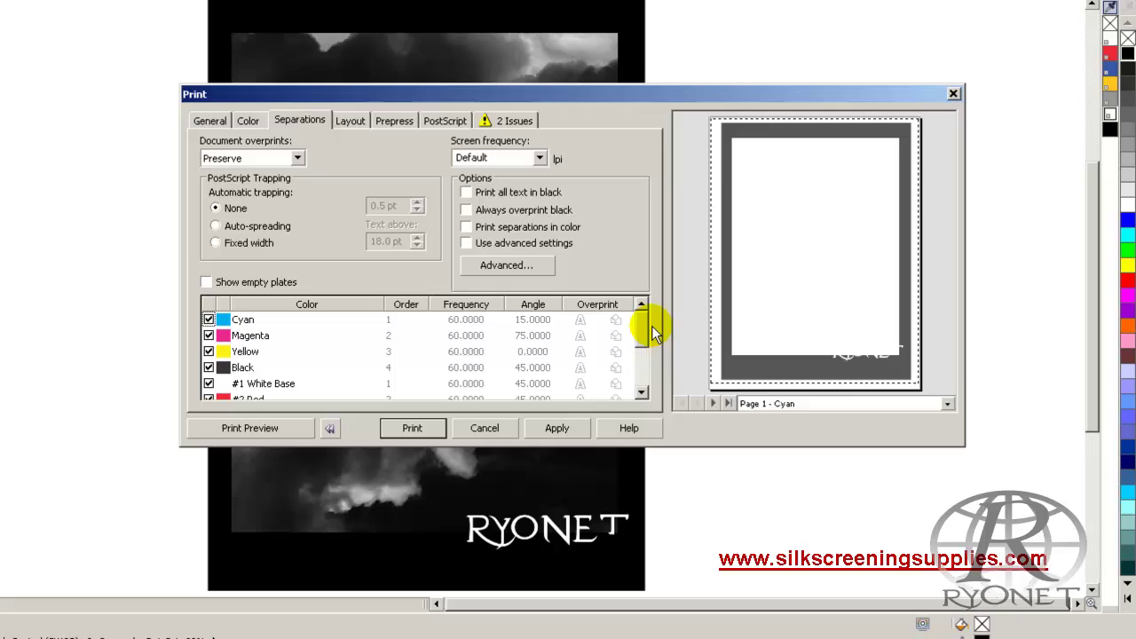
left_click(209, 320)
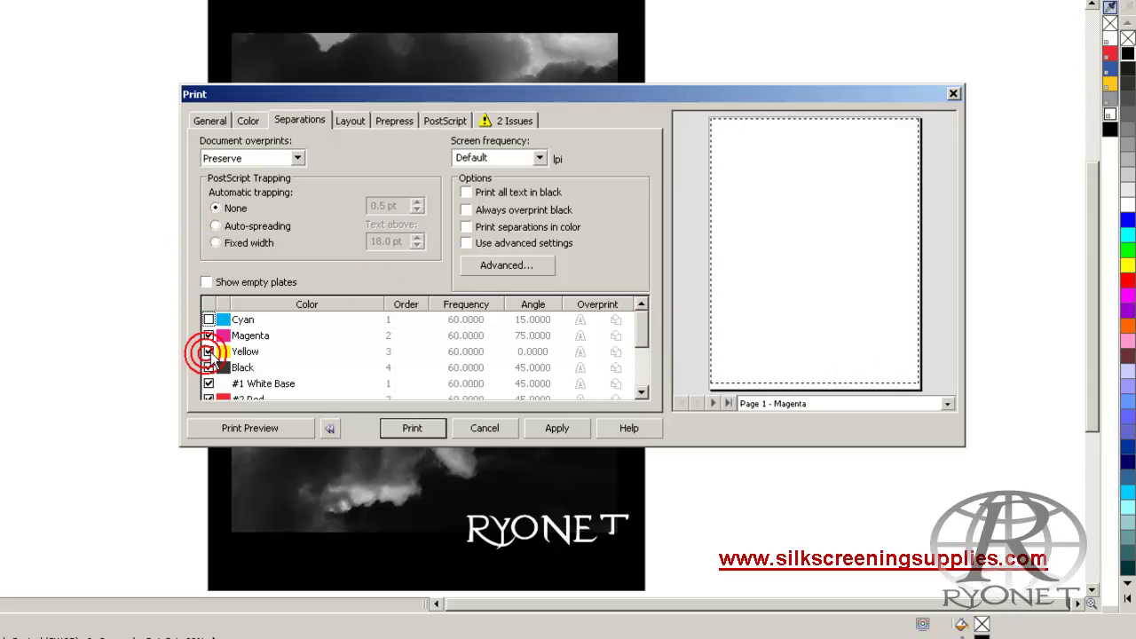
left_click(209, 335)
left_click(209, 351)
left_click(208, 367)
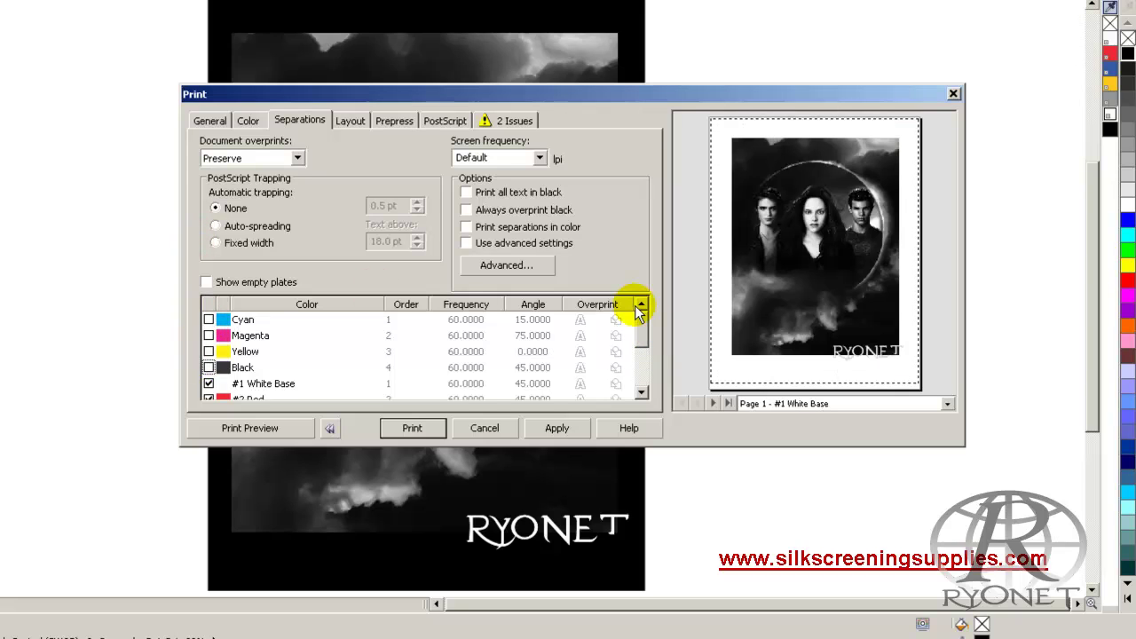
- Enable registration marks in the single open crosshair style and file information for the prints, apply the settings and leave the print setup without printing
left_click(395, 120)
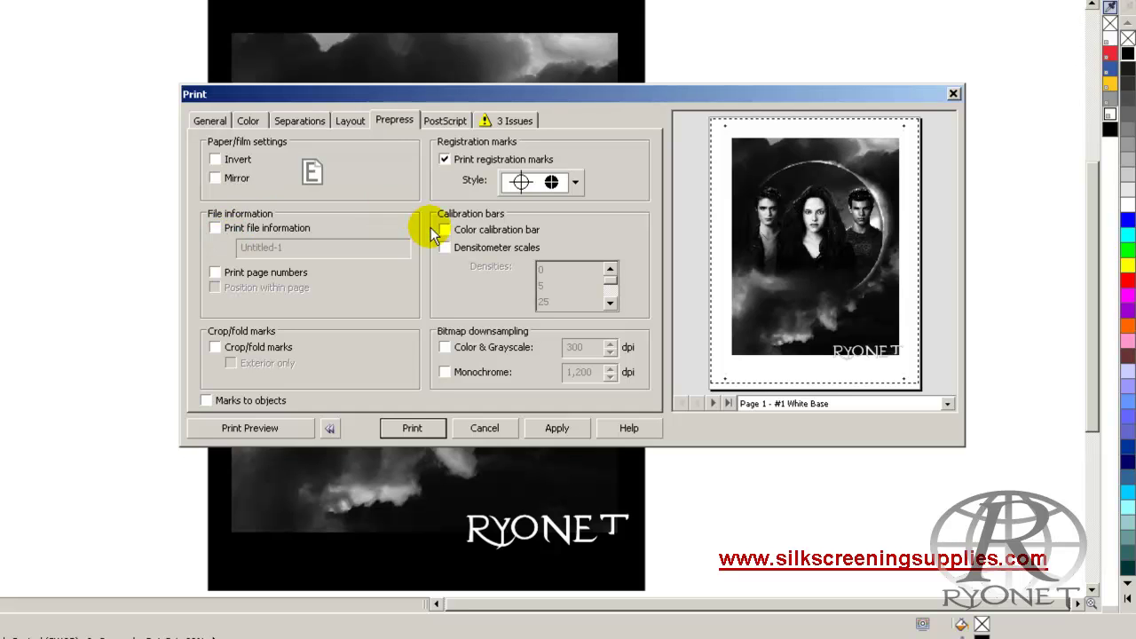
left_click(215, 228)
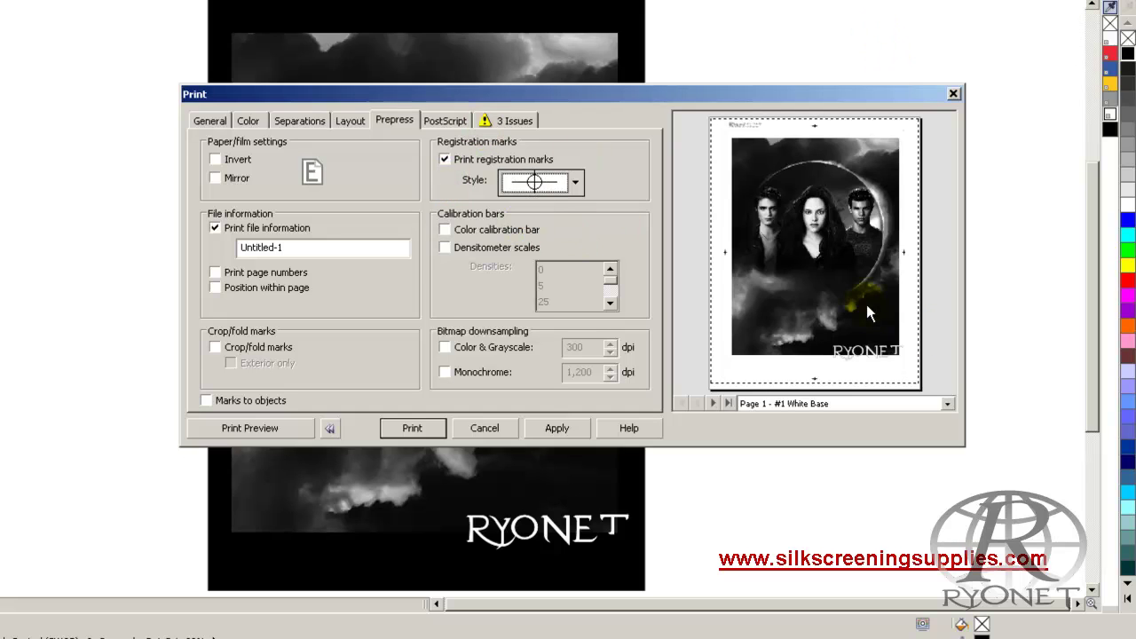
left_click(554, 428)
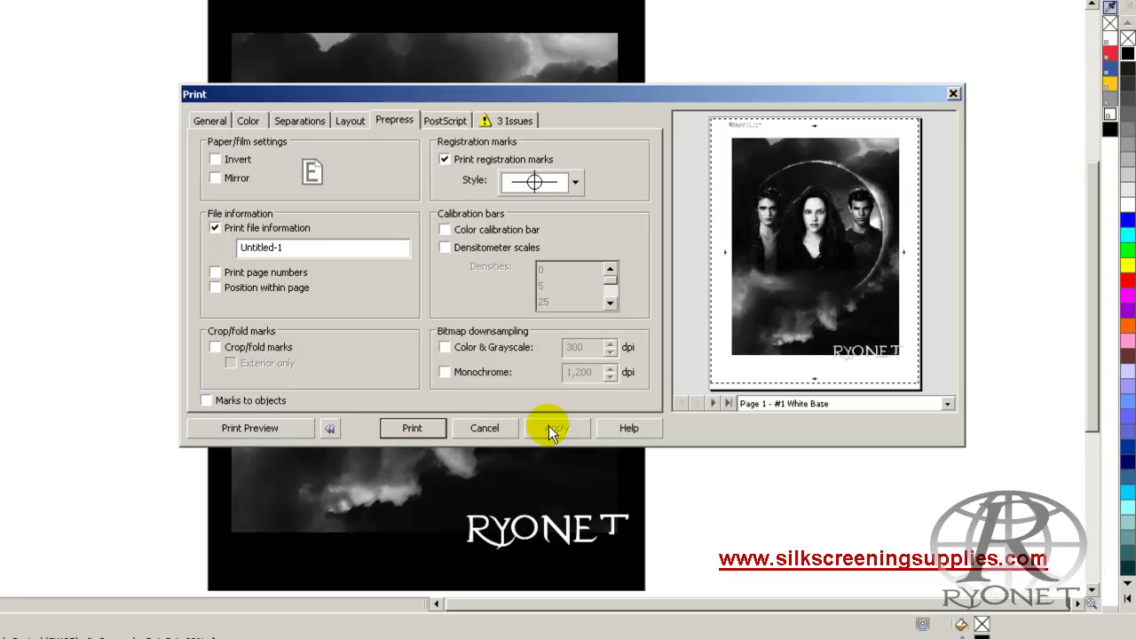
left_click(480, 431)
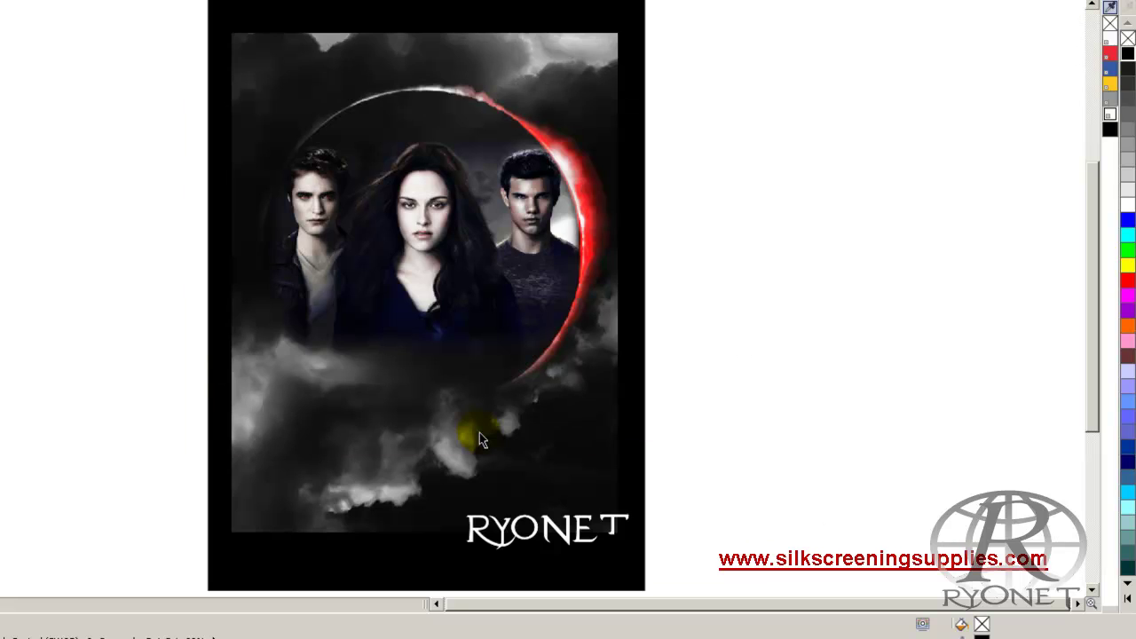